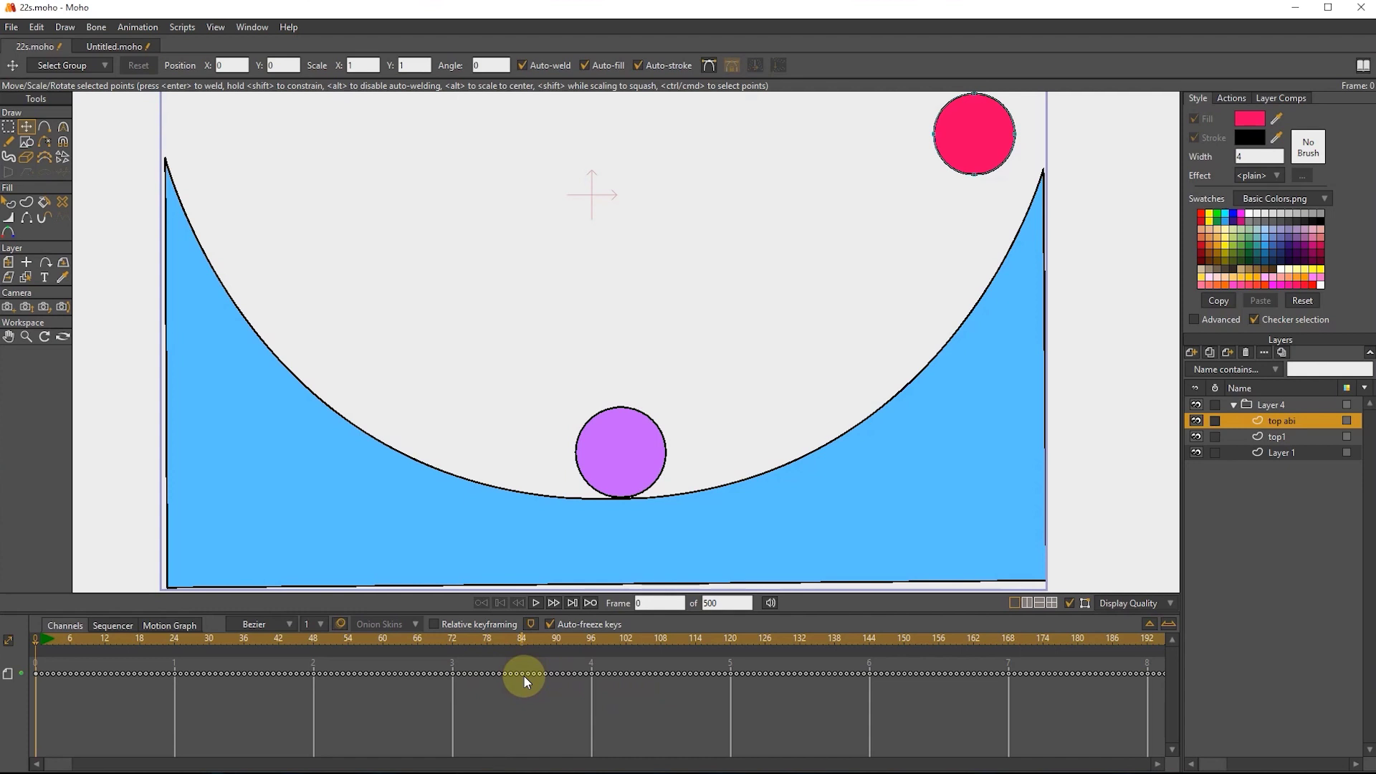
- Hide the purple ball on layer top1 and replay so the red ball rolls alone into the bowl
left_click(536, 603)
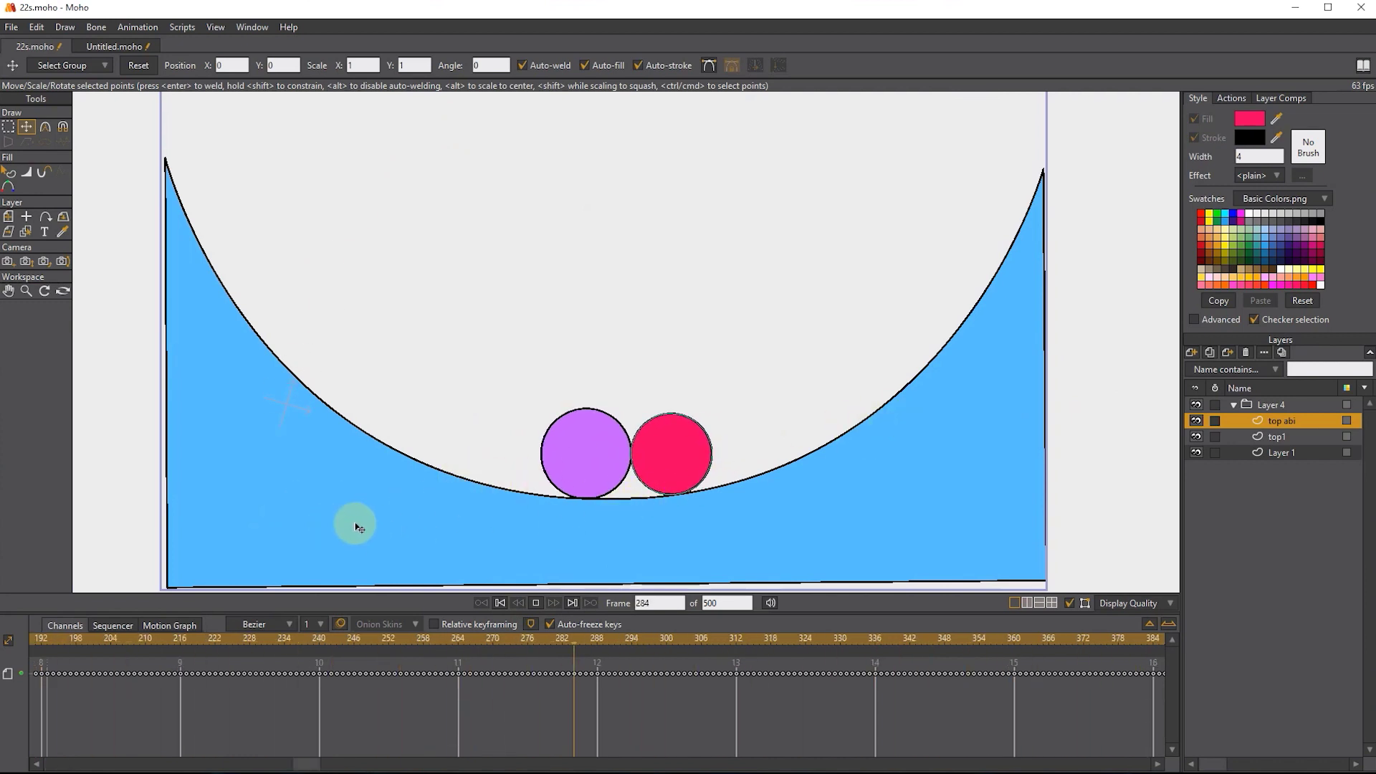
left_click(536, 603)
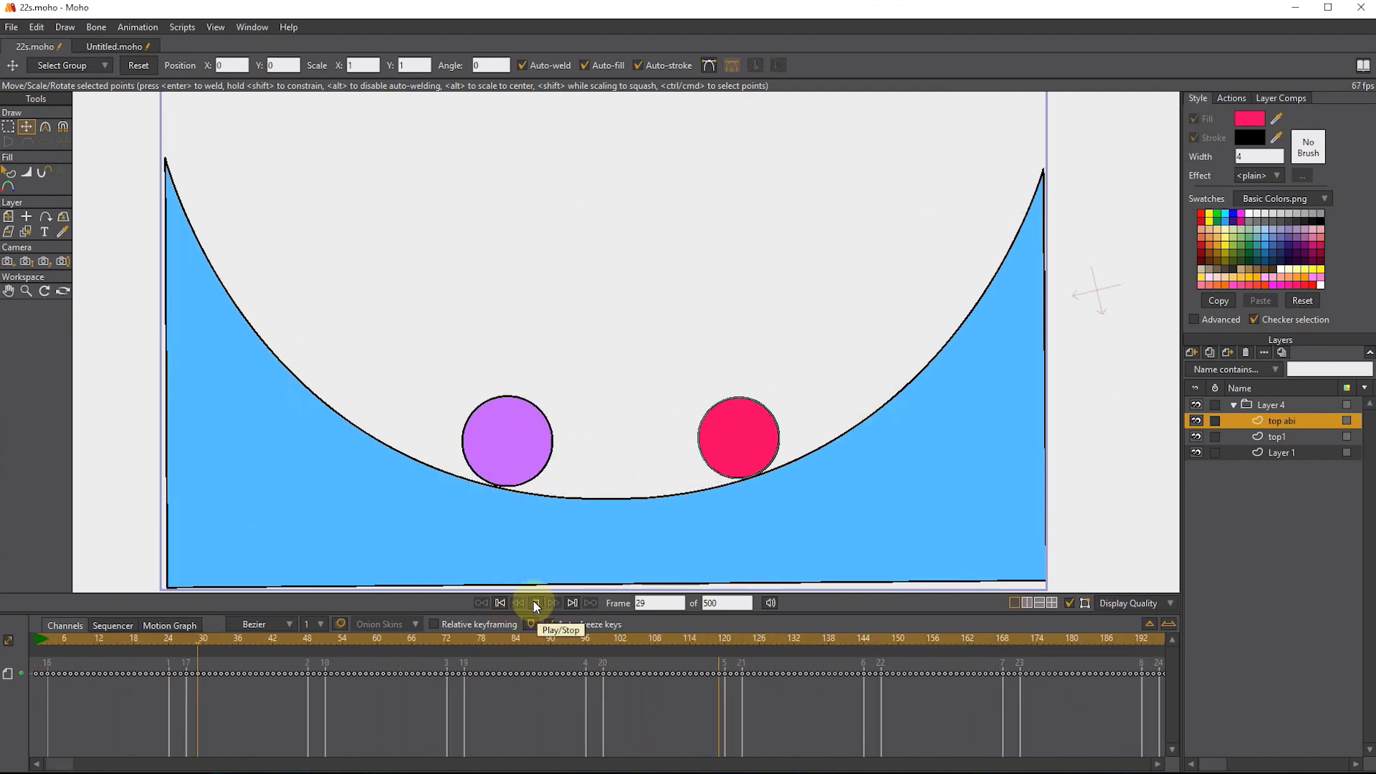
left_click(482, 602)
left_click(1198, 437)
left_click(1197, 437)
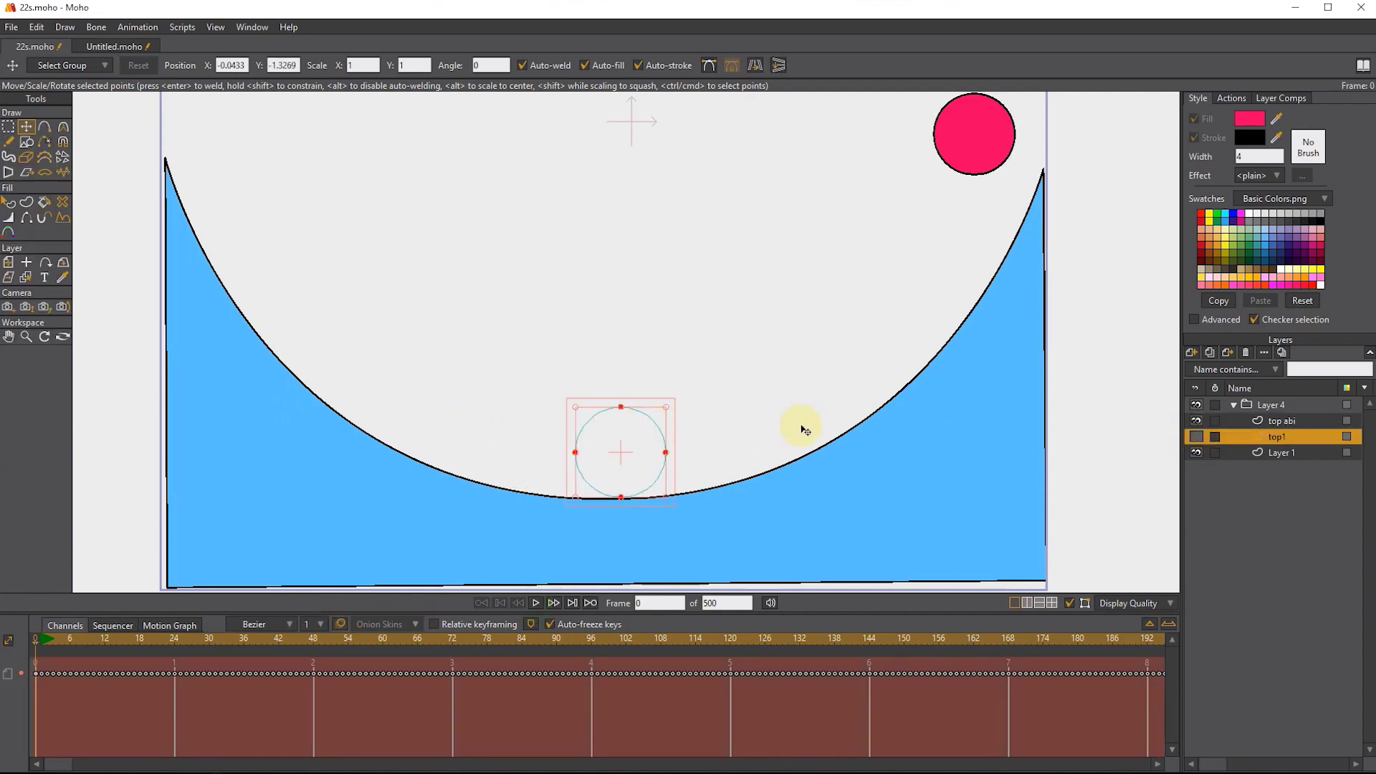
left_click(285, 673)
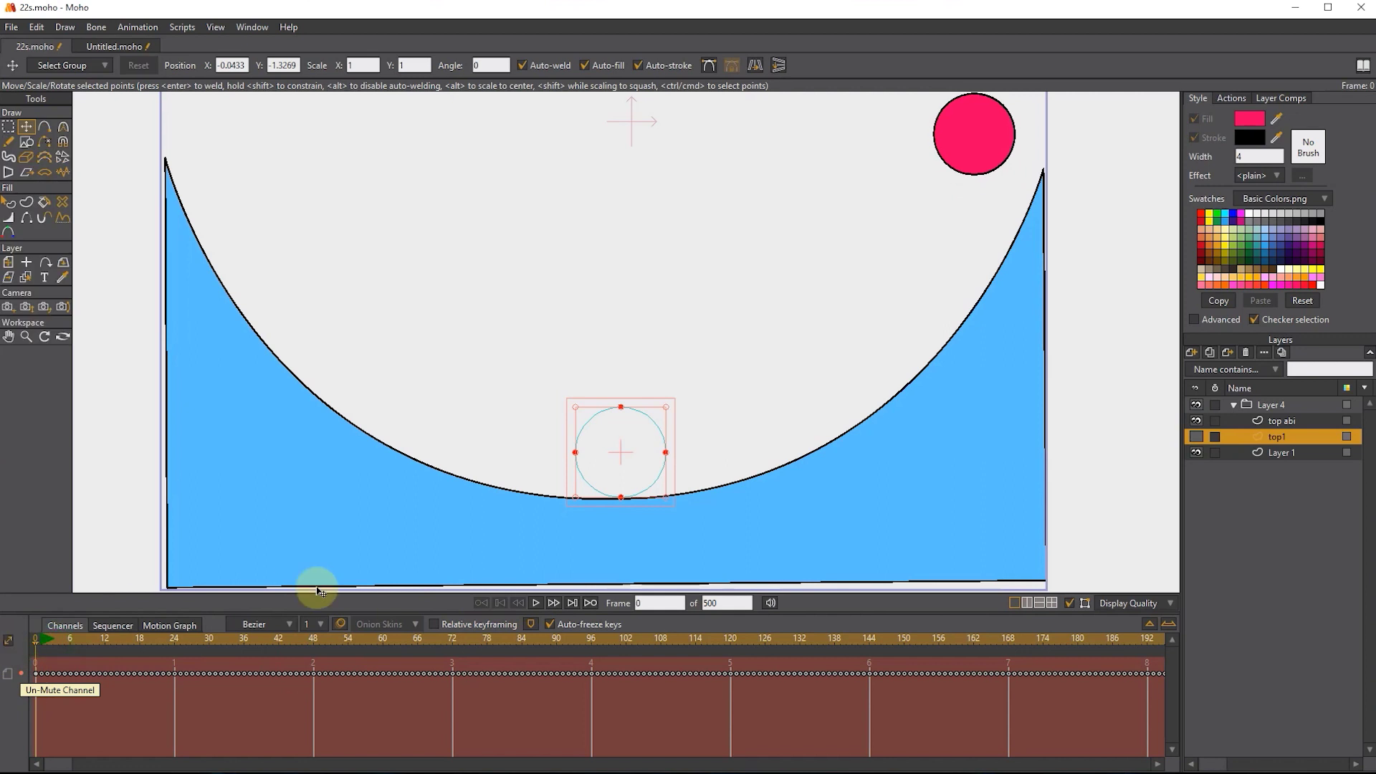
left_click(535, 602)
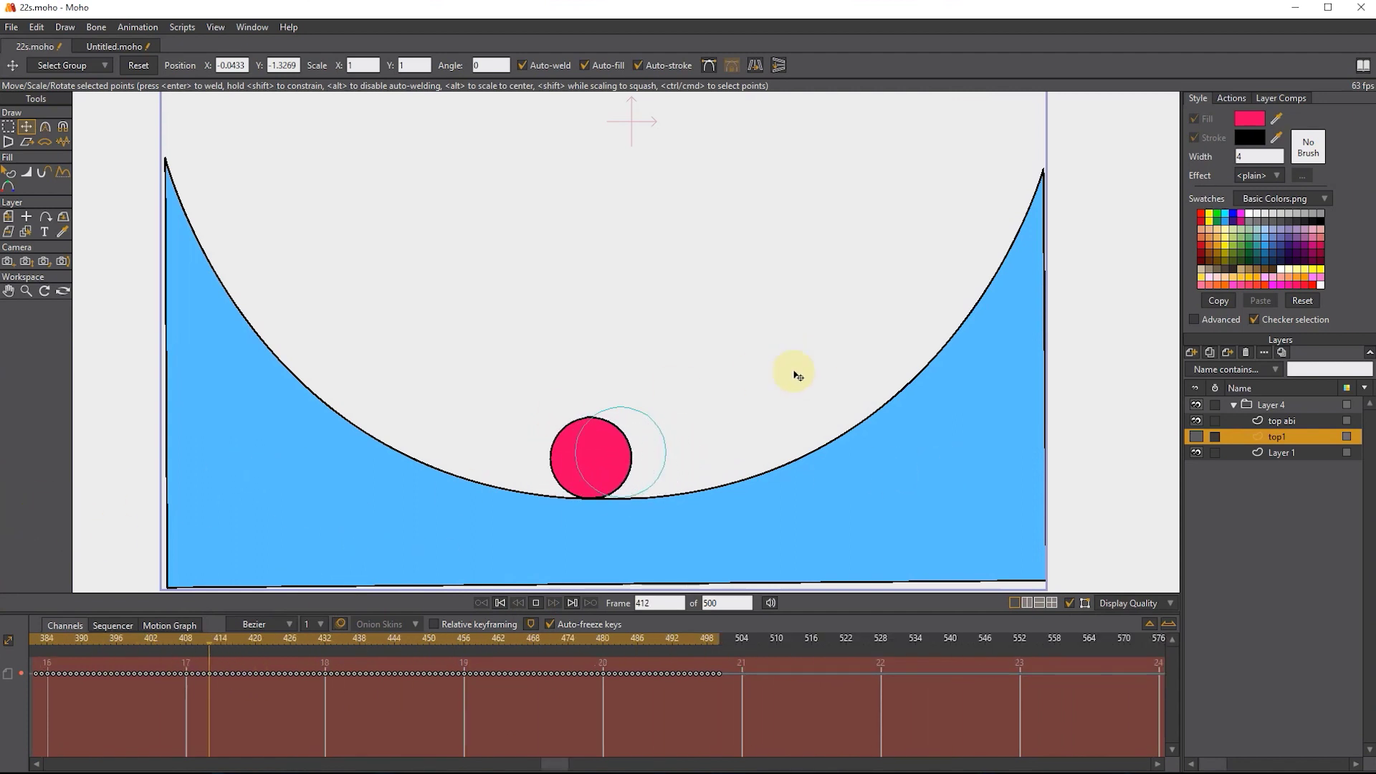
- Switch to Untitled.moho and play the orange ball's roll over the ramps, then rewind to frame 0
left_click(117, 46)
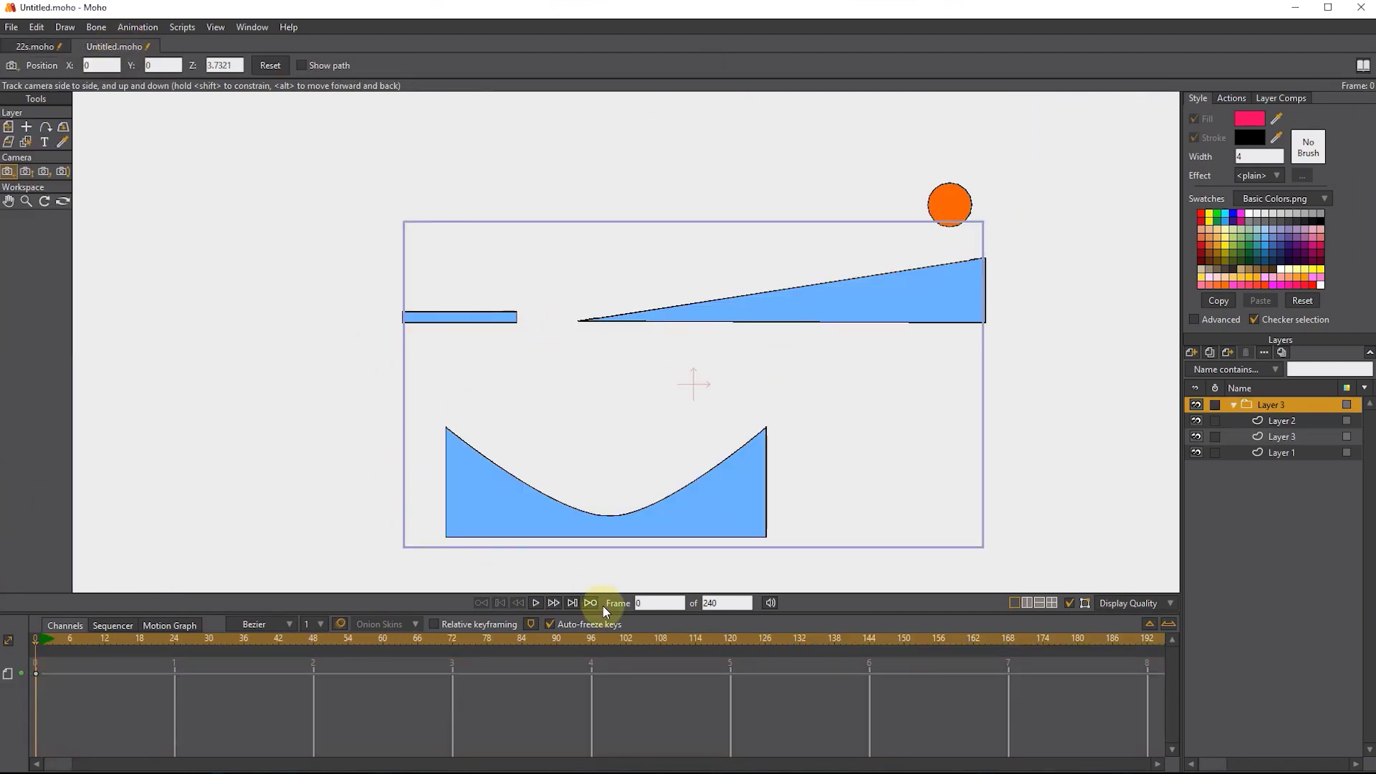
scroll(629, 507, "up", 1)
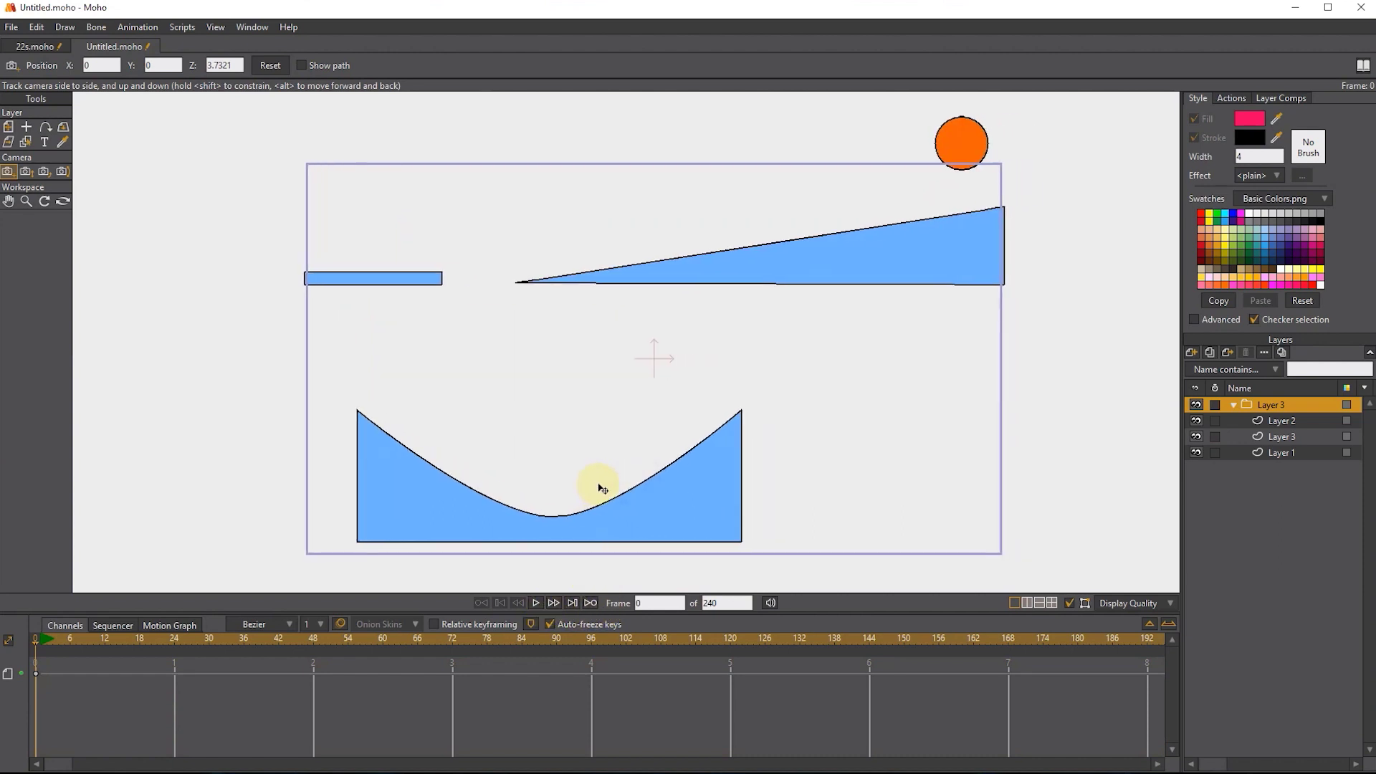
scroll(599, 482, "up", 2)
left_click_drag(586, 488, 553, 525)
left_click(537, 603)
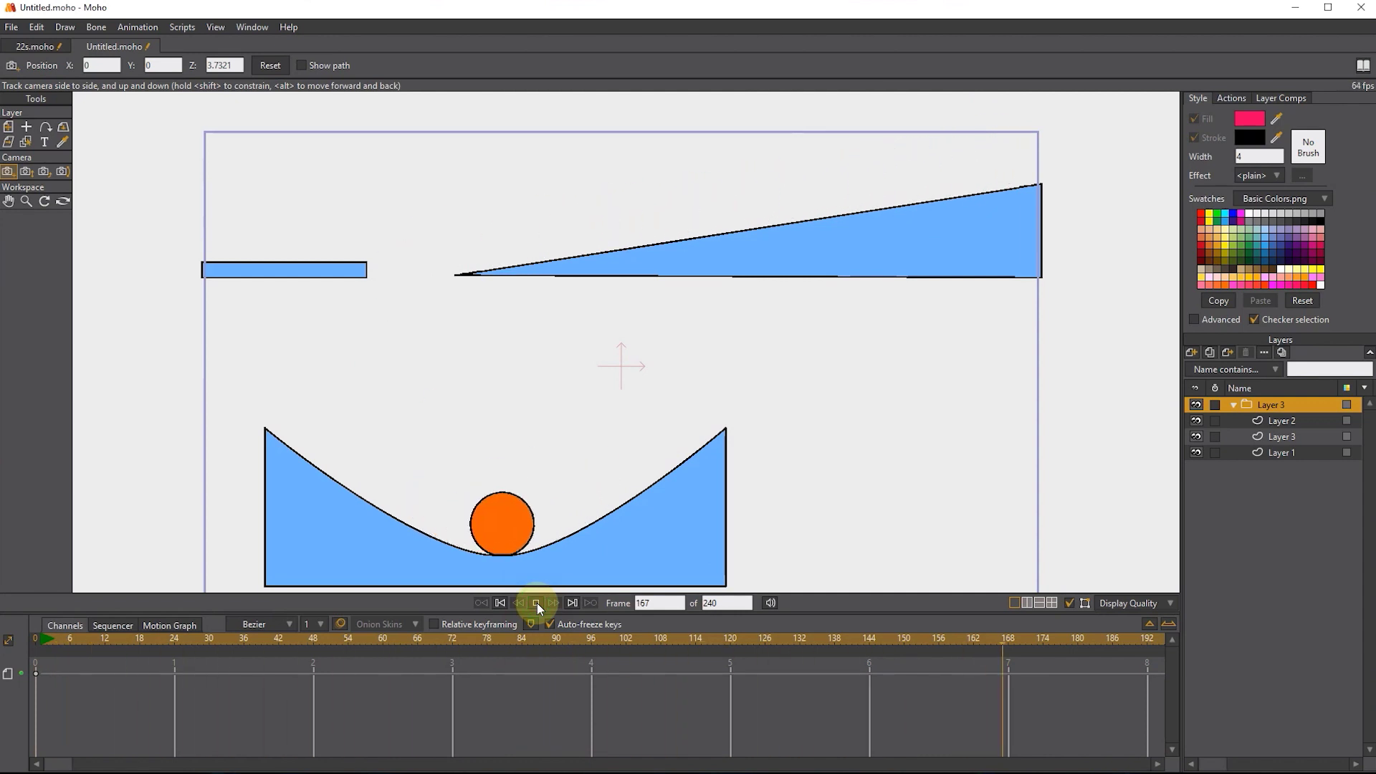
left_click(536, 604)
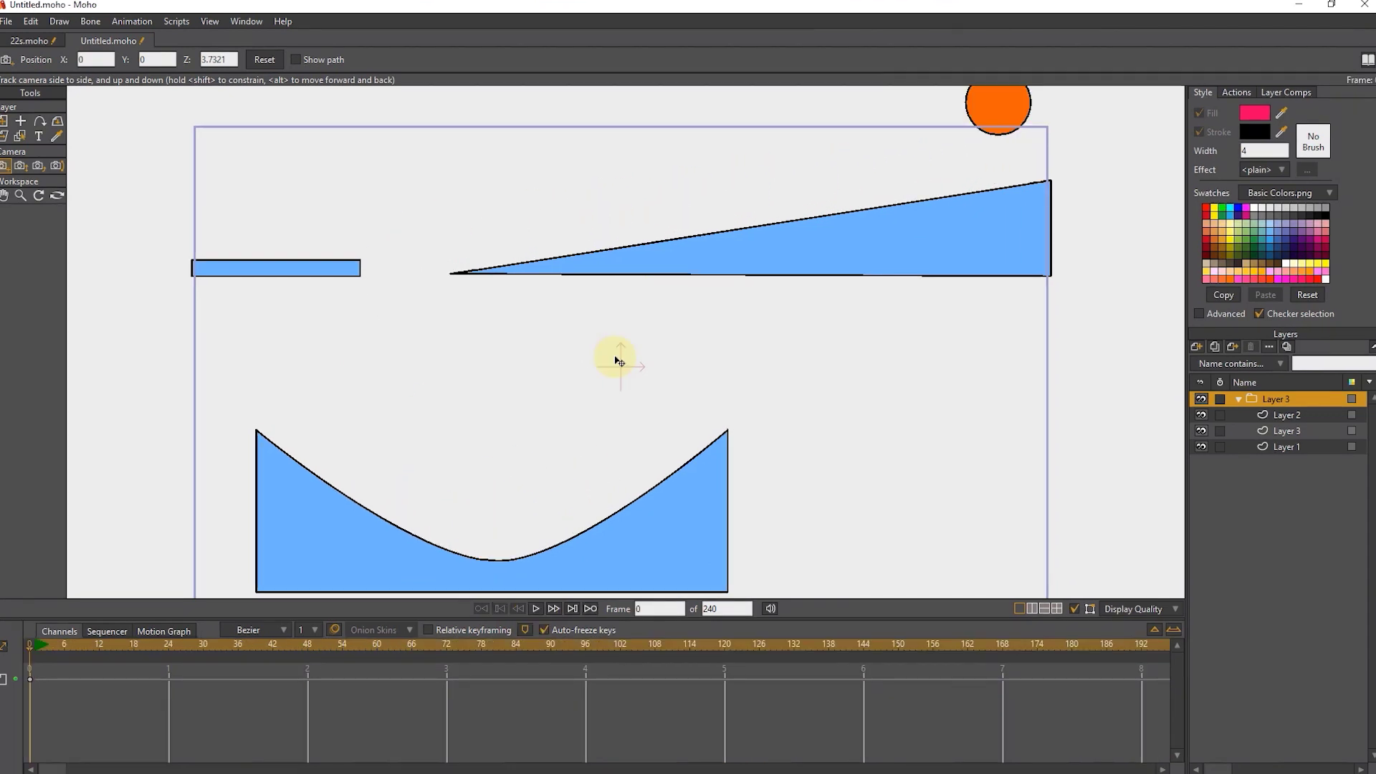
- Create a new document and draw a rectangle across the lower part of the frame
left_click(6, 21)
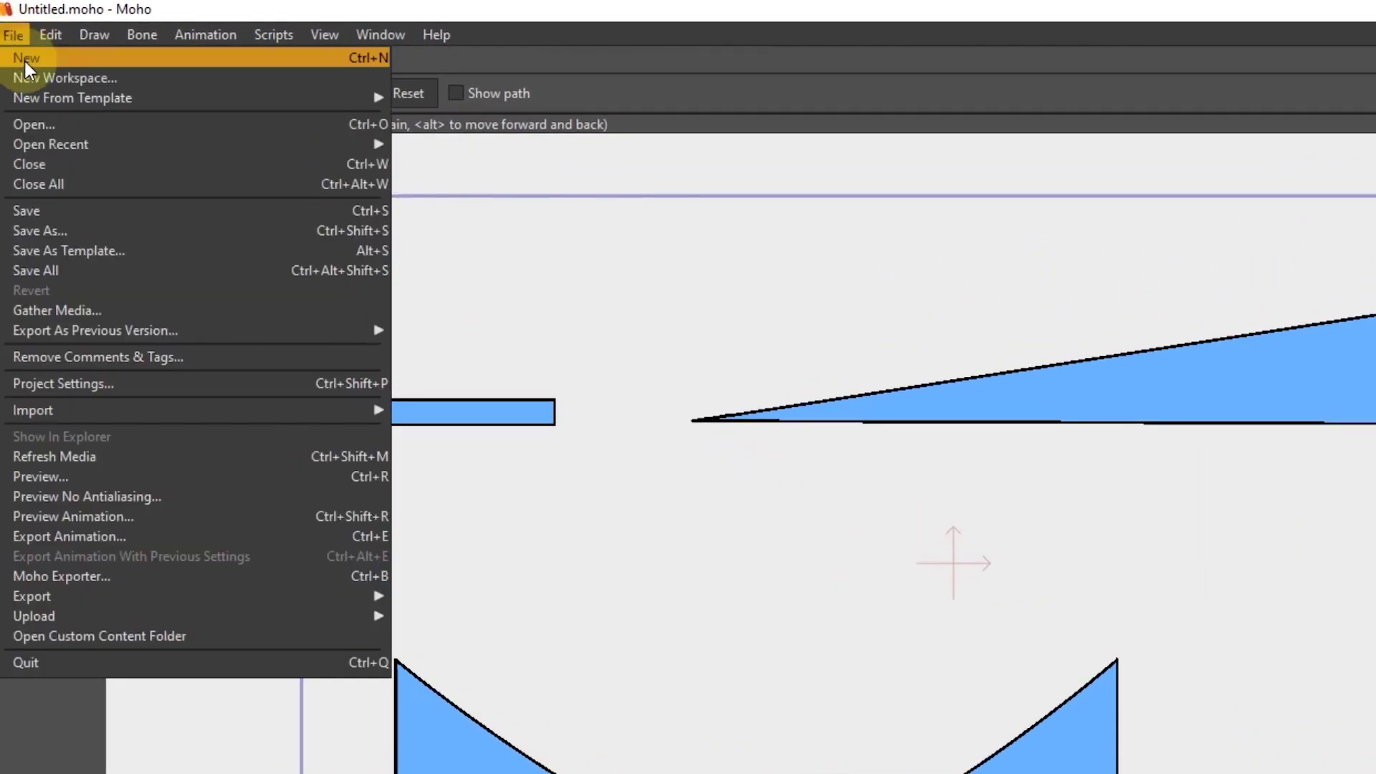
left_click(41, 62)
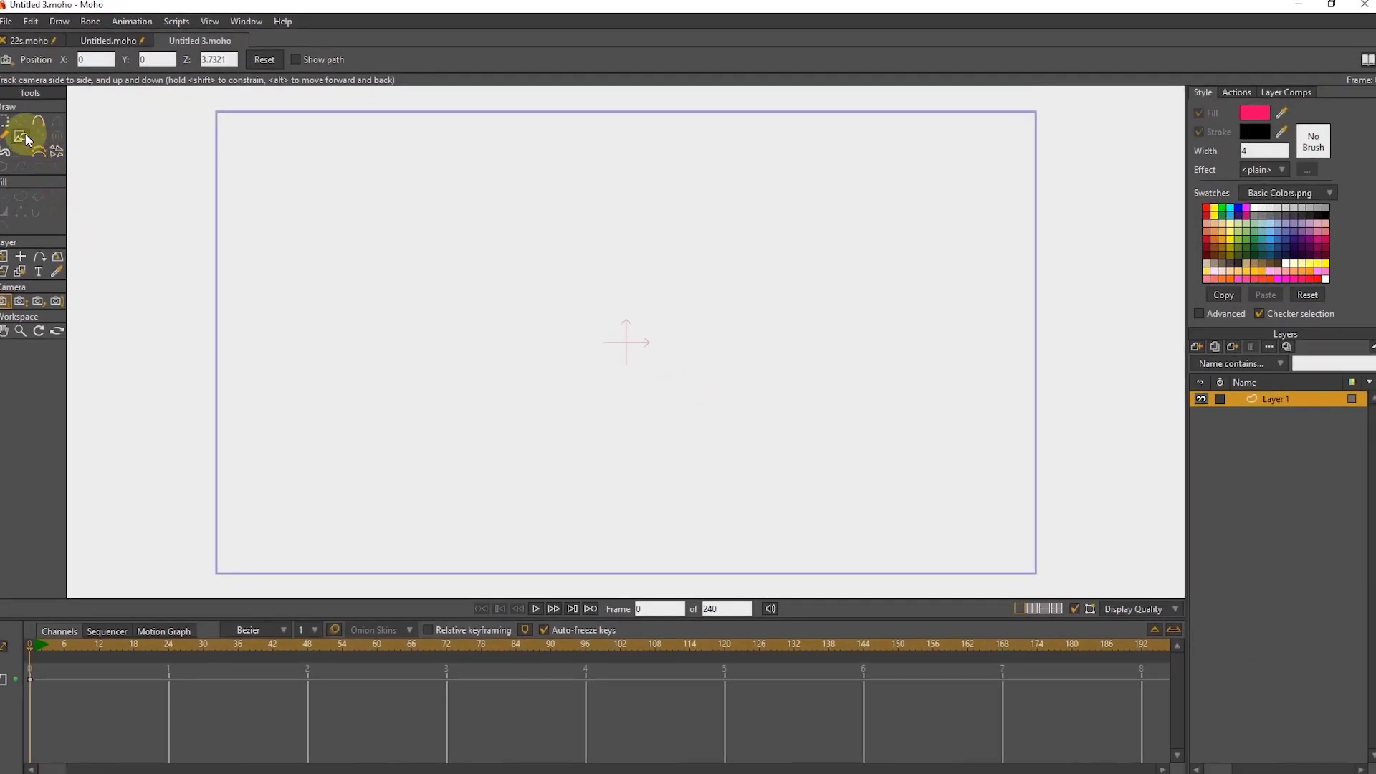
left_click(26, 139)
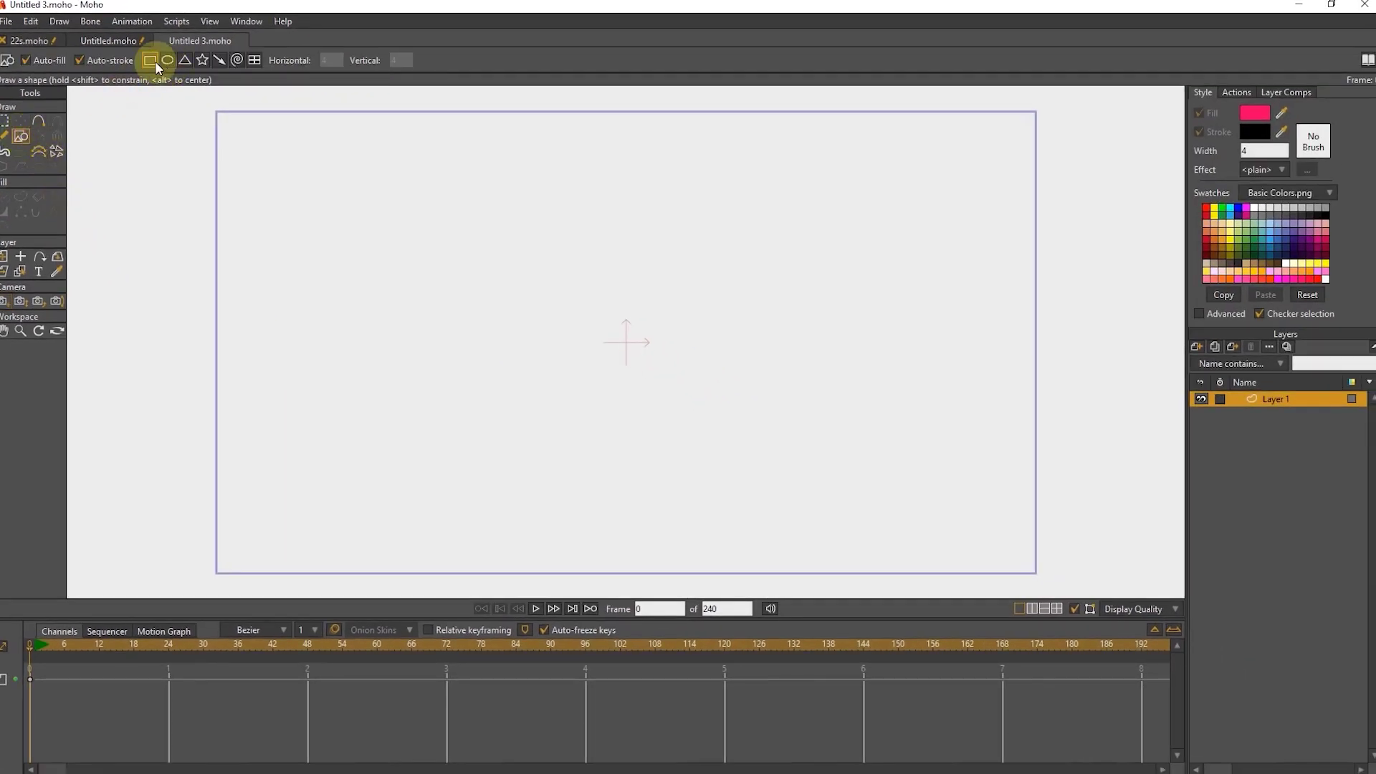
left_click_drag(1037, 280, 217, 574)
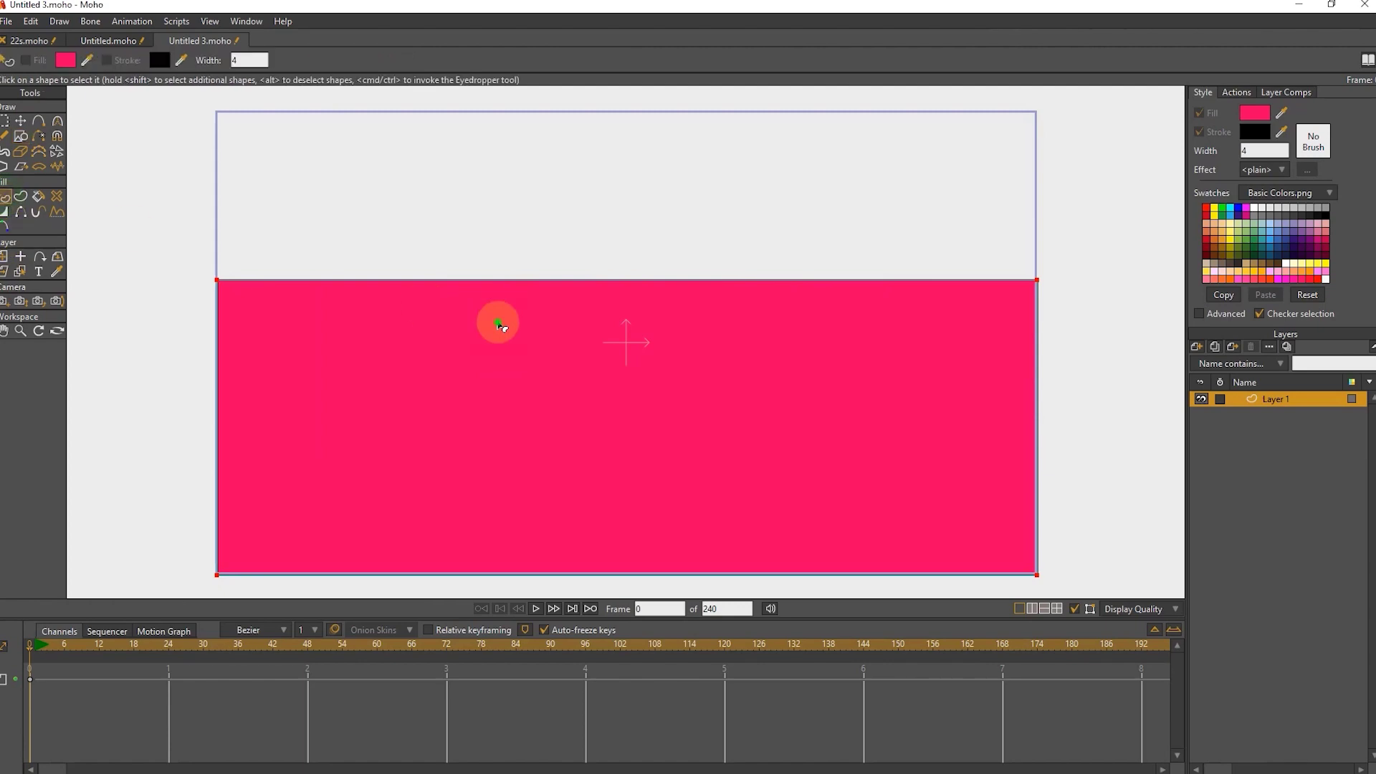
- Recolour the rectangle's fill from pink to purple 885CB5
left_click(5, 214)
left_click(494, 320)
left_click(1255, 113)
left_click(934, 318)
left_click(1045, 310)
left_click(1070, 466)
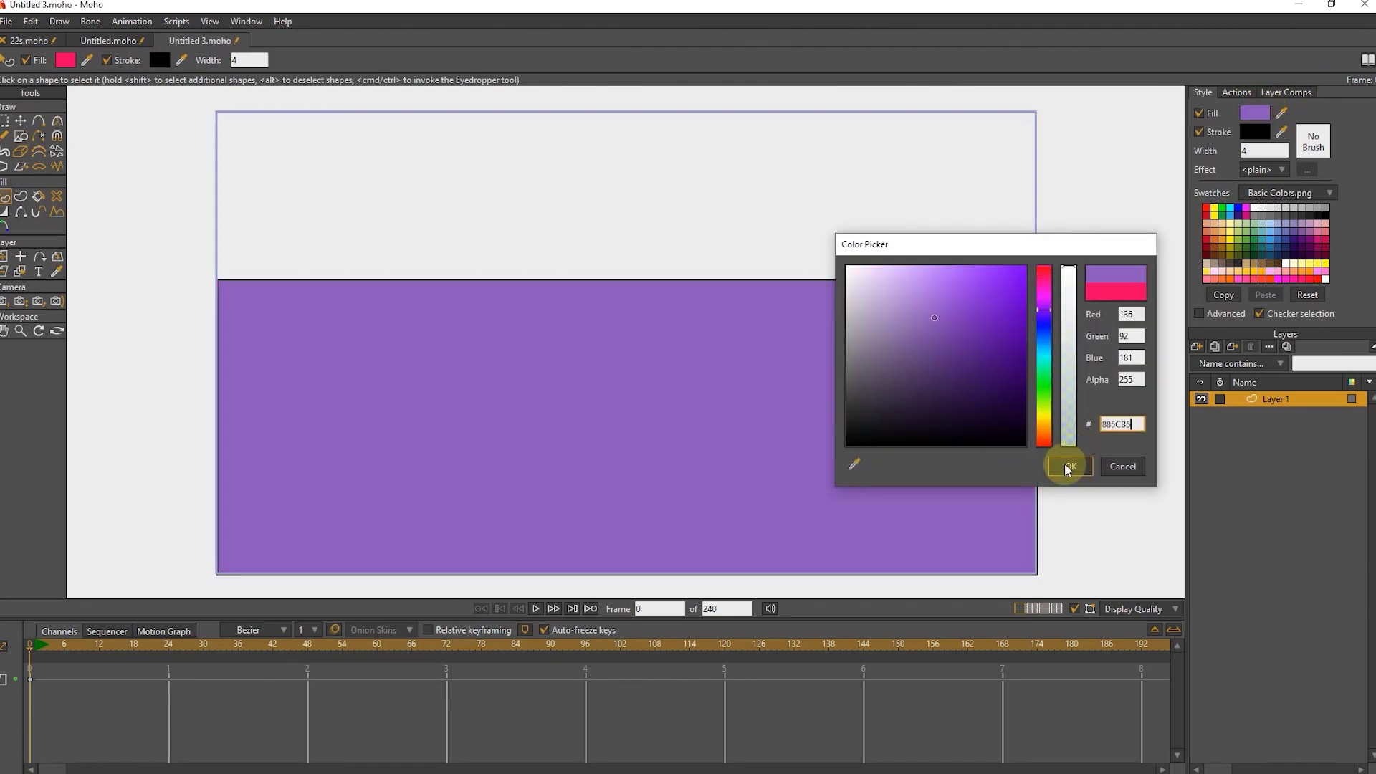
left_click(1070, 466)
left_click(155, 262)
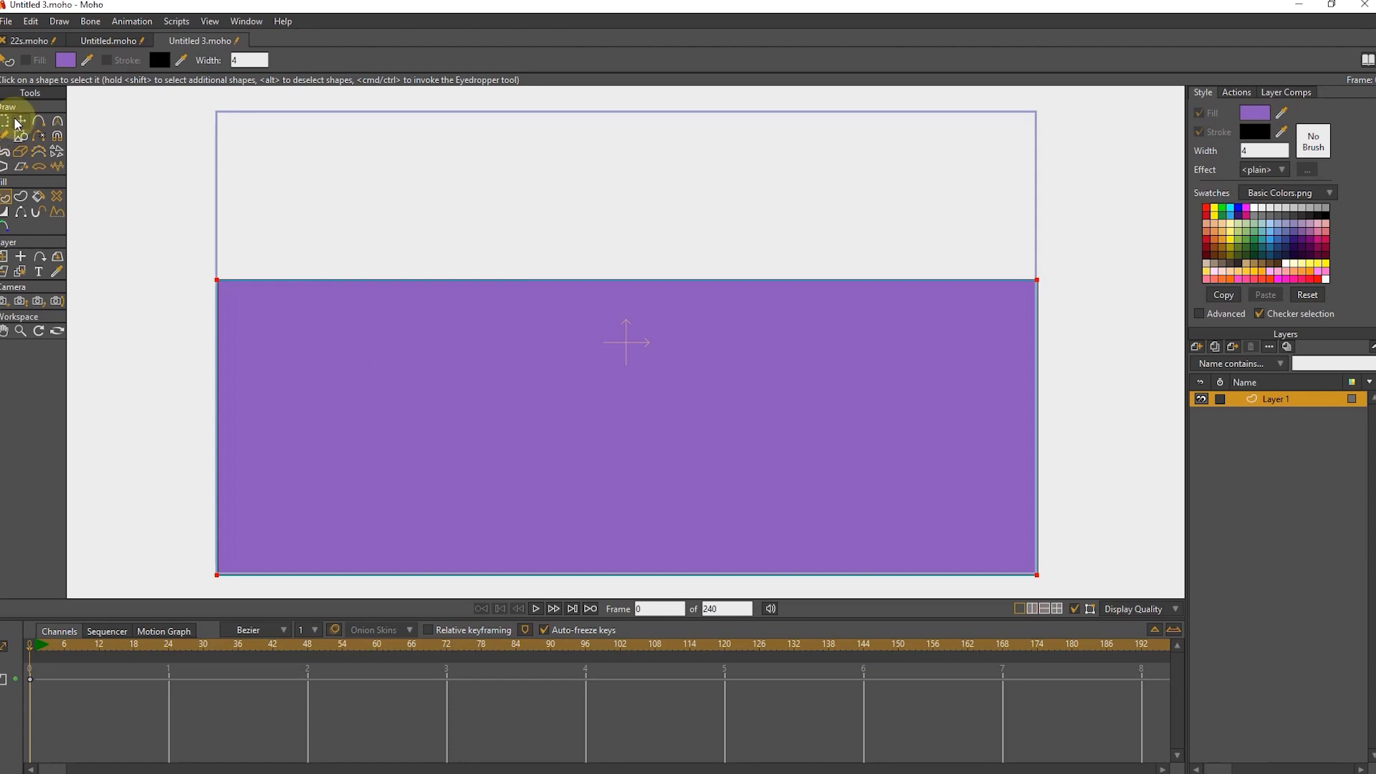
- Add a point mid-way on the top edge, pull it down, and round it to curvature 0.5455
left_click(39, 126)
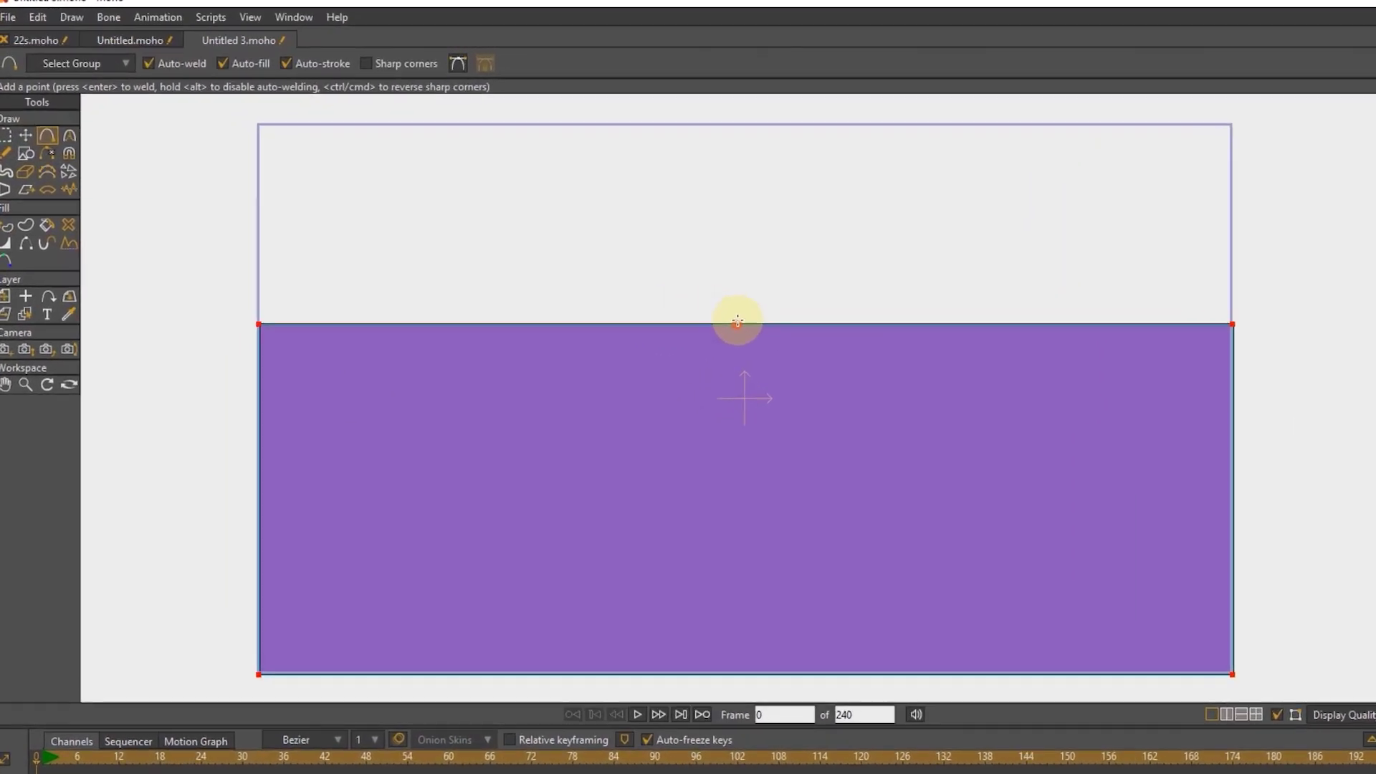
left_click(619, 280)
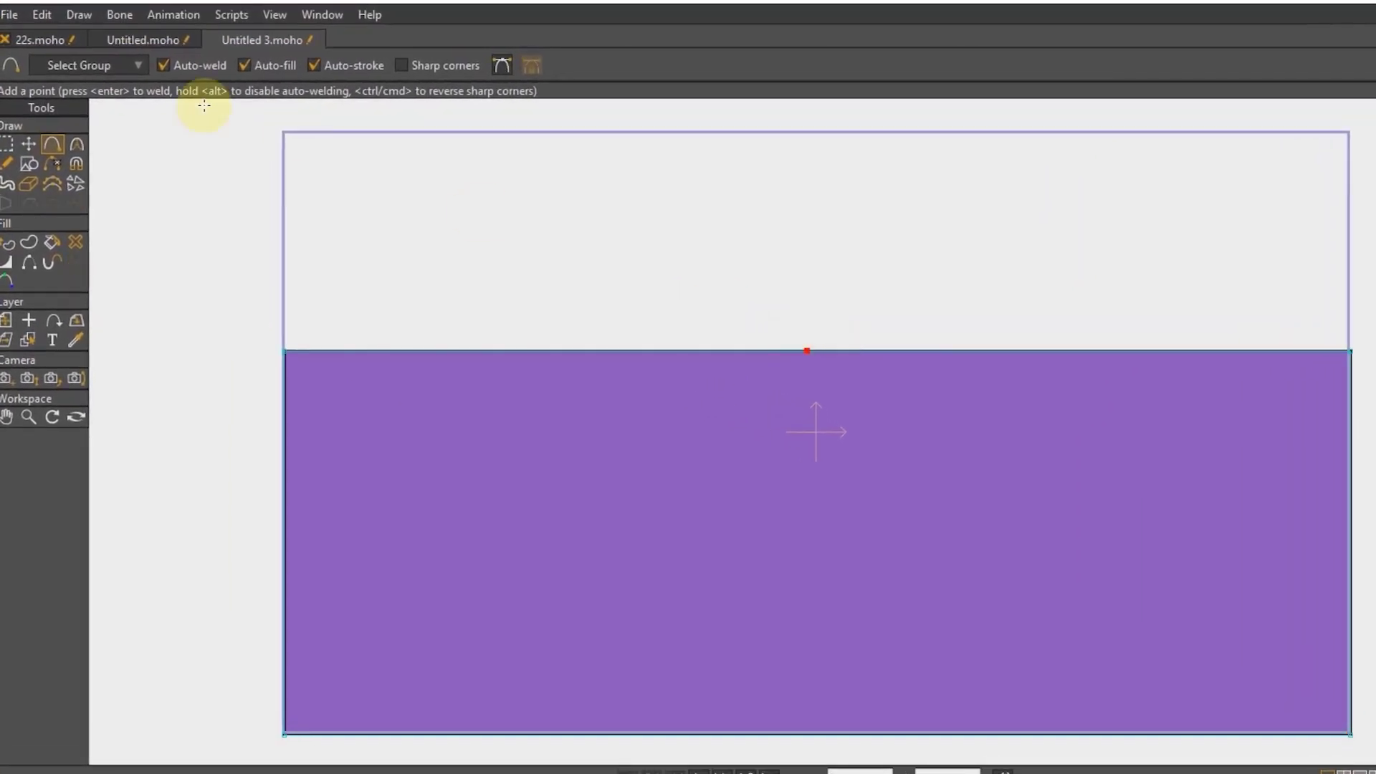
left_click(28, 144)
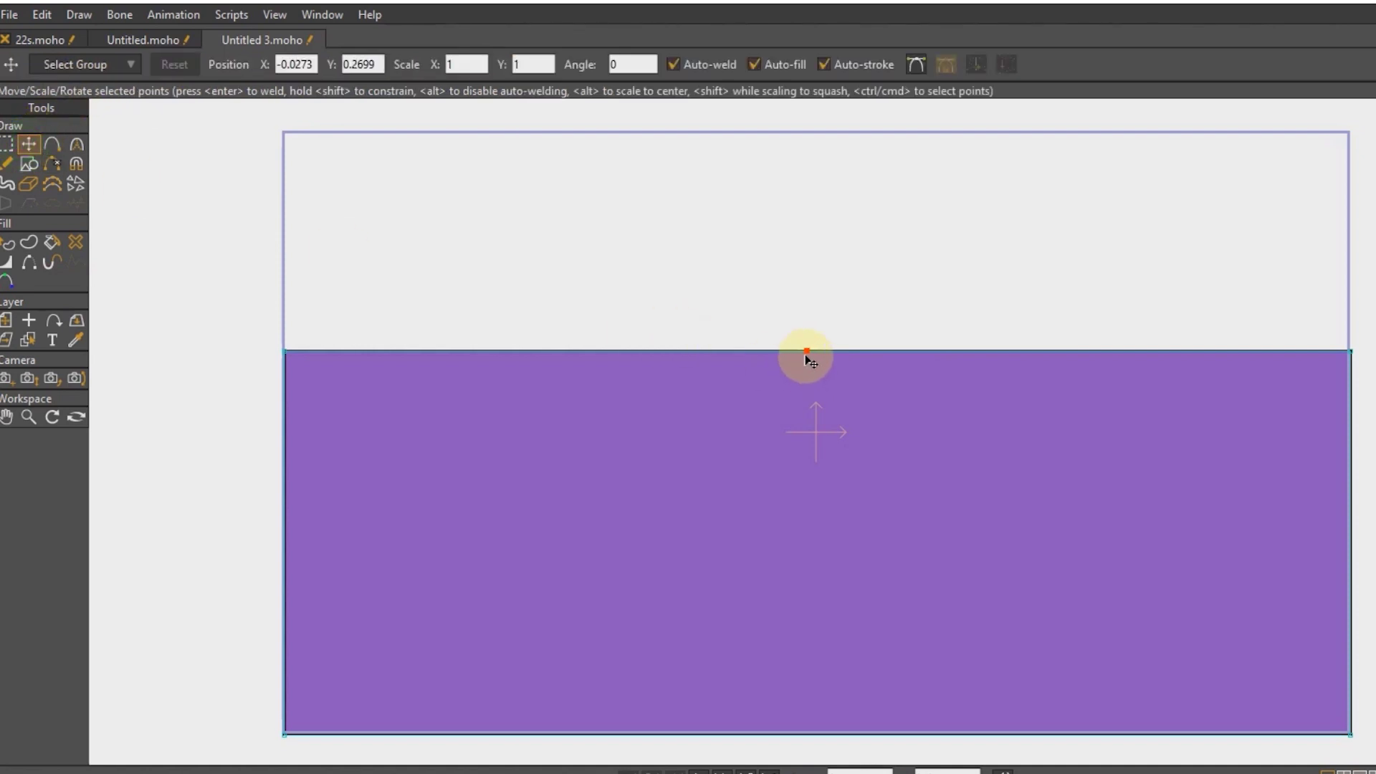
left_click_drag(807, 354, 800, 670)
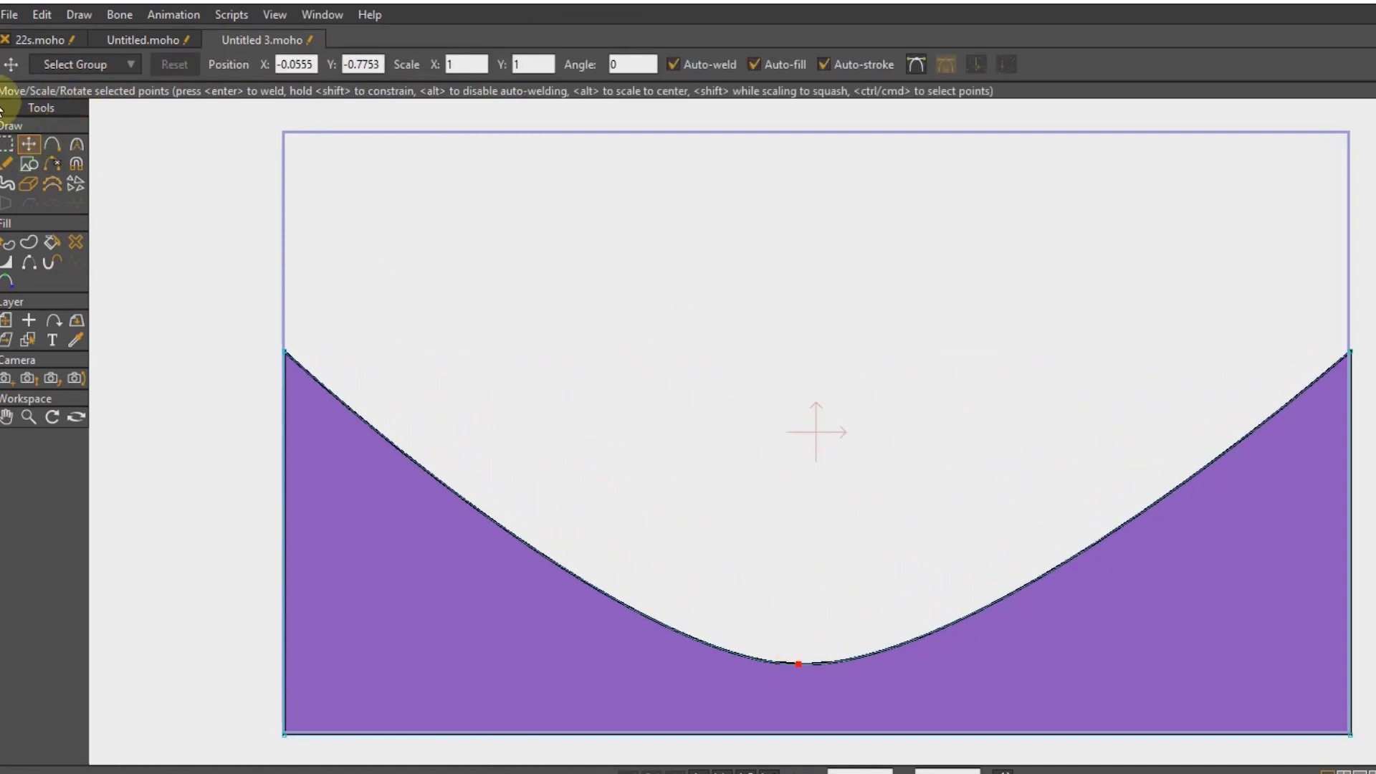
left_click(76, 144)
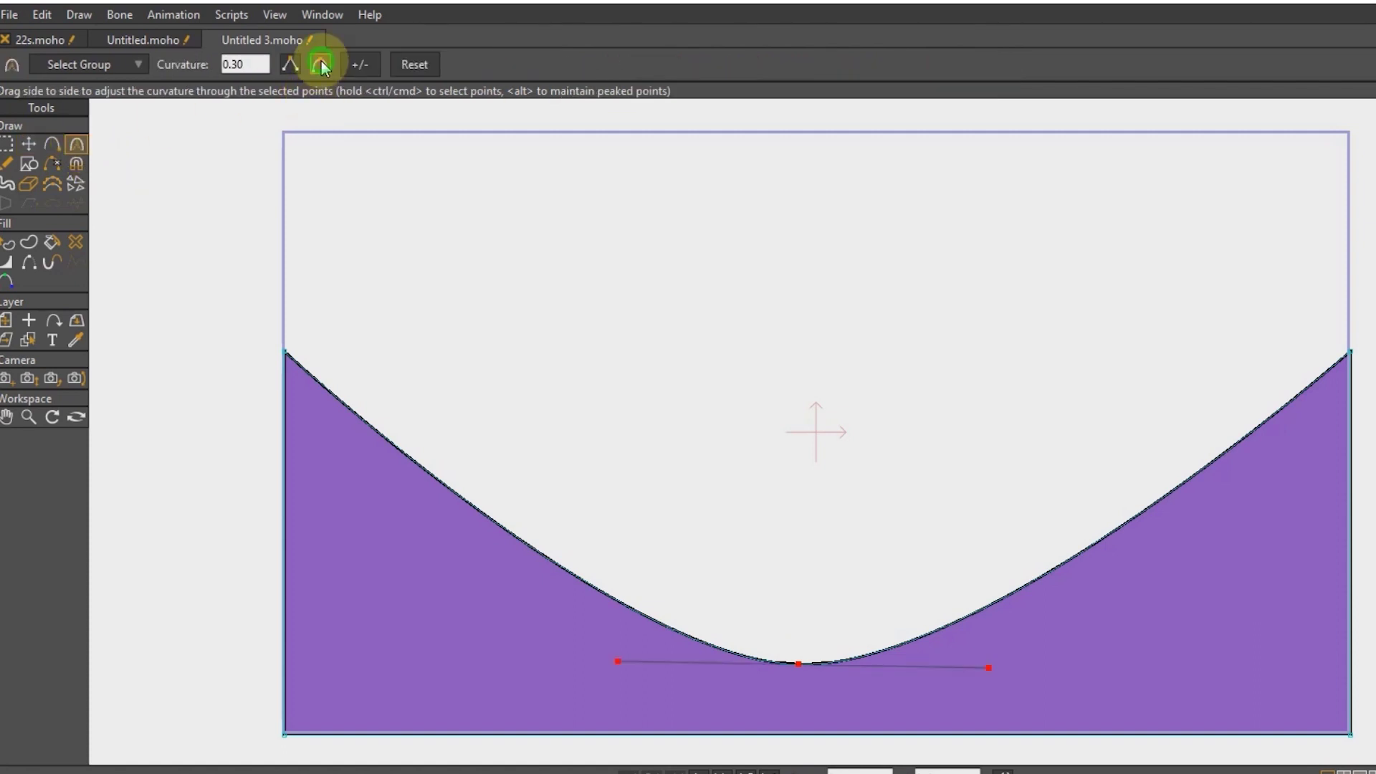
left_click_drag(798, 615, 1143, 584)
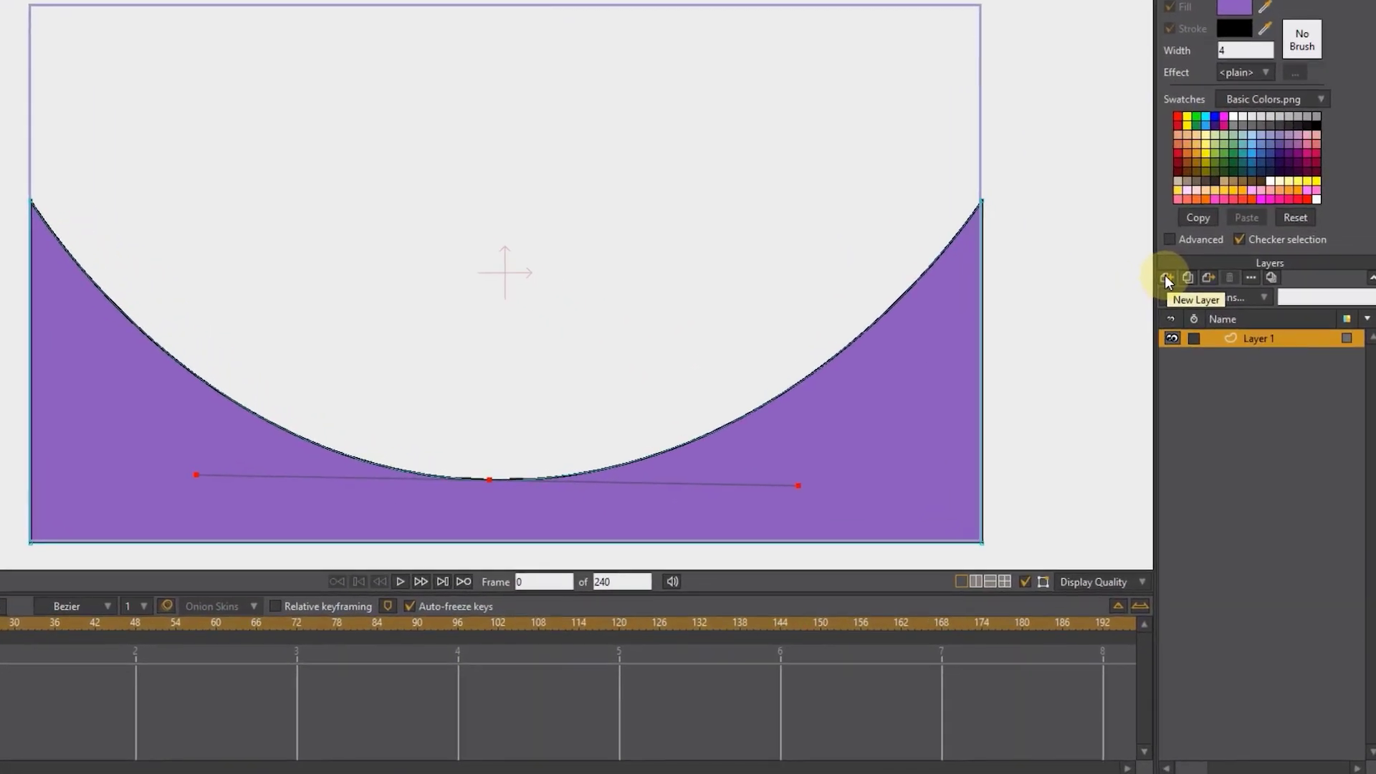
- Add a vector layer named 'top abi' and draw a small circle for the ball
left_click(1165, 279)
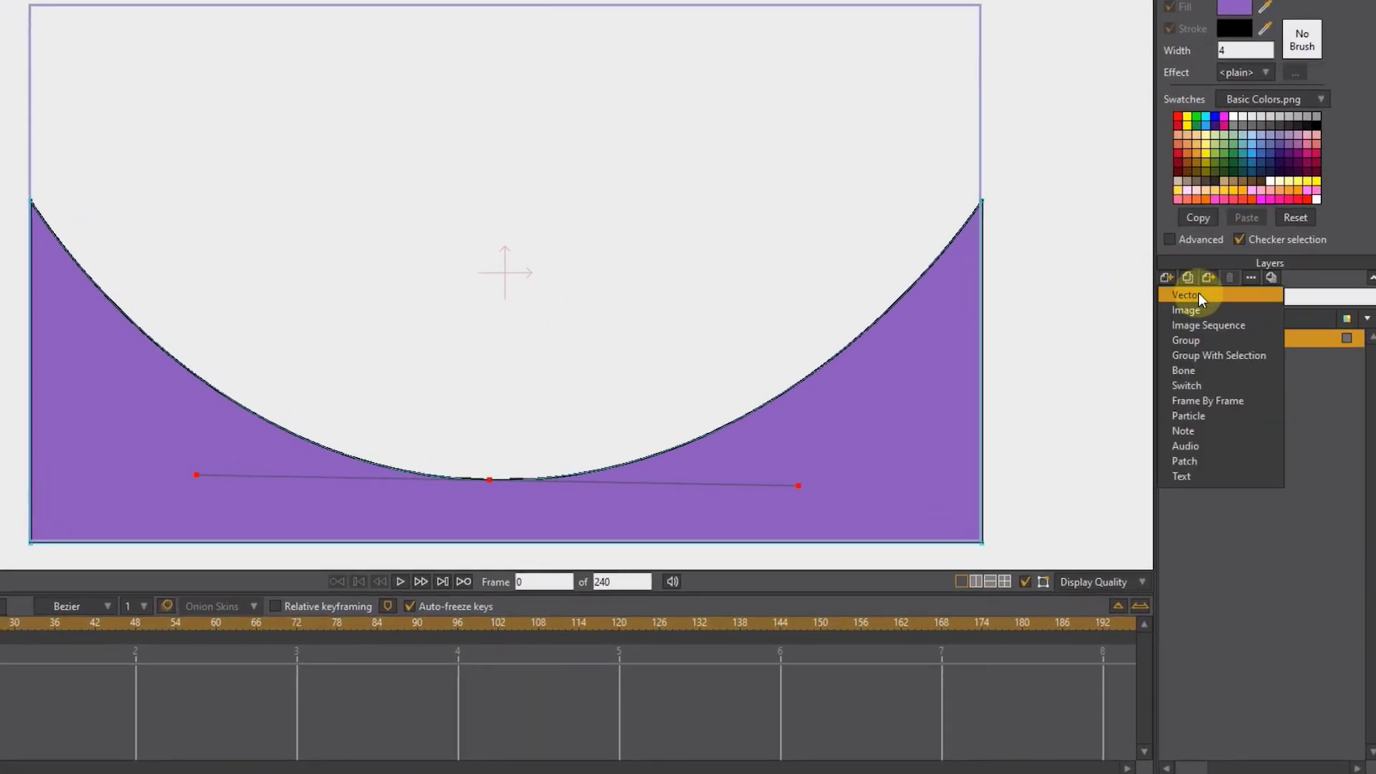
left_click(1195, 292)
type("top abi")
key("Return")
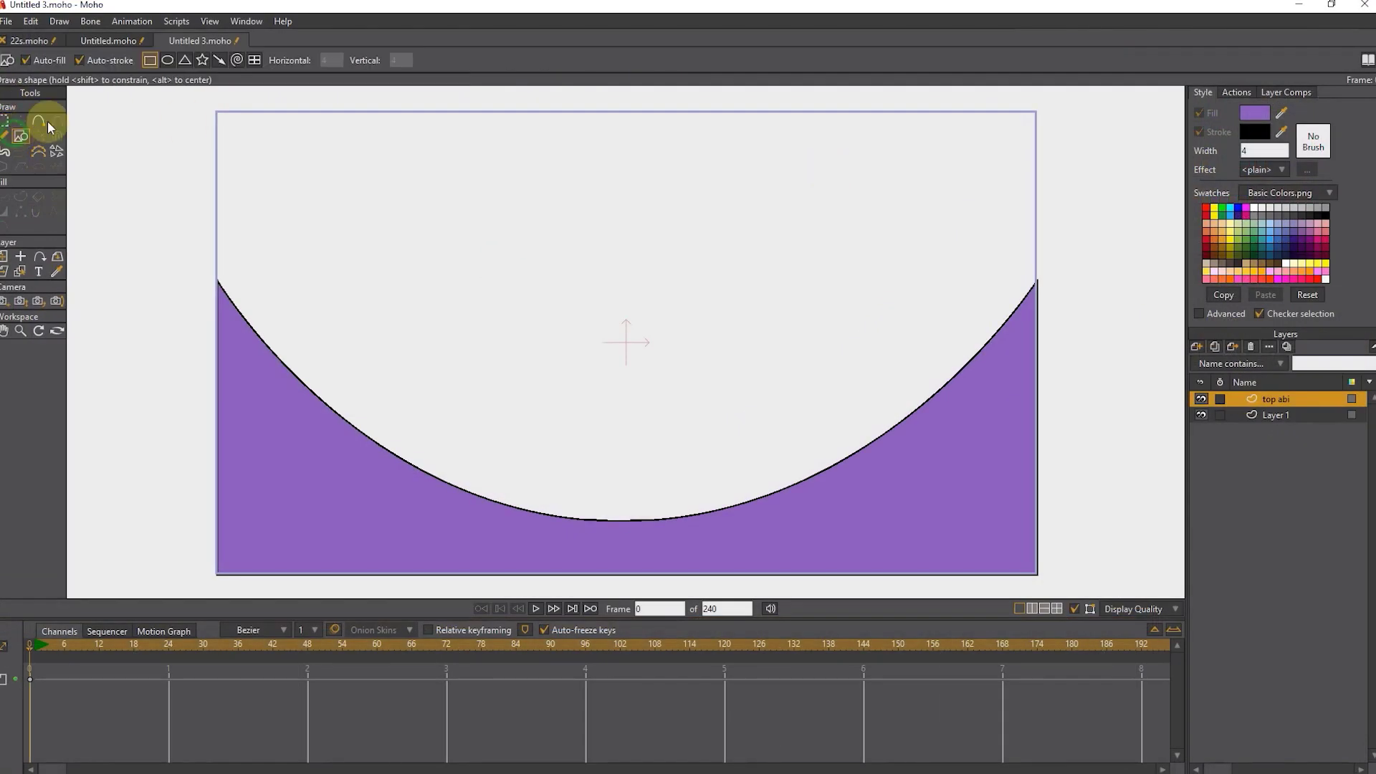
left_click(167, 60)
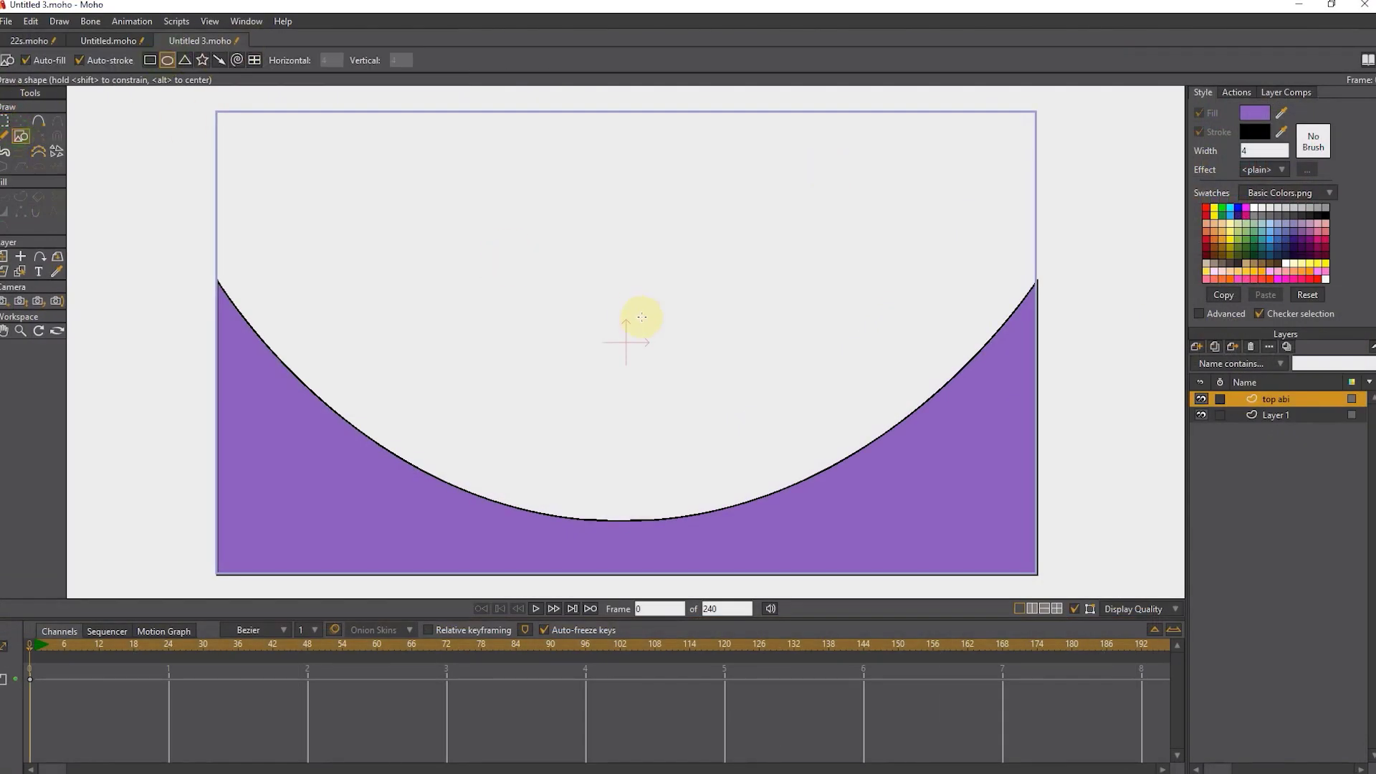
left_click_drag(628, 336, 669, 378)
- Fill the ball light blue 7BB6FF and move it to the frame's top-right corner
left_click(6, 203)
left_click(629, 328)
left_click(1254, 113)
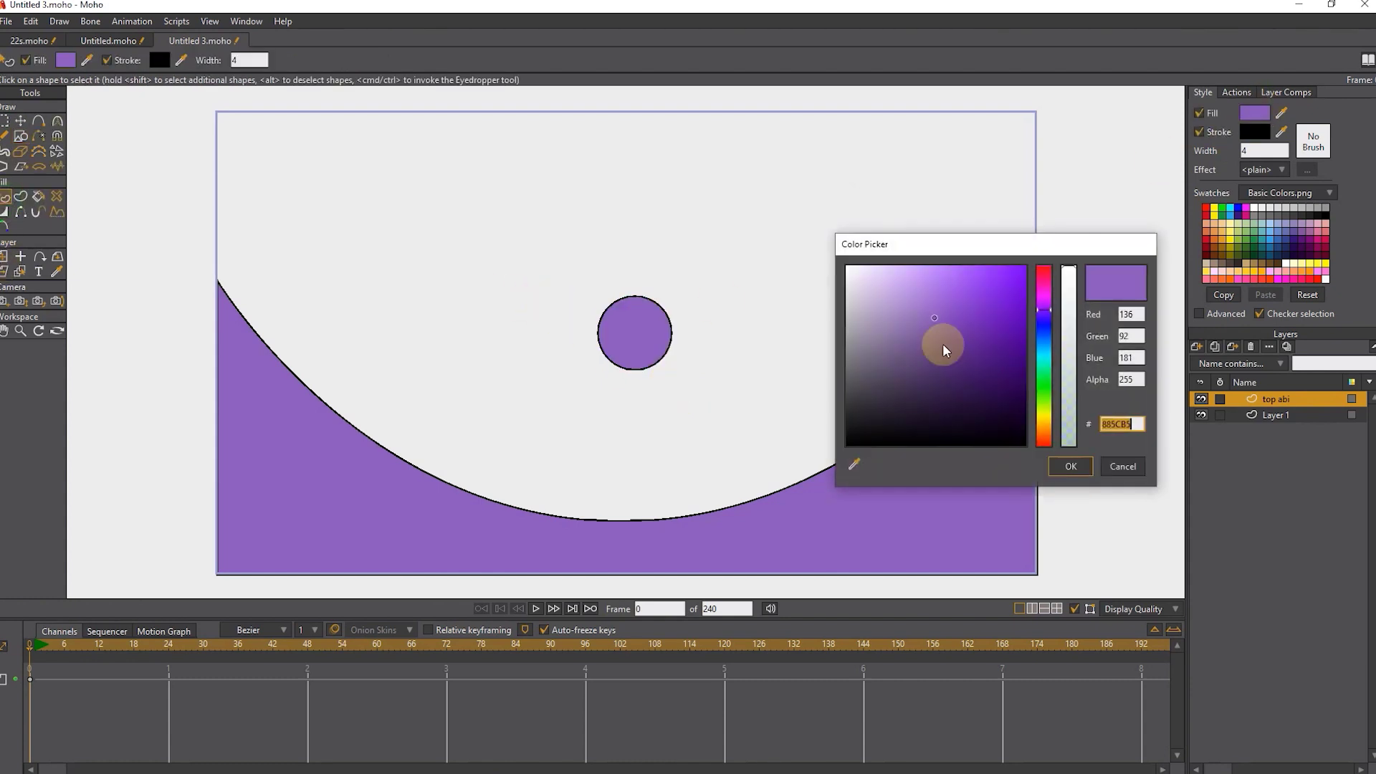
left_click(1123, 424)
type("7BB6FF")
left_click(1071, 466)
key("t")
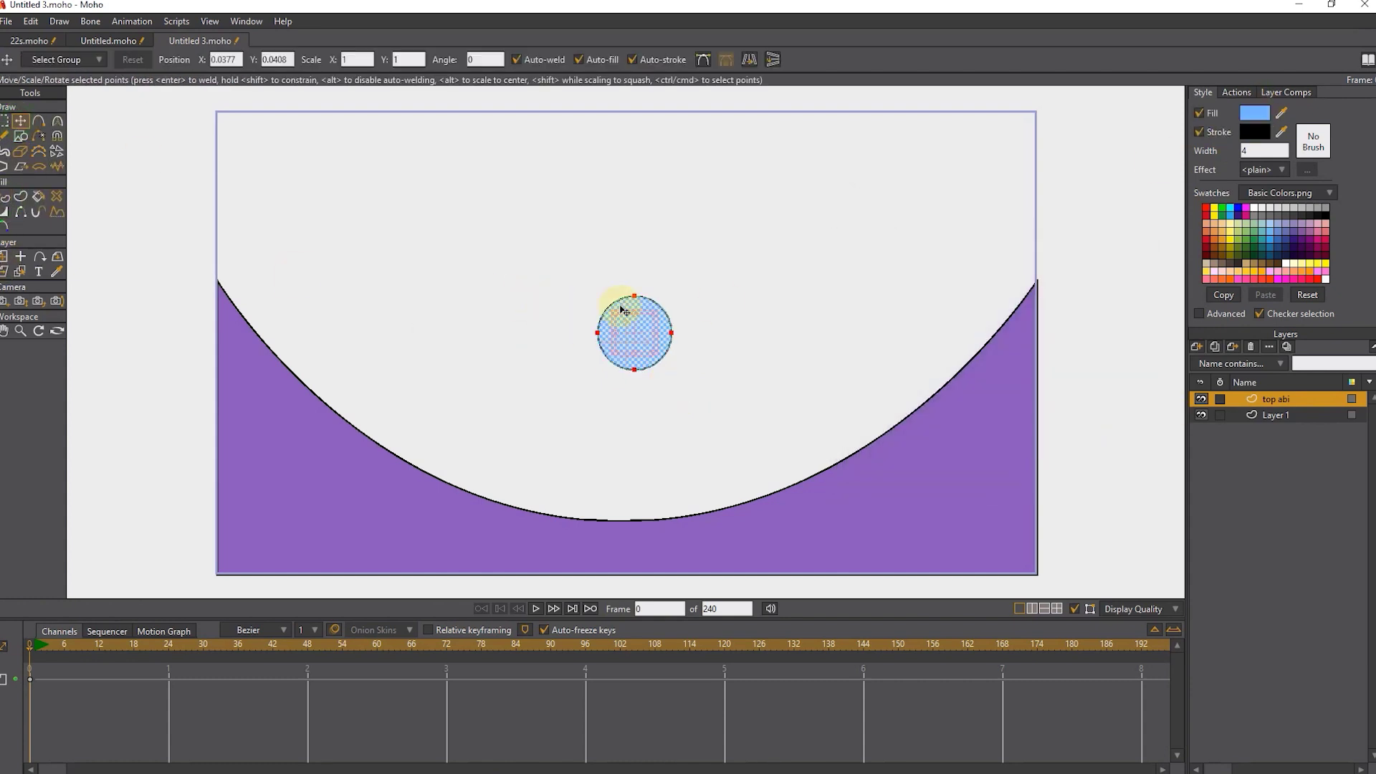
left_click_drag(645, 337, 980, 185)
- Duplicate the blue ball's layer and rename the copy 'top ghermez'
left_click(1303, 367)
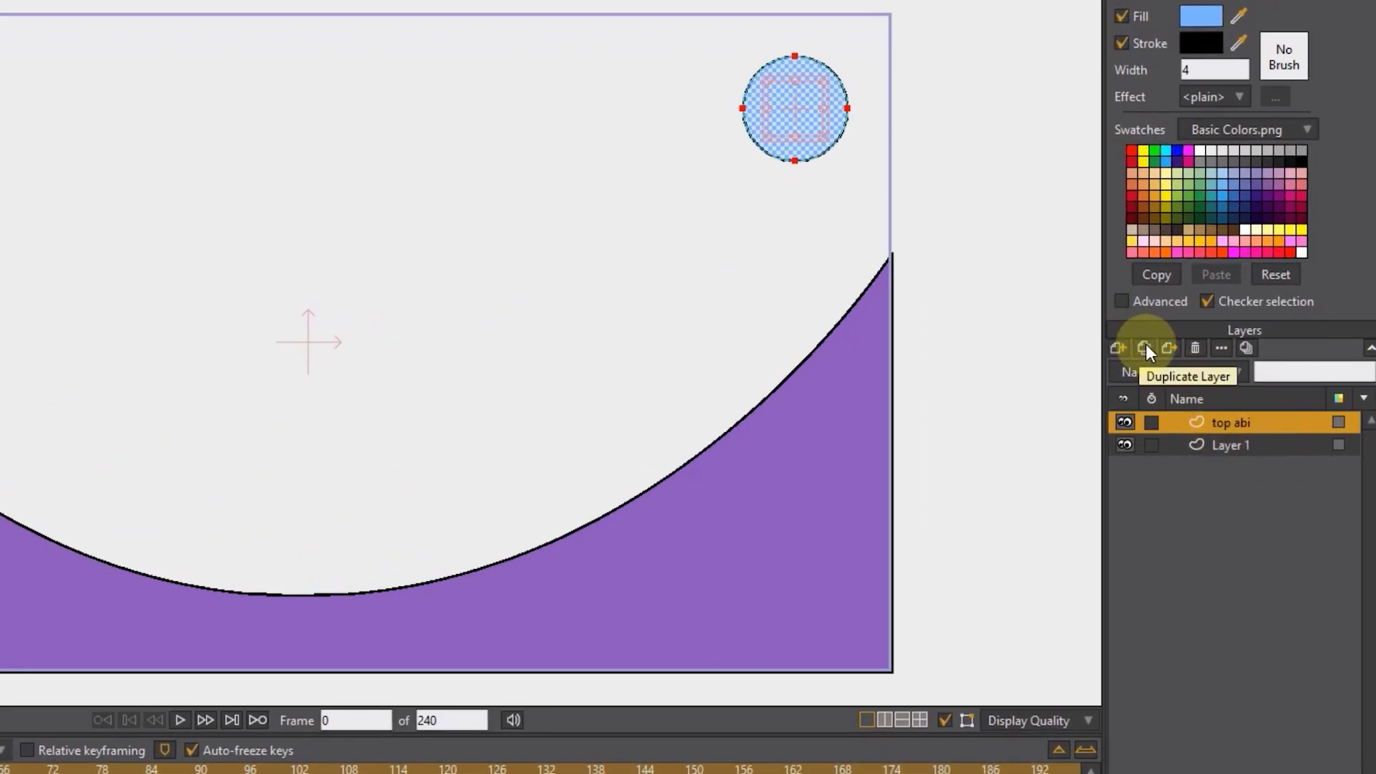
left_click(1147, 347)
double_click(1234, 422)
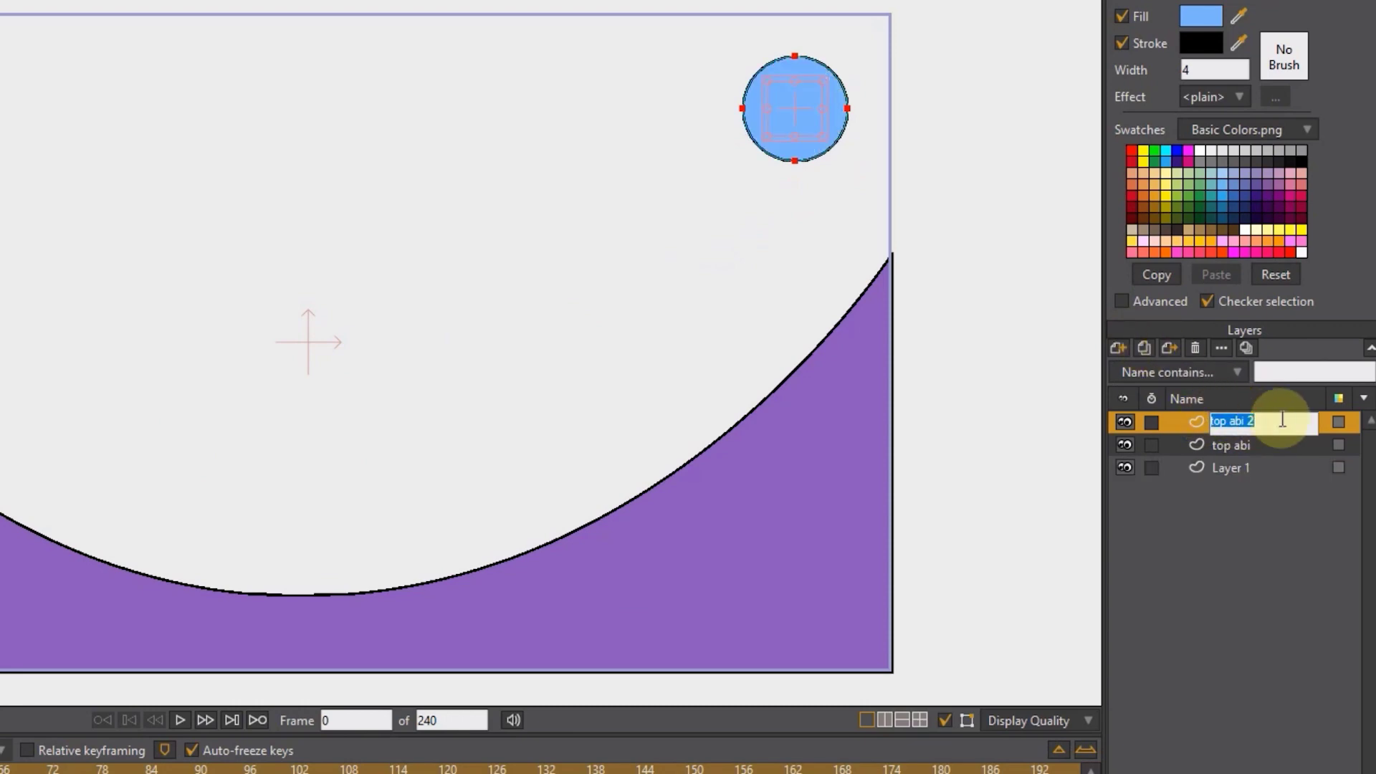
type("top ghermez")
key("Return")
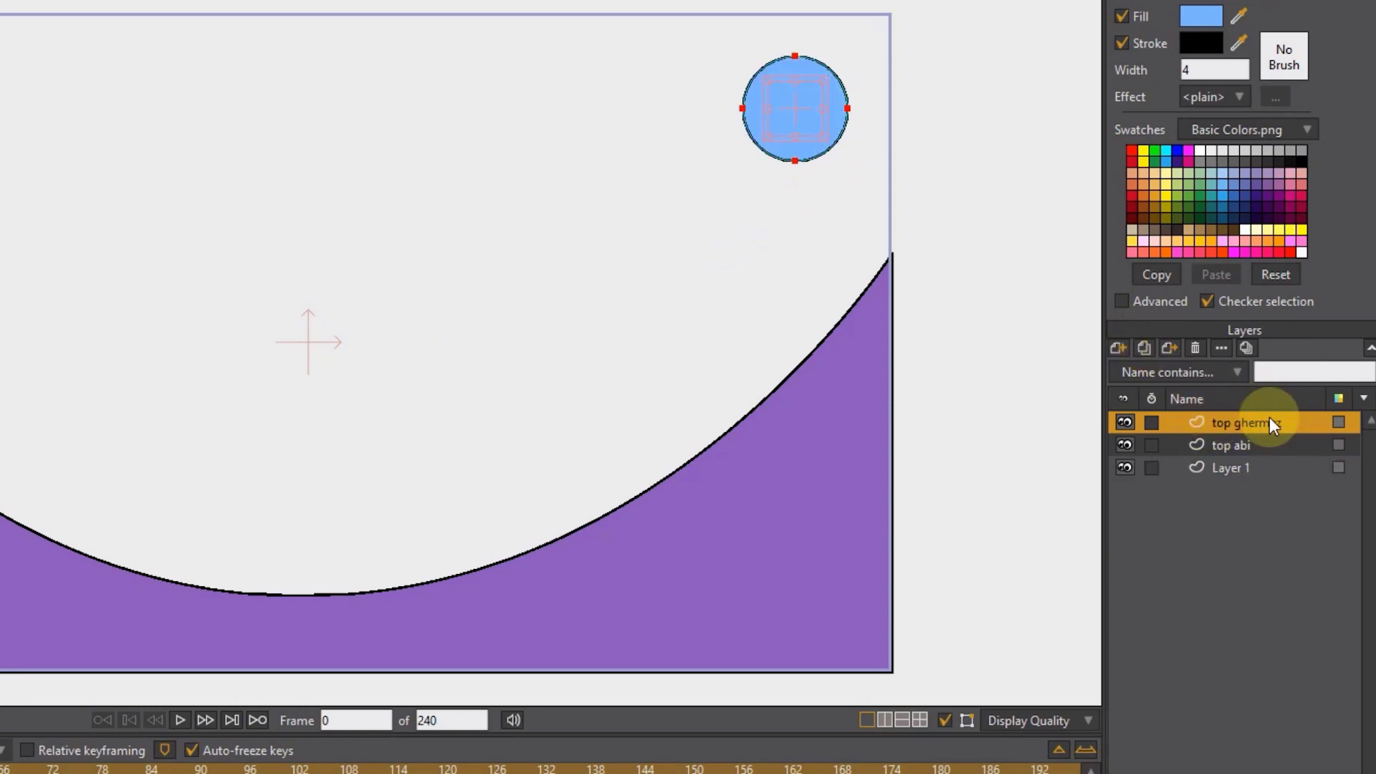
- Move the copied ball down to mid-canvas and change its fill to salmon red
left_click_drag(815, 108, 330, 418)
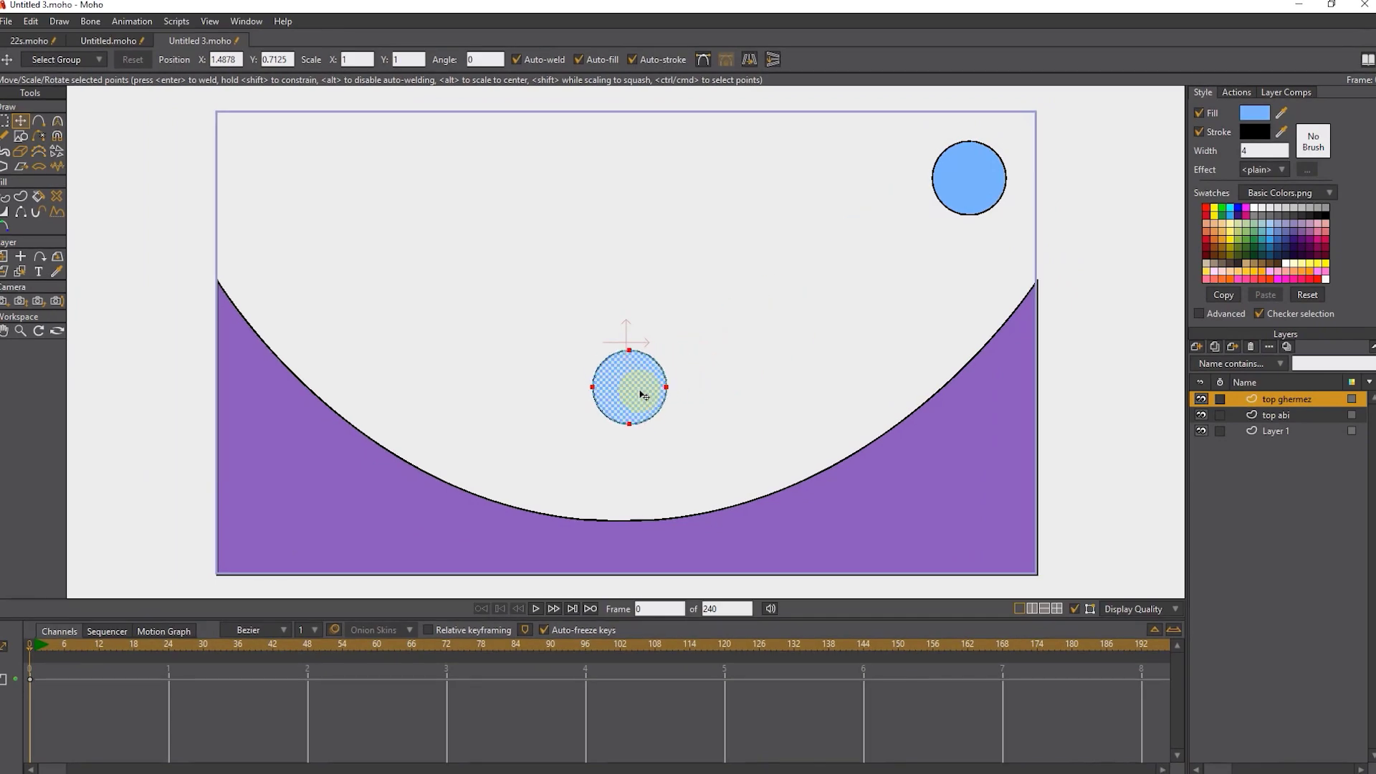
left_click_drag(642, 396, 624, 418)
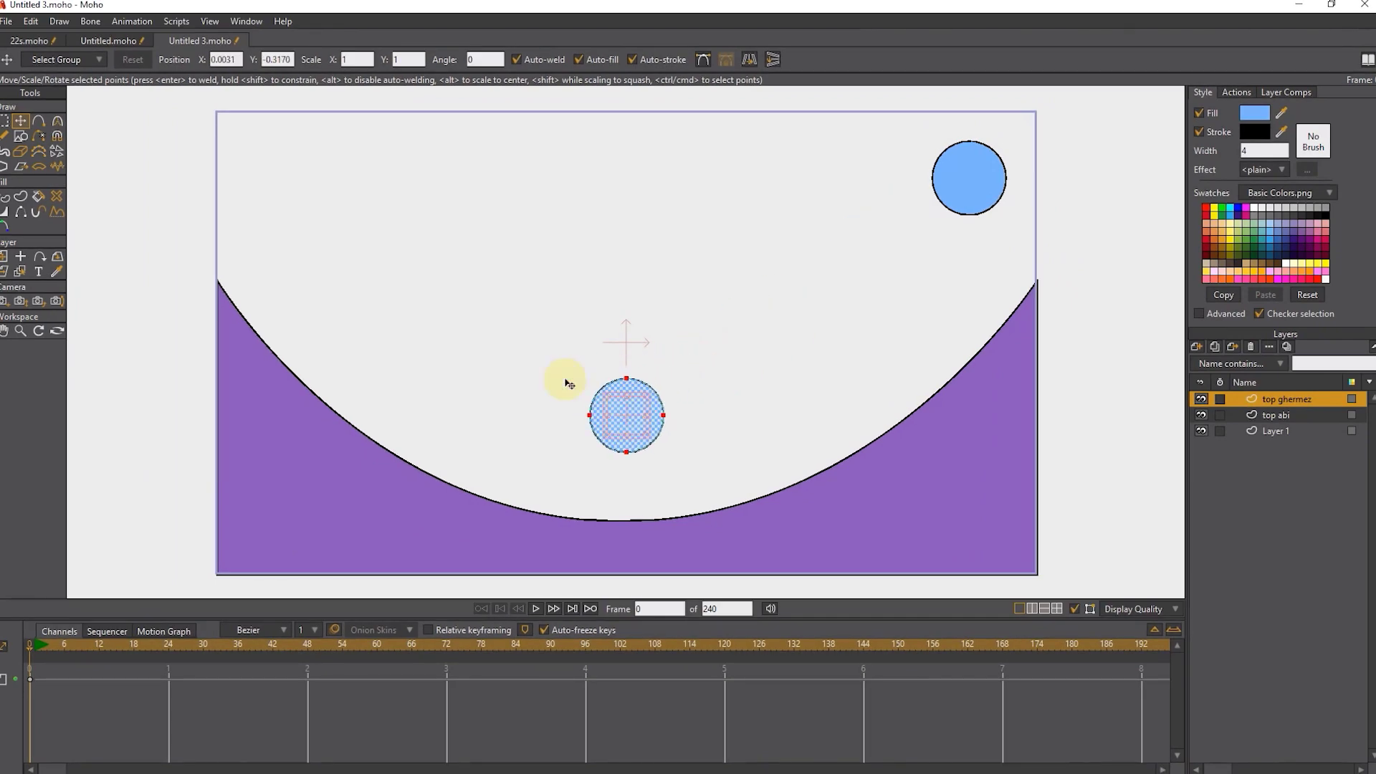
left_click(5, 199)
left_click(1254, 112)
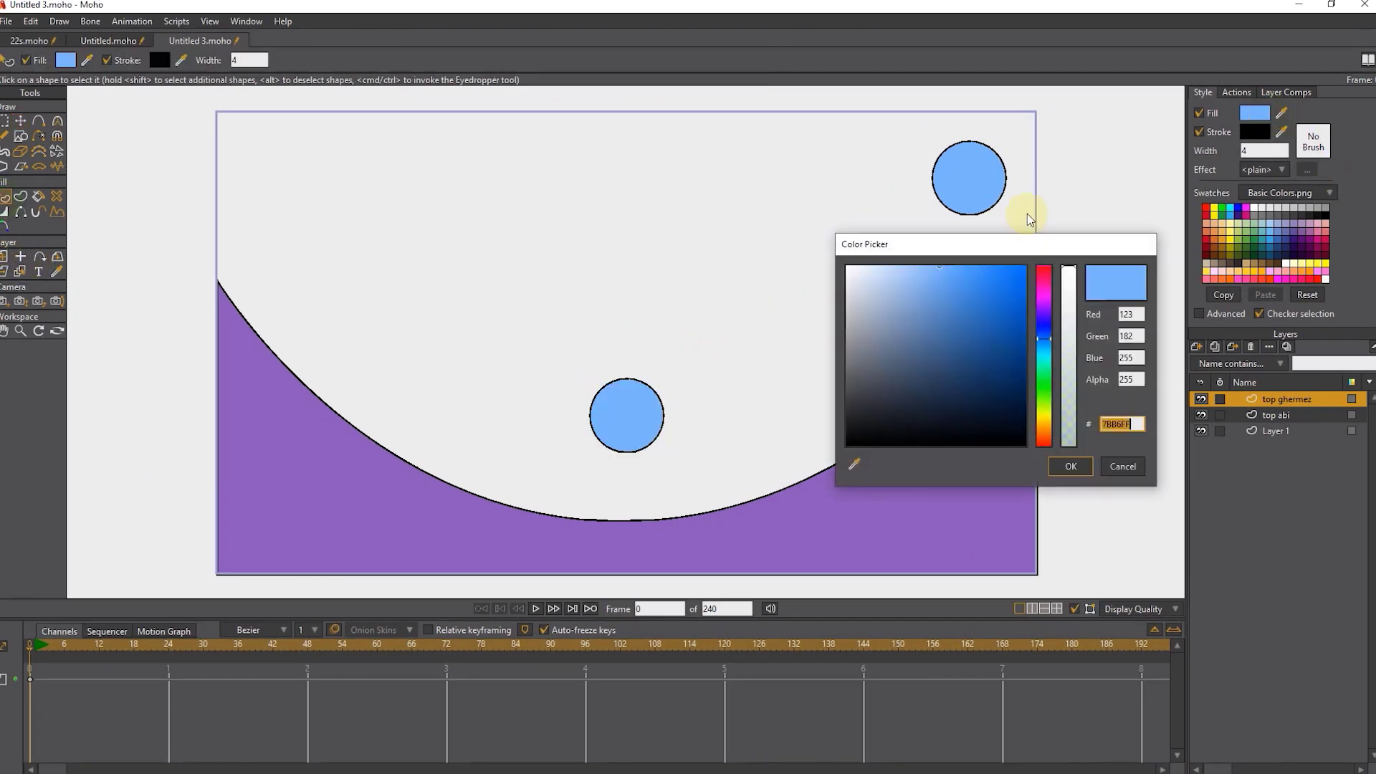
left_click_drag(1045, 383, 1046, 457)
left_click(1070, 465)
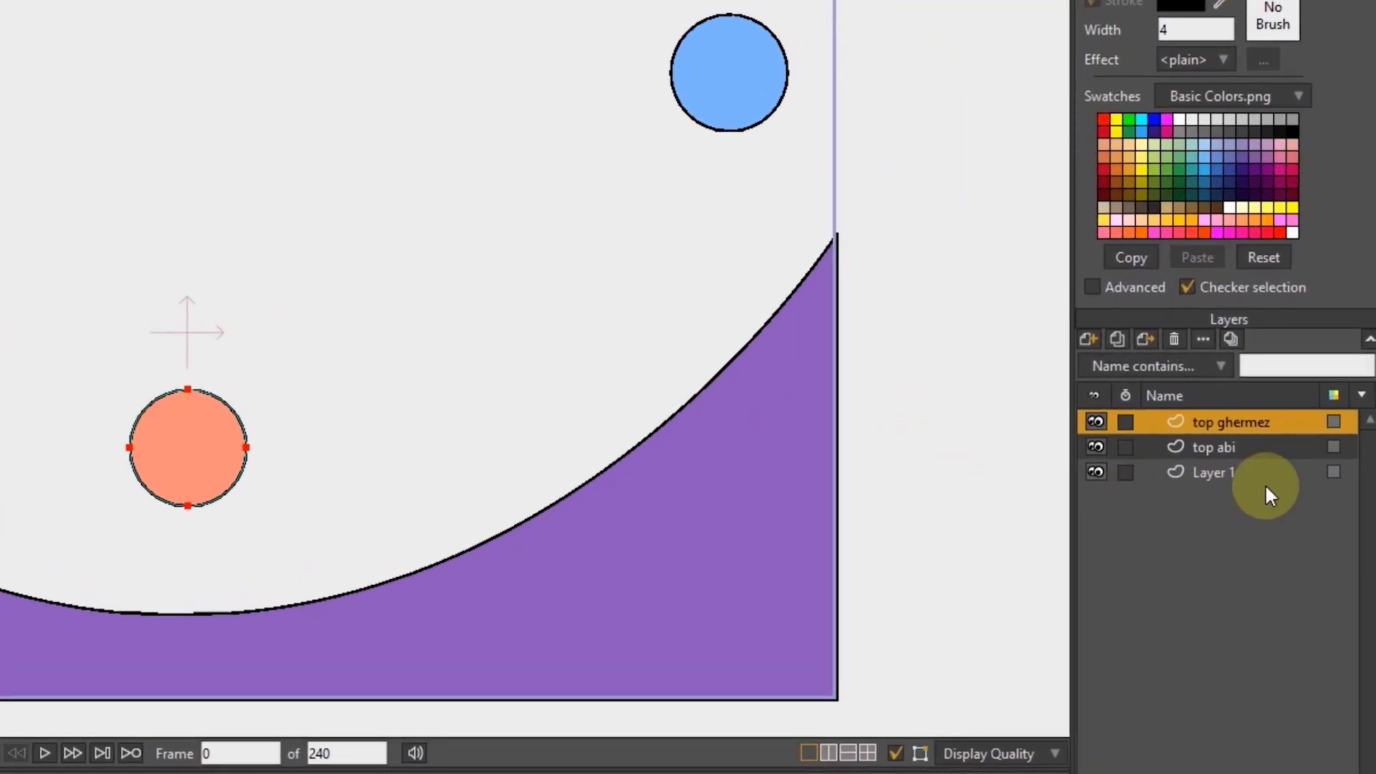
- Group all three layers into a group named Layer 4
left_click(1232, 473, "ctrl")
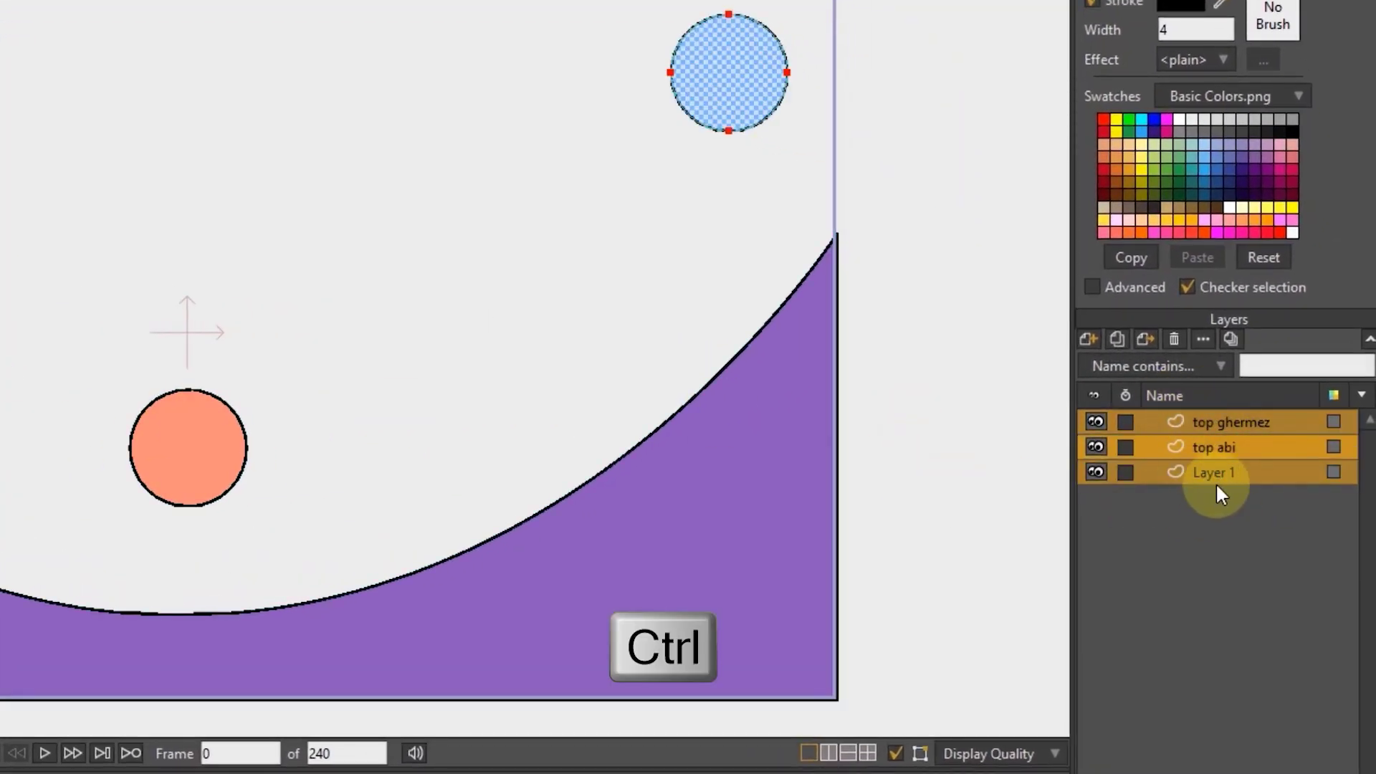
right_click(1203, 417)
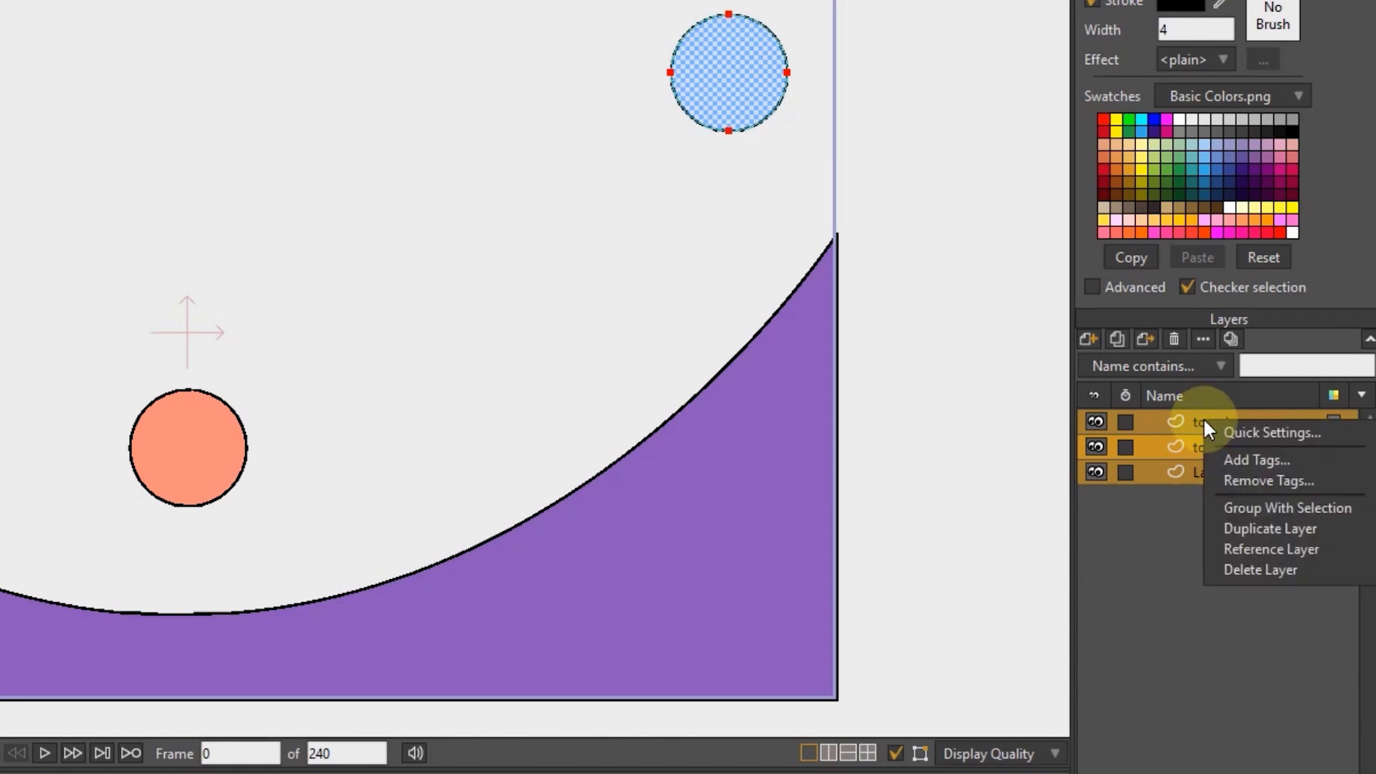
left_click(1258, 508)
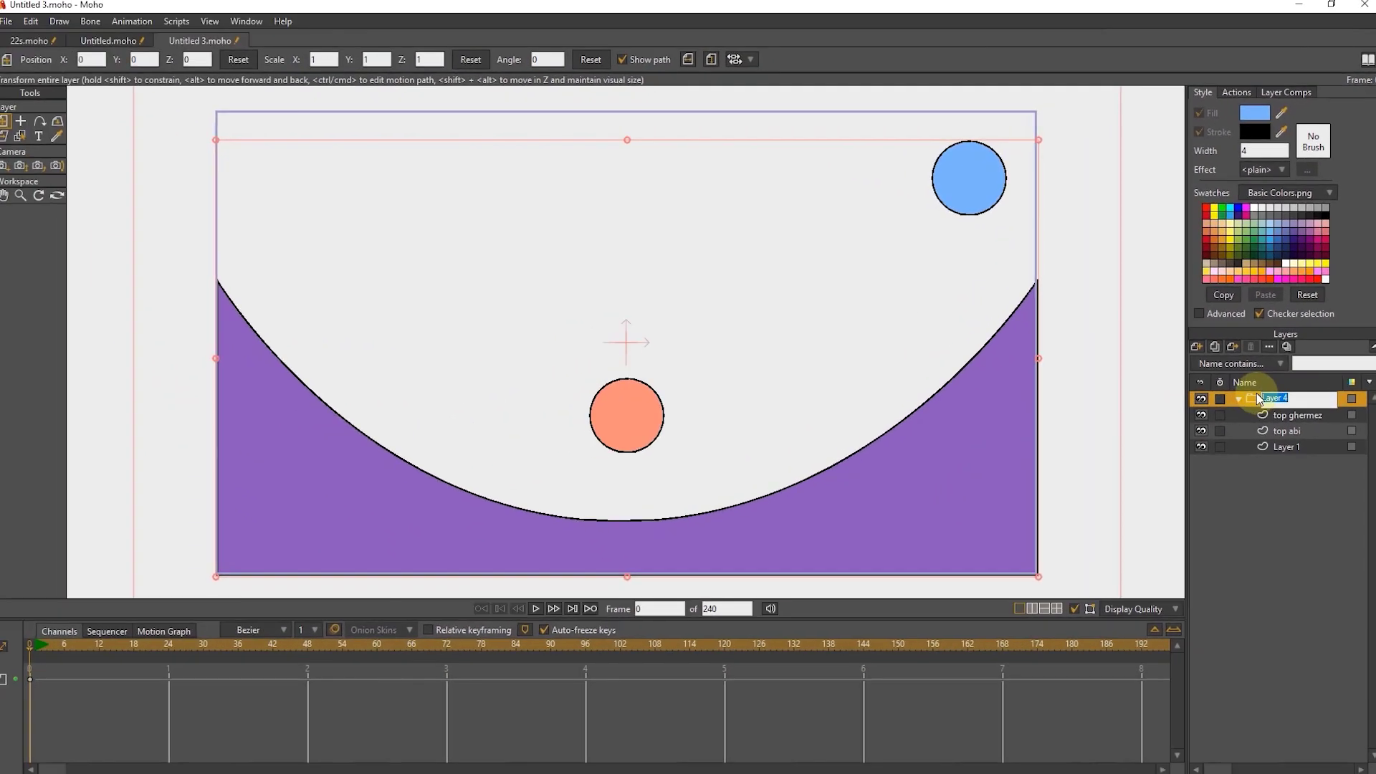
key("Return")
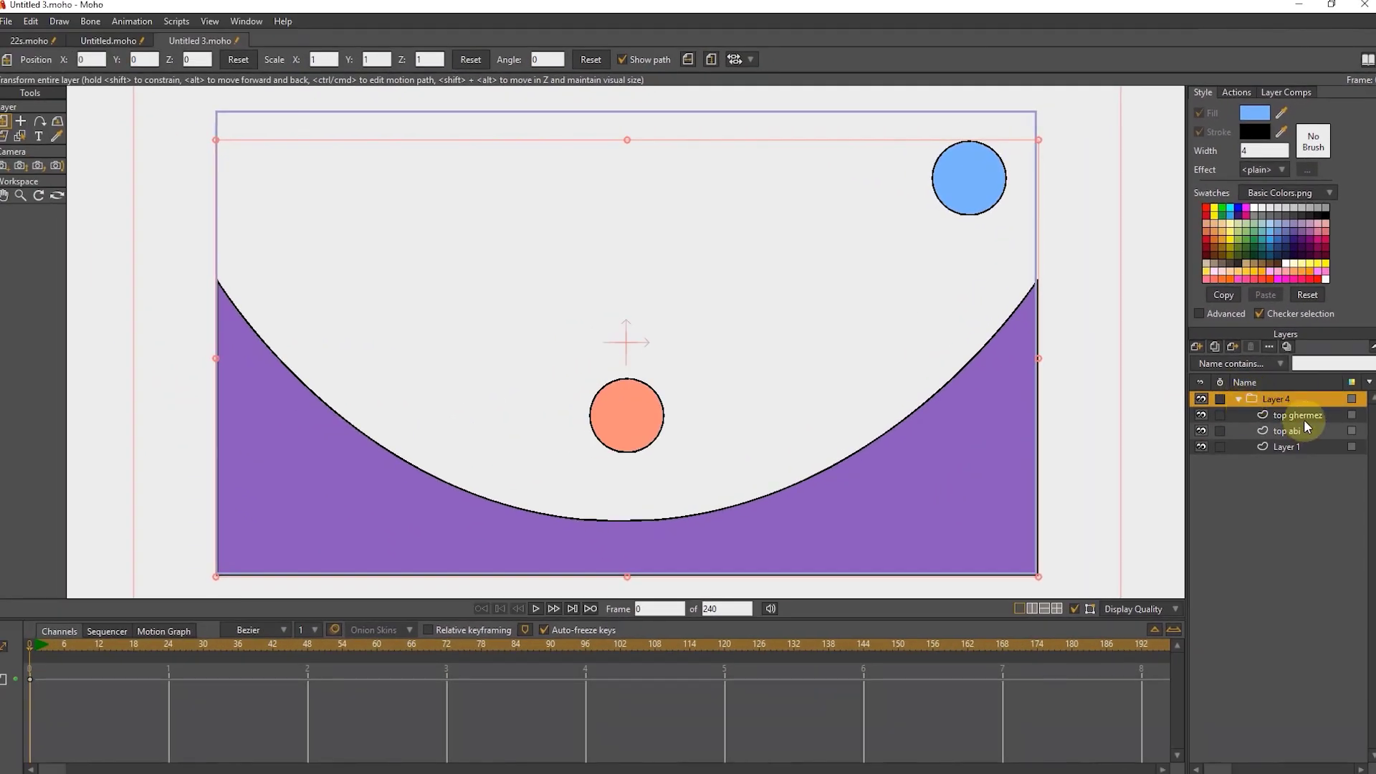
- Lower the salmon top ghermez ball onto the bowl's bottom
left_click(1294, 415)
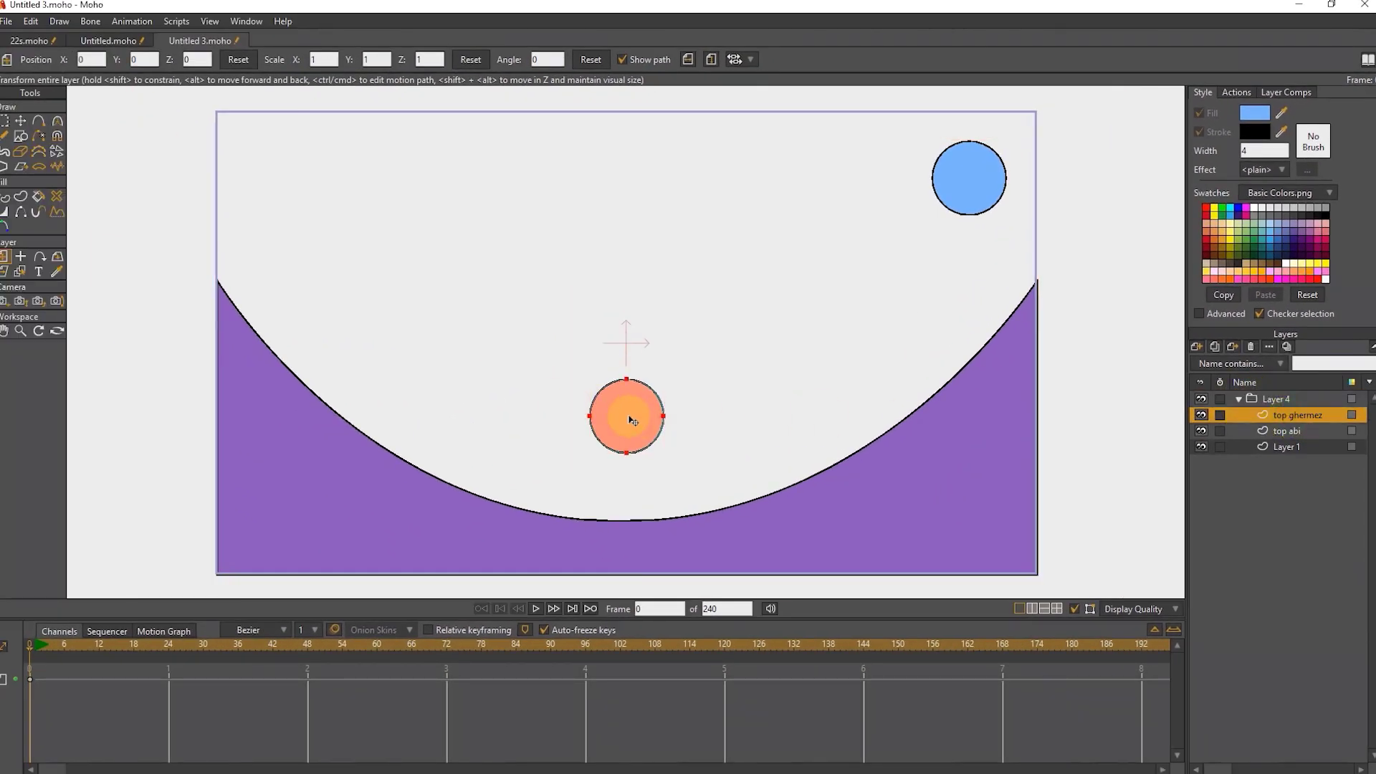
left_click_drag(633, 424, 627, 489)
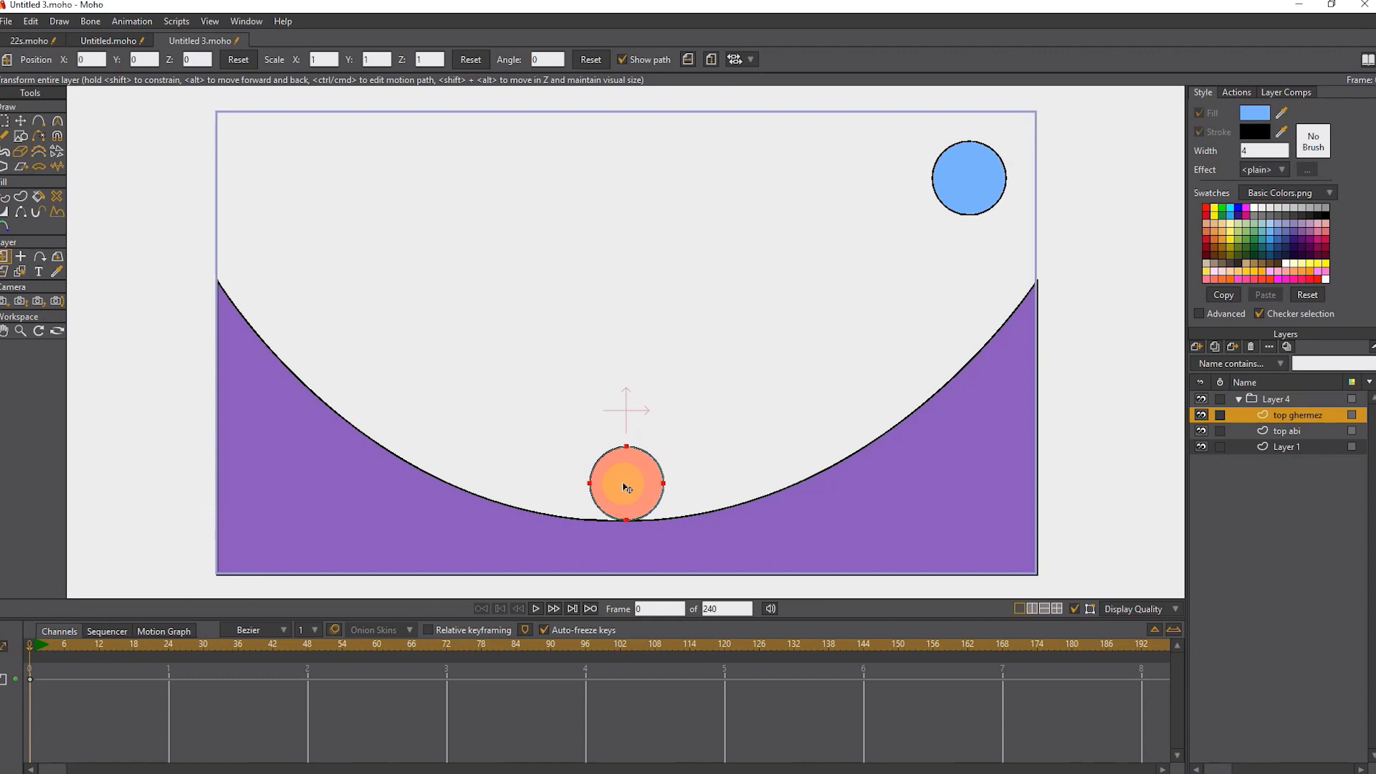
left_click(603, 496)
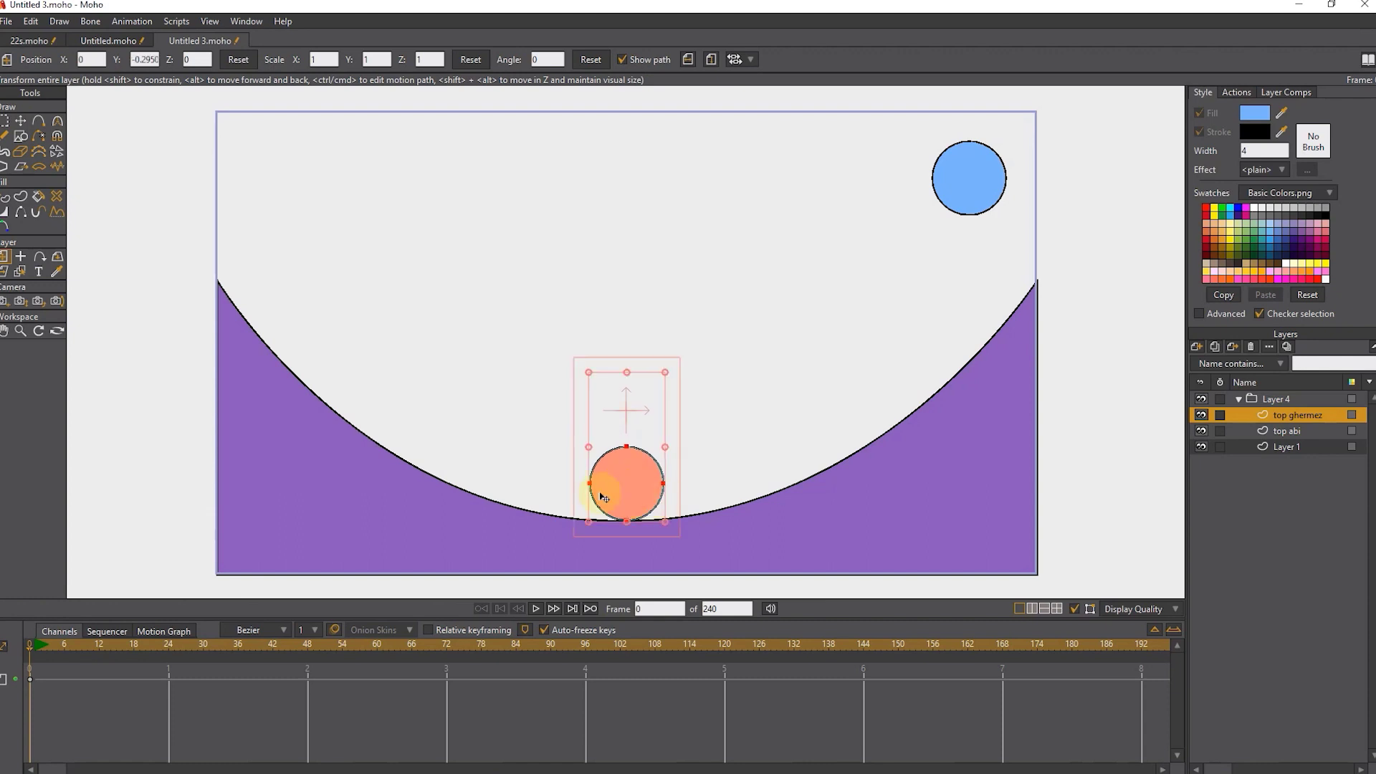
- Tick Enable physics in Layer 4's settings, keeping gravity direction 270 and magnitude 10
double_click(1268, 397)
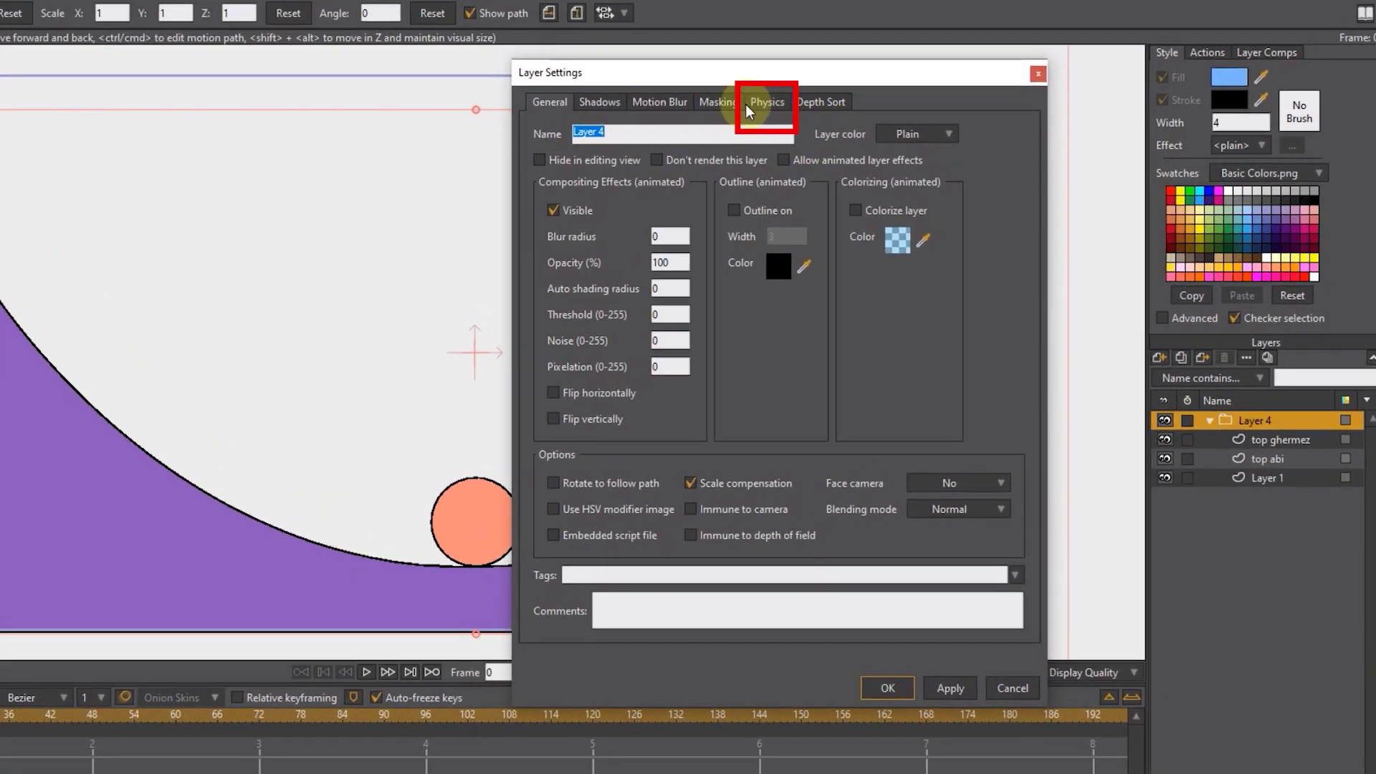
left_click(768, 102)
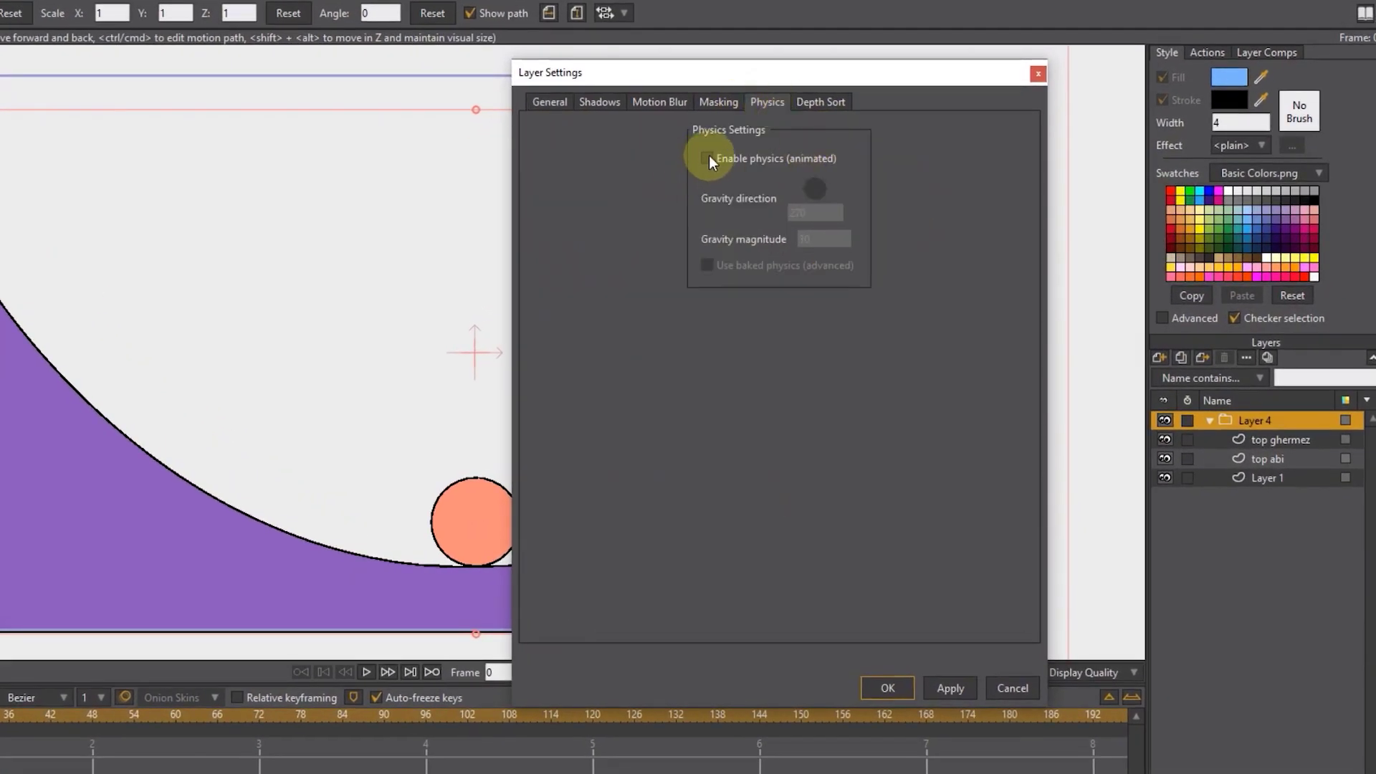
left_click(707, 158)
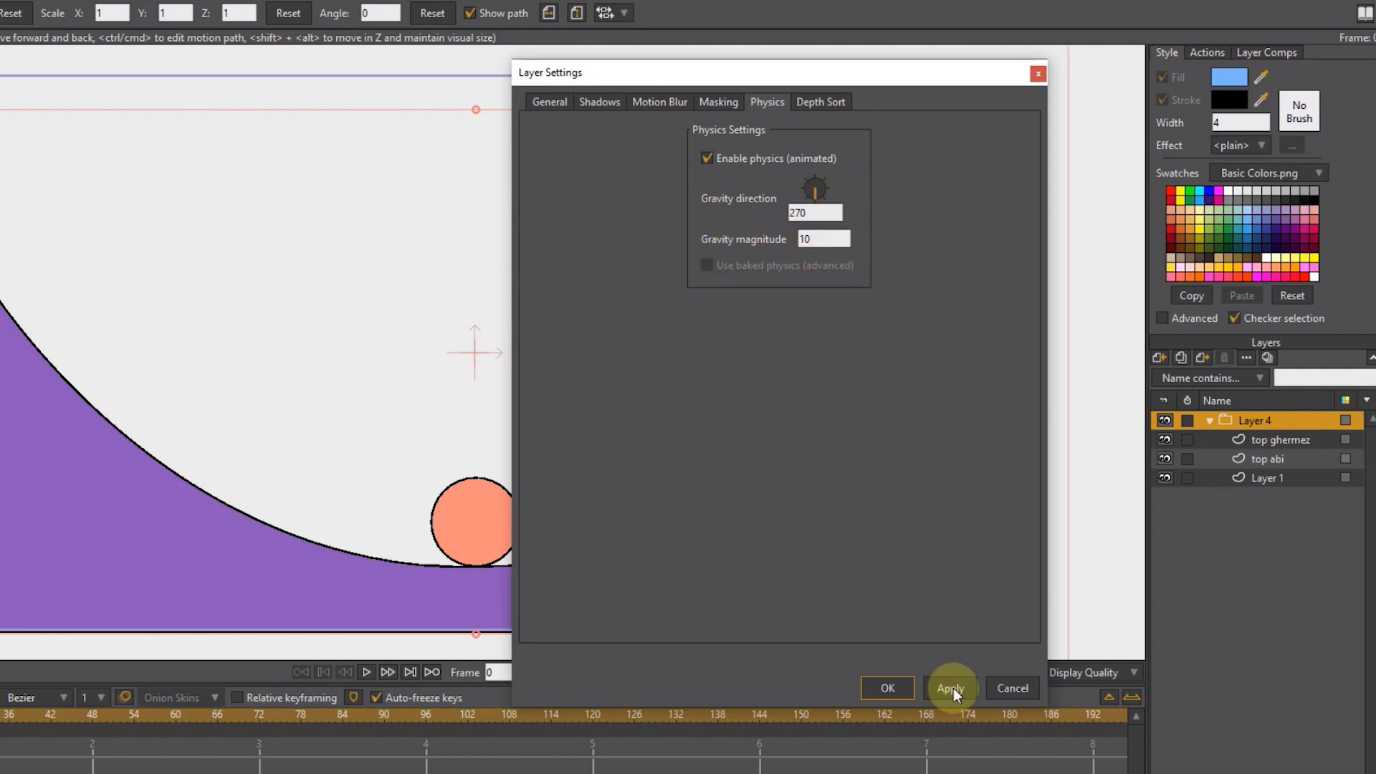
left_click(886, 689)
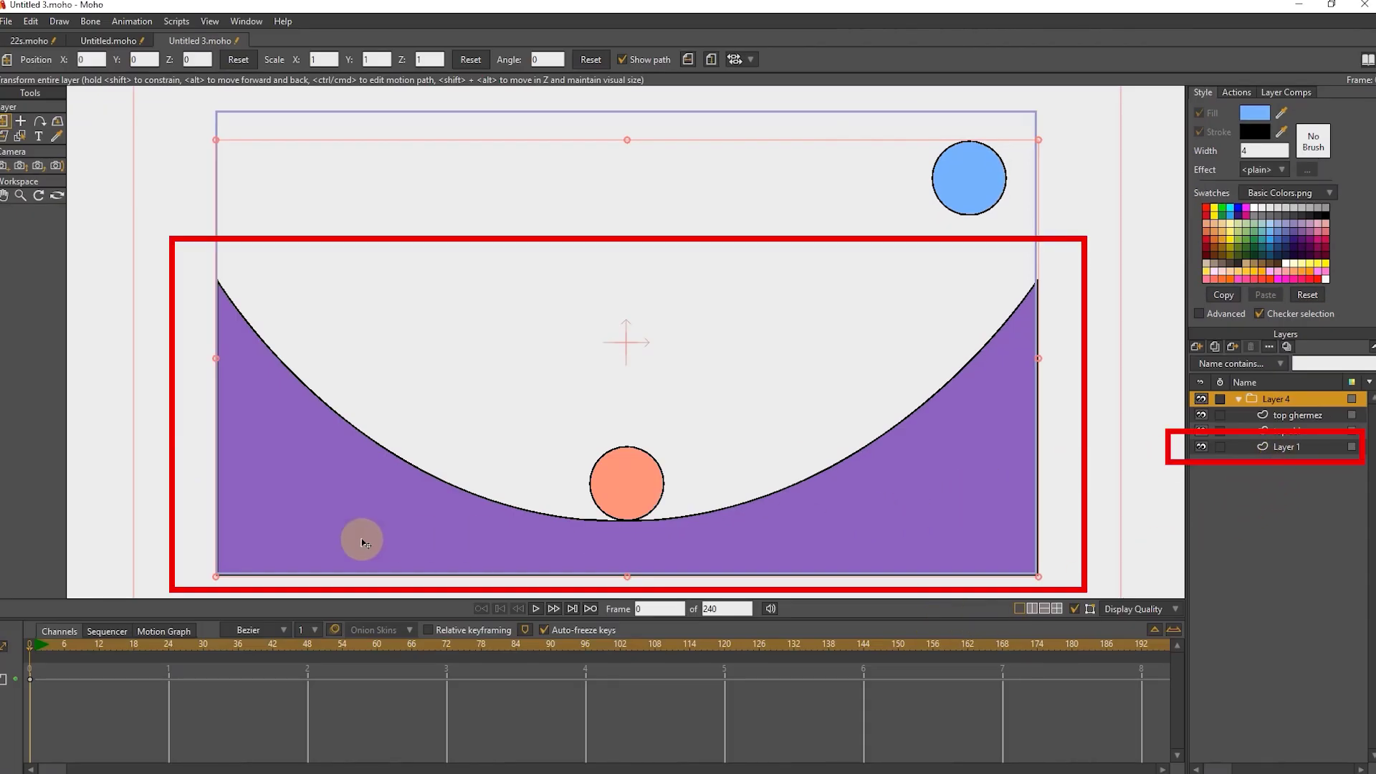
- Mark the bowl layer, Layer 1, as a non-moving physics object
left_click(1285, 446)
double_click(1286, 446)
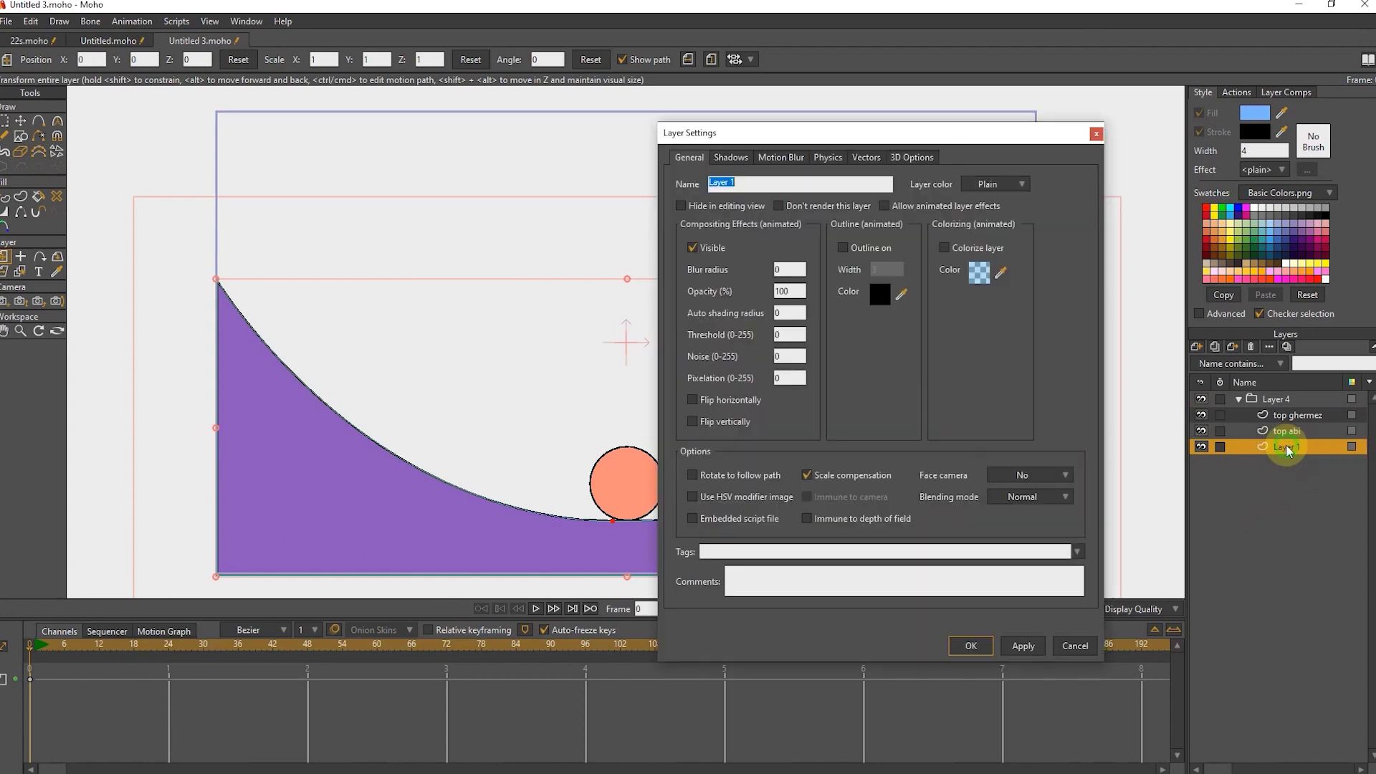
left_click_drag(862, 136, 856, 150)
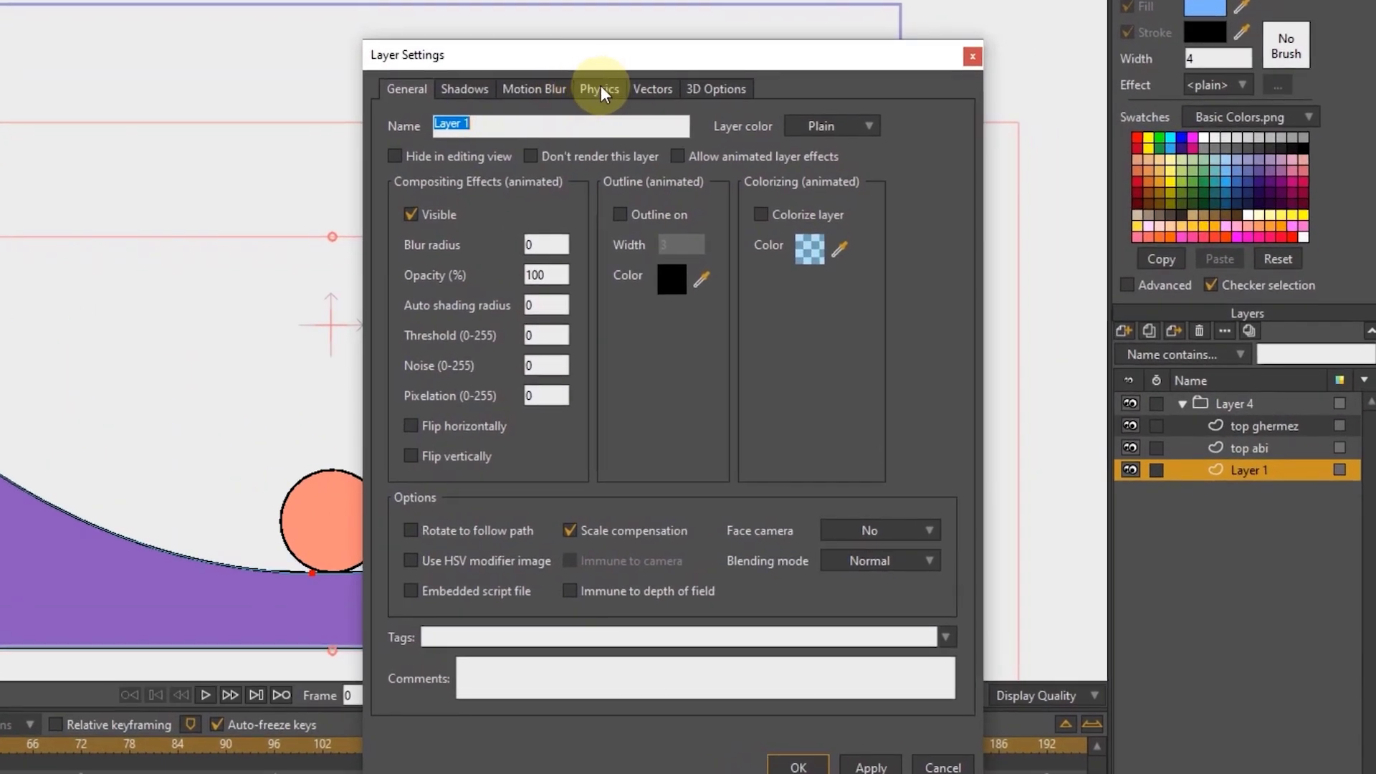
left_click(601, 91)
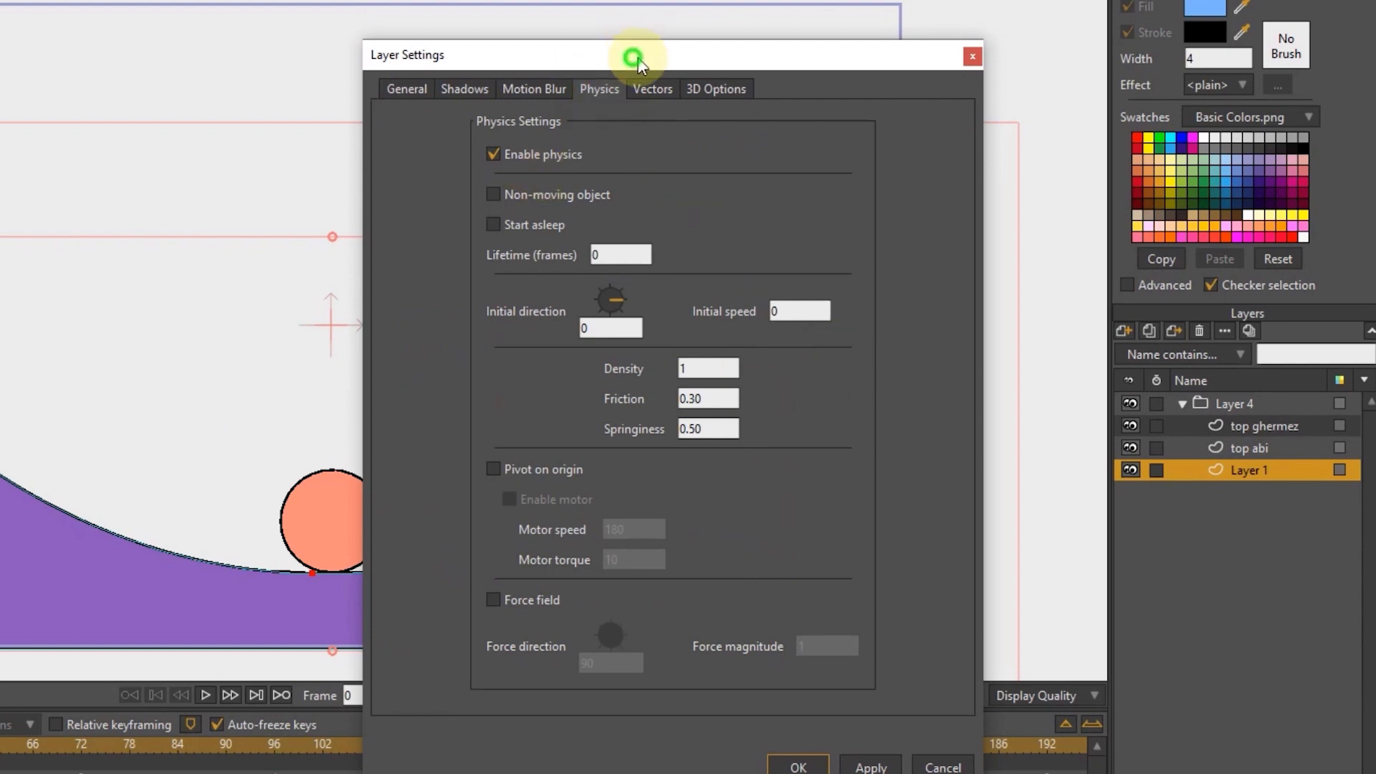
left_click_drag(636, 55, 720, 8)
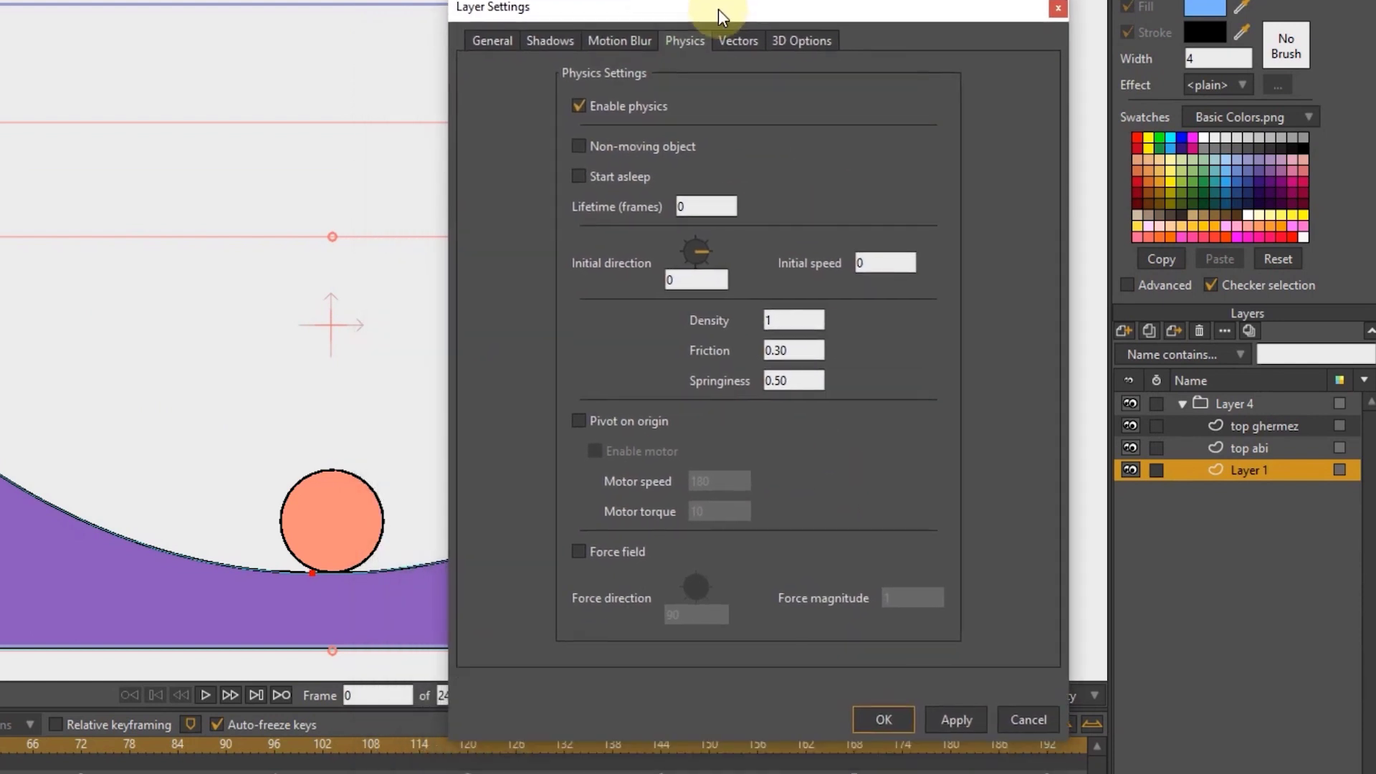
left_click(581, 147)
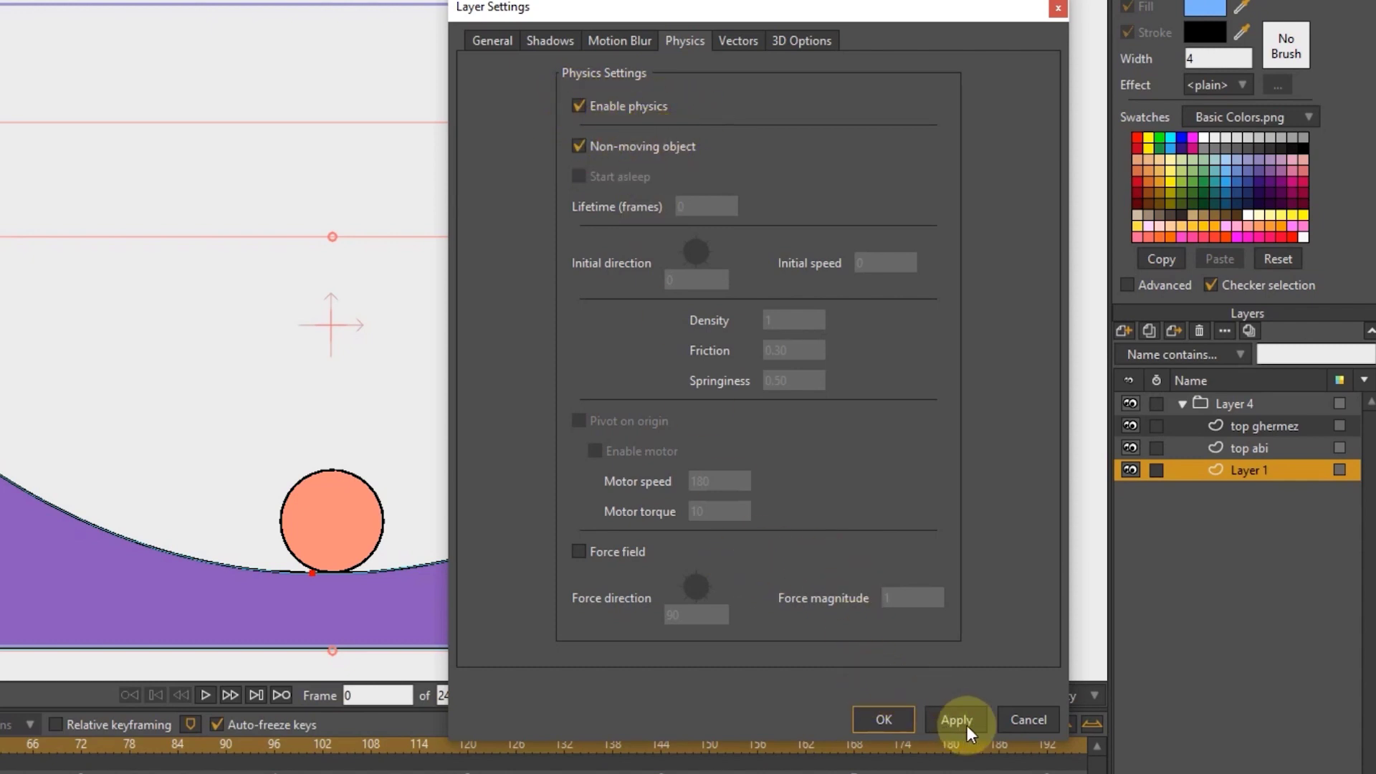
left_click(886, 720)
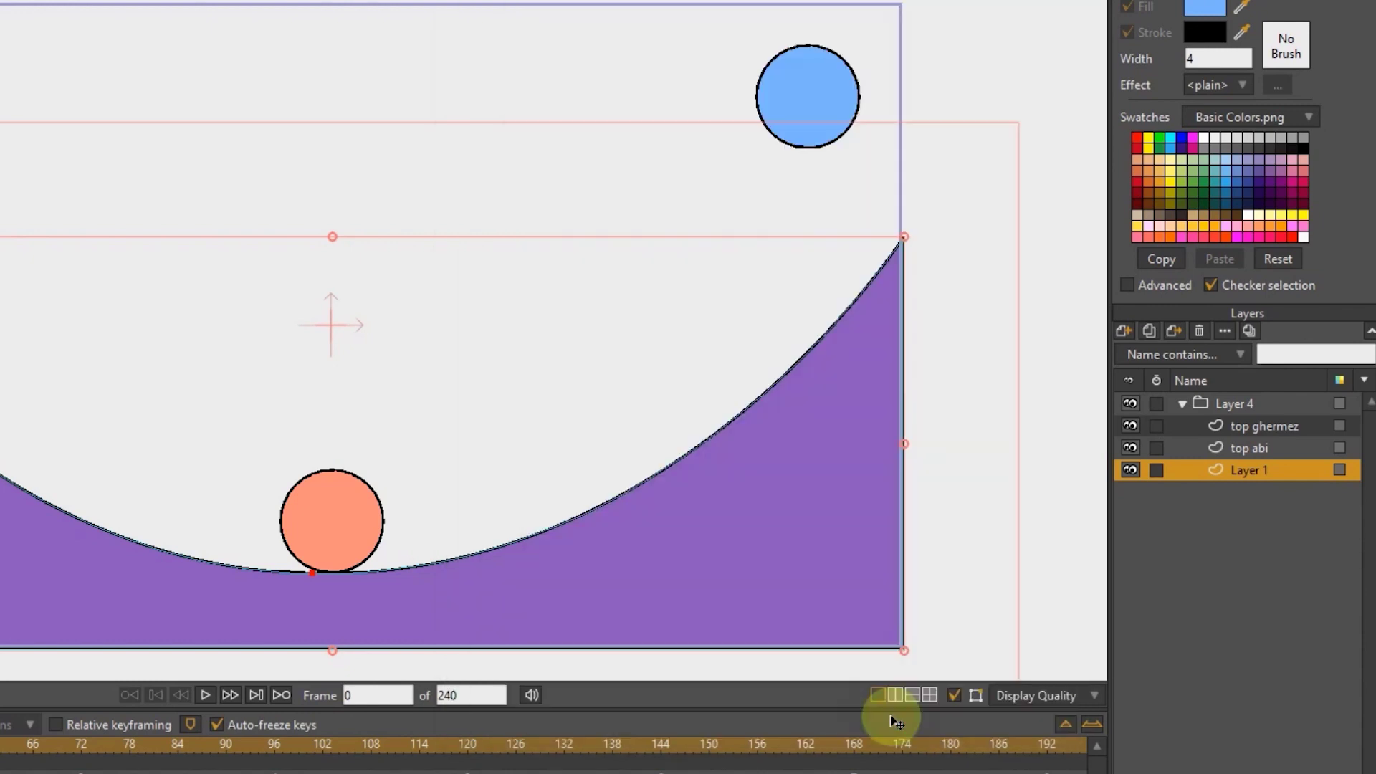
left_click(1231, 446)
double_click(1232, 446)
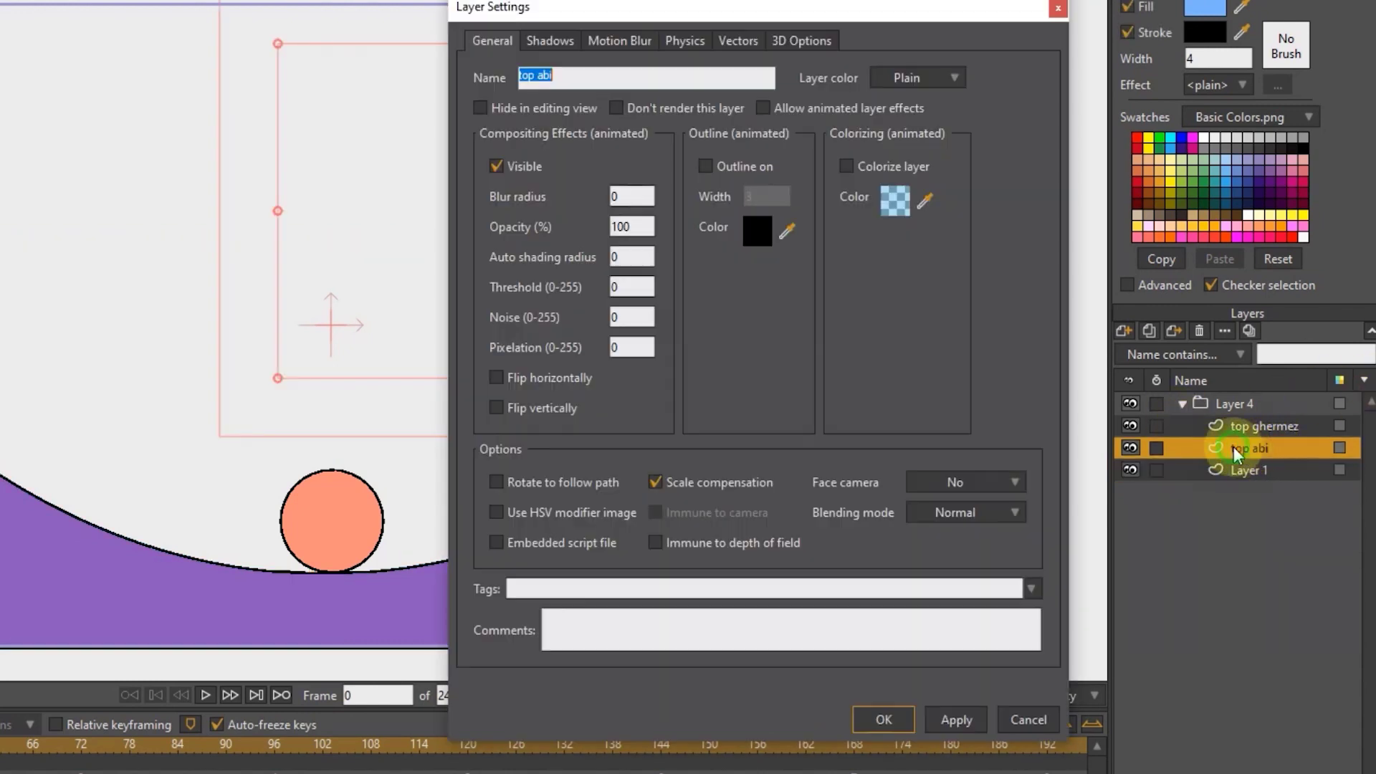
left_click(672, 38)
left_click_drag(694, 15, 677, 18)
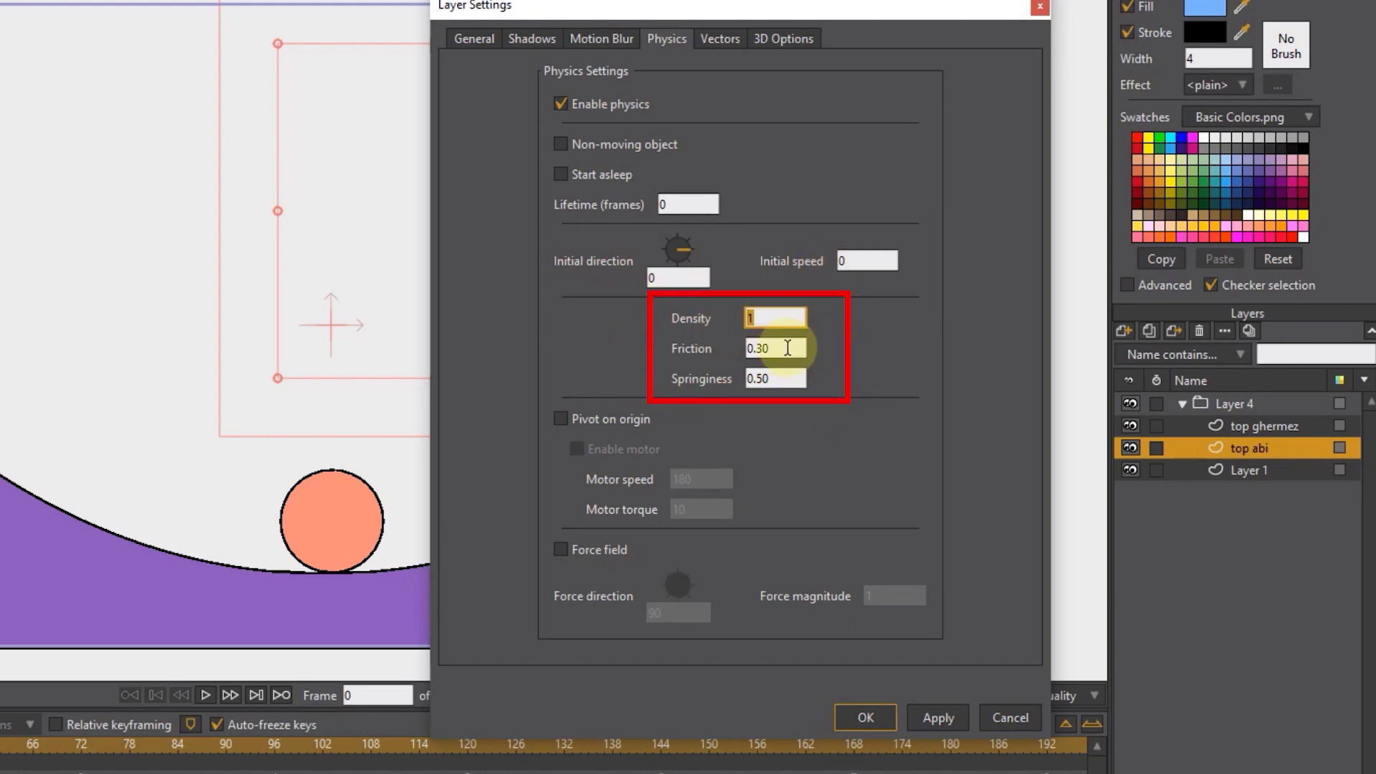
left_click_drag(776, 348, 713, 347)
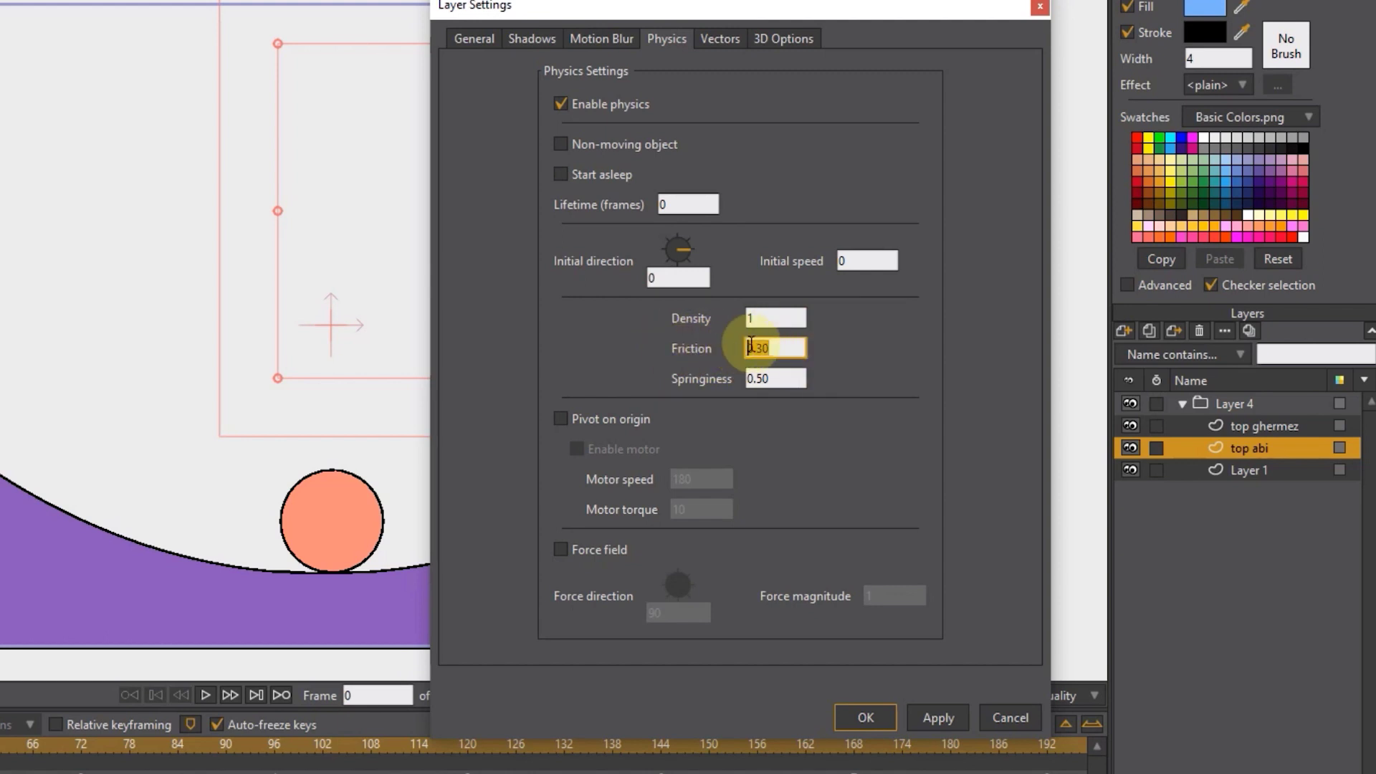
left_click(778, 349)
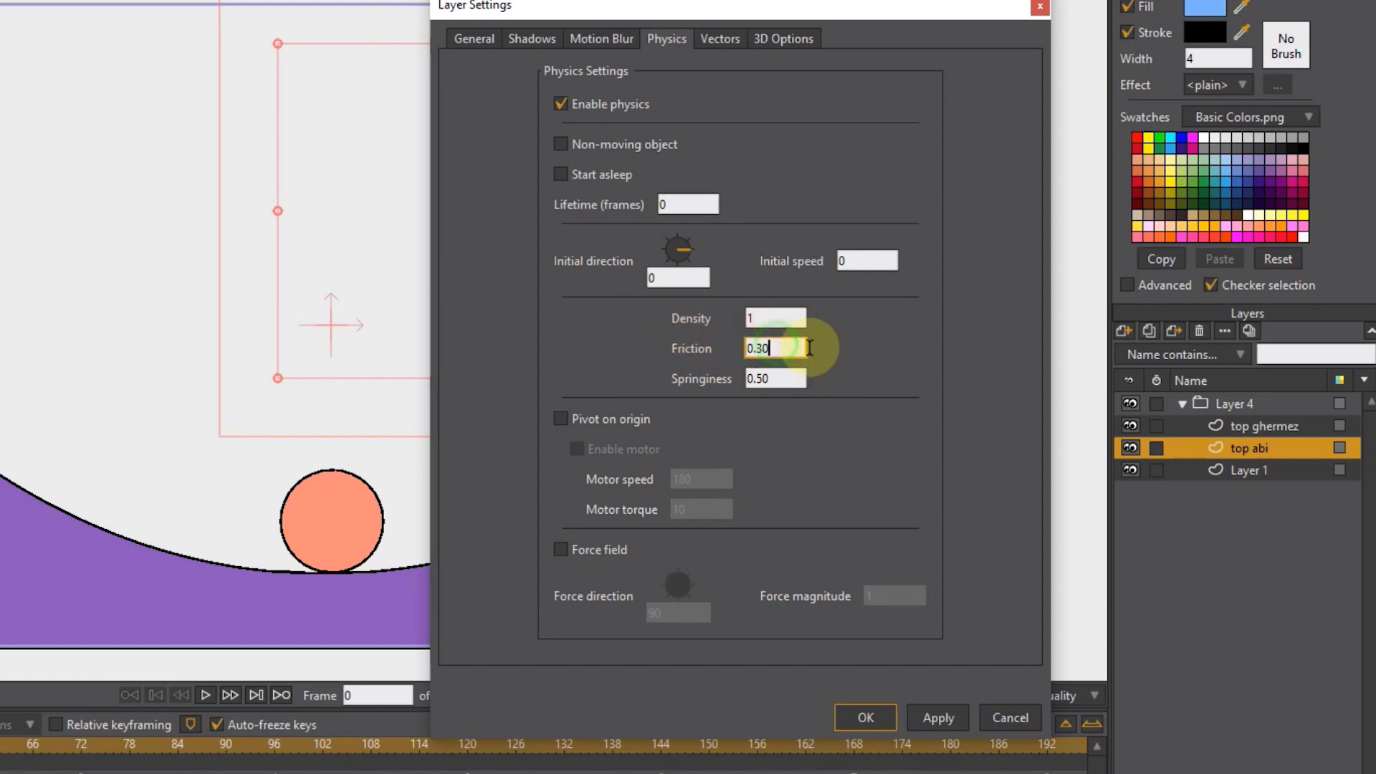
double_click(788, 377)
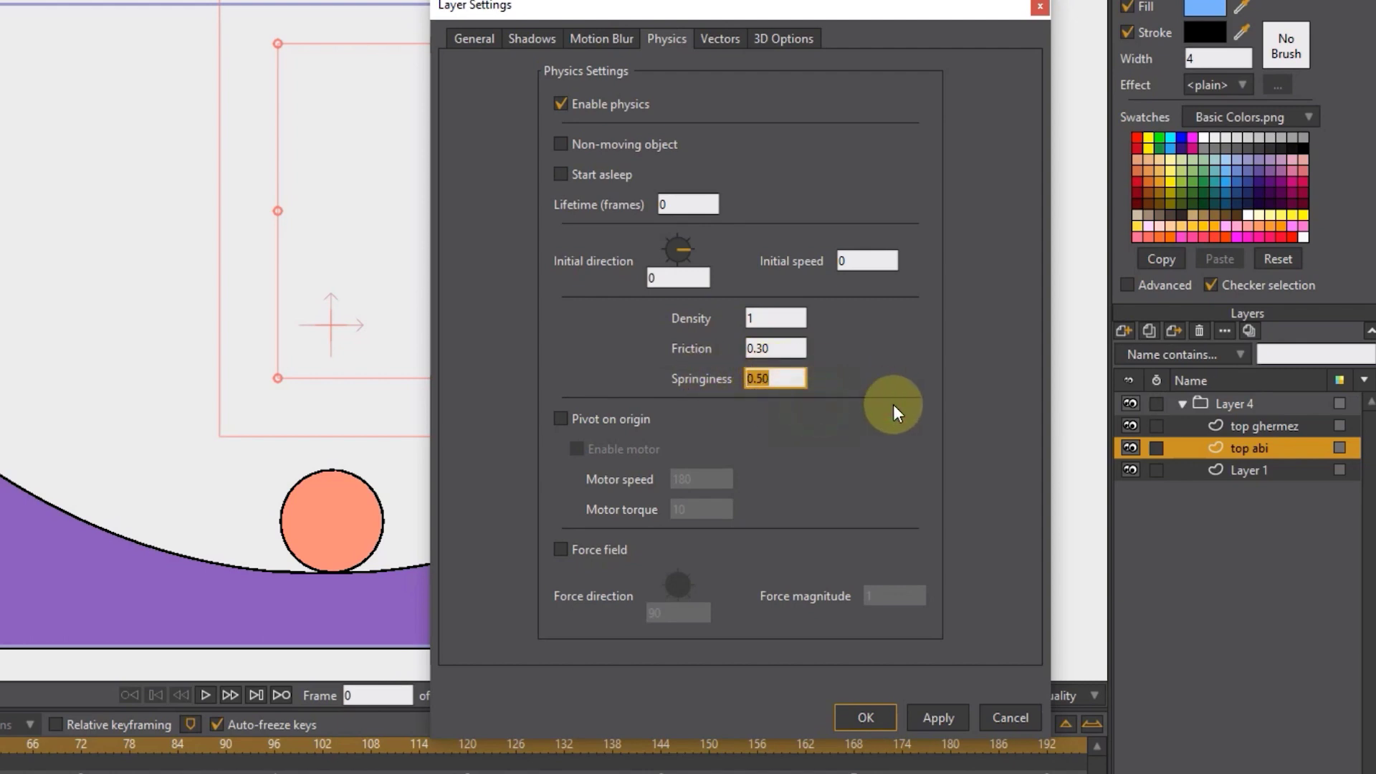
left_click(747, 371)
left_click_drag(729, 10, 769, 0)
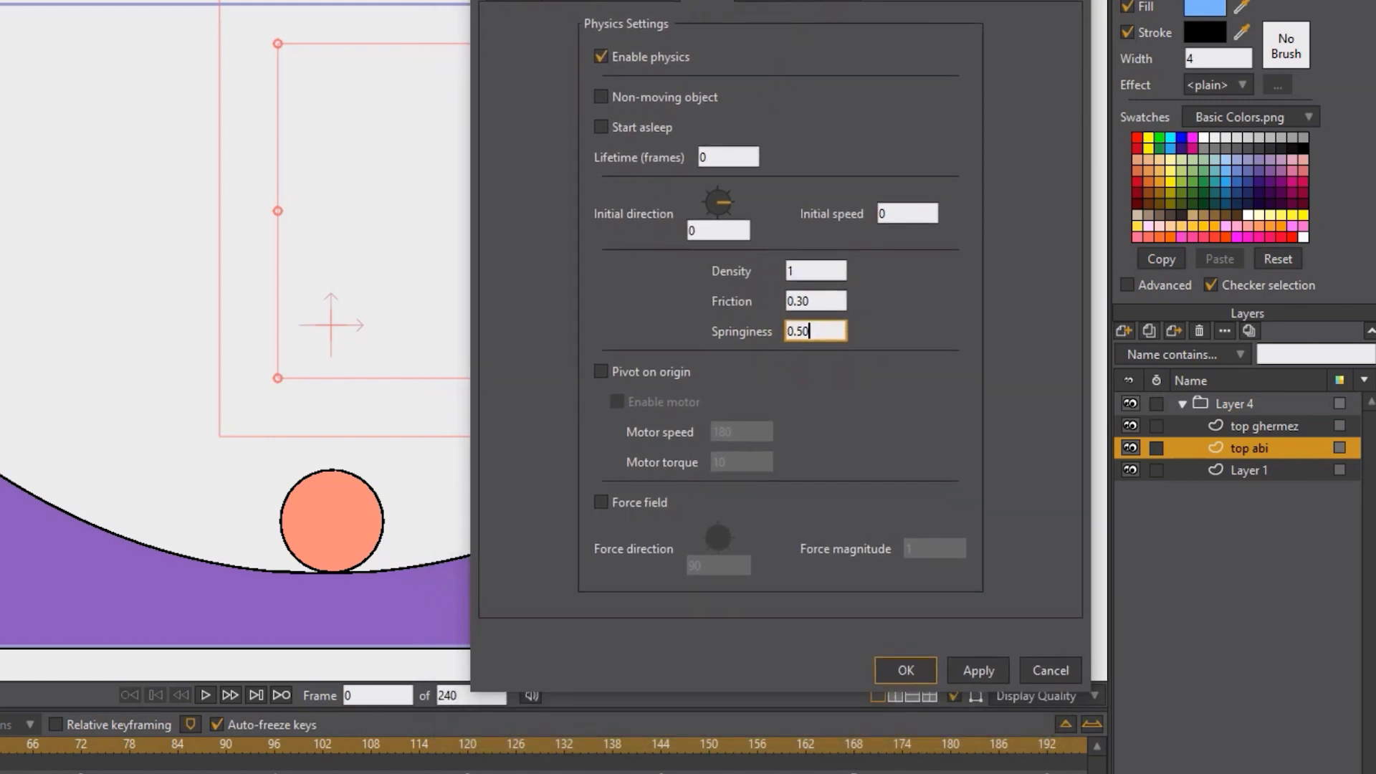
left_click(907, 670)
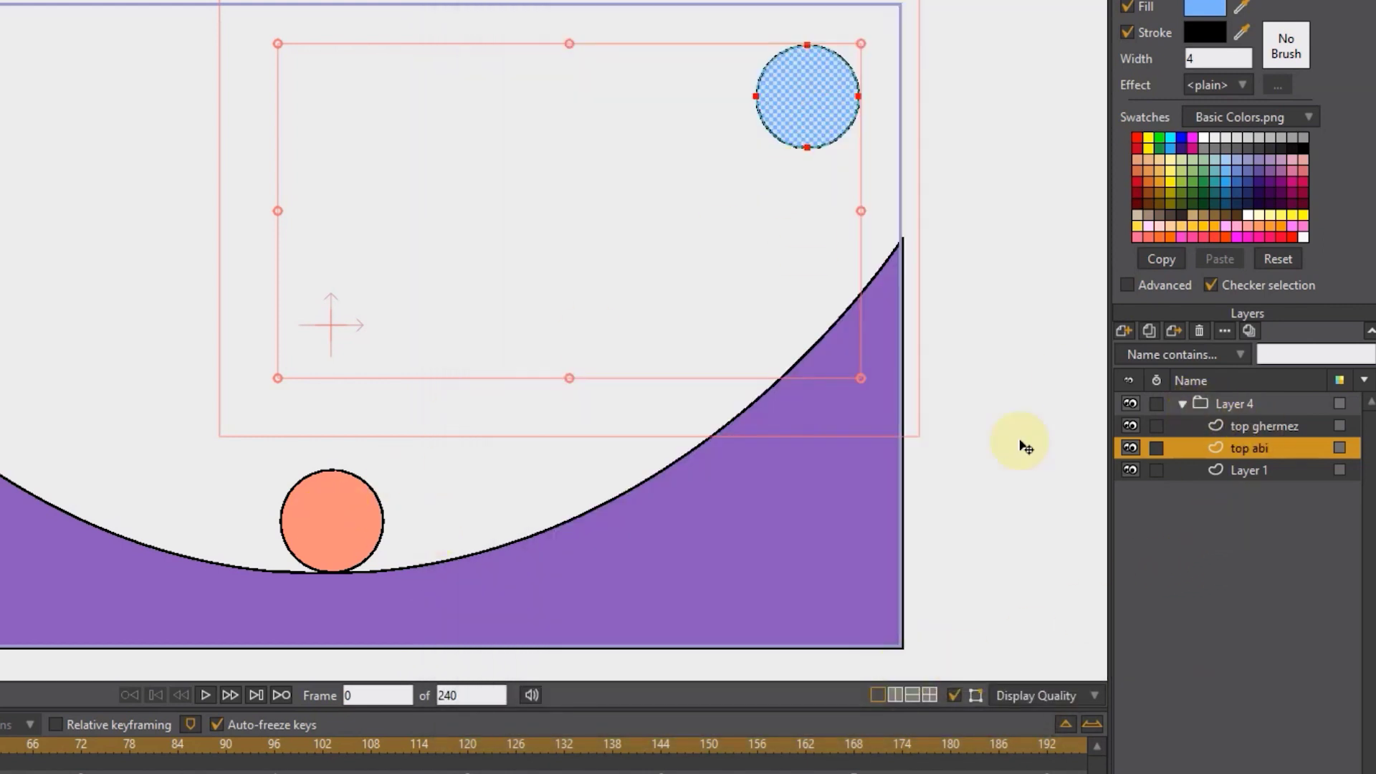
- Tick Start asleep in the top ghermez layer's physics settings and confirm
left_click(1241, 424)
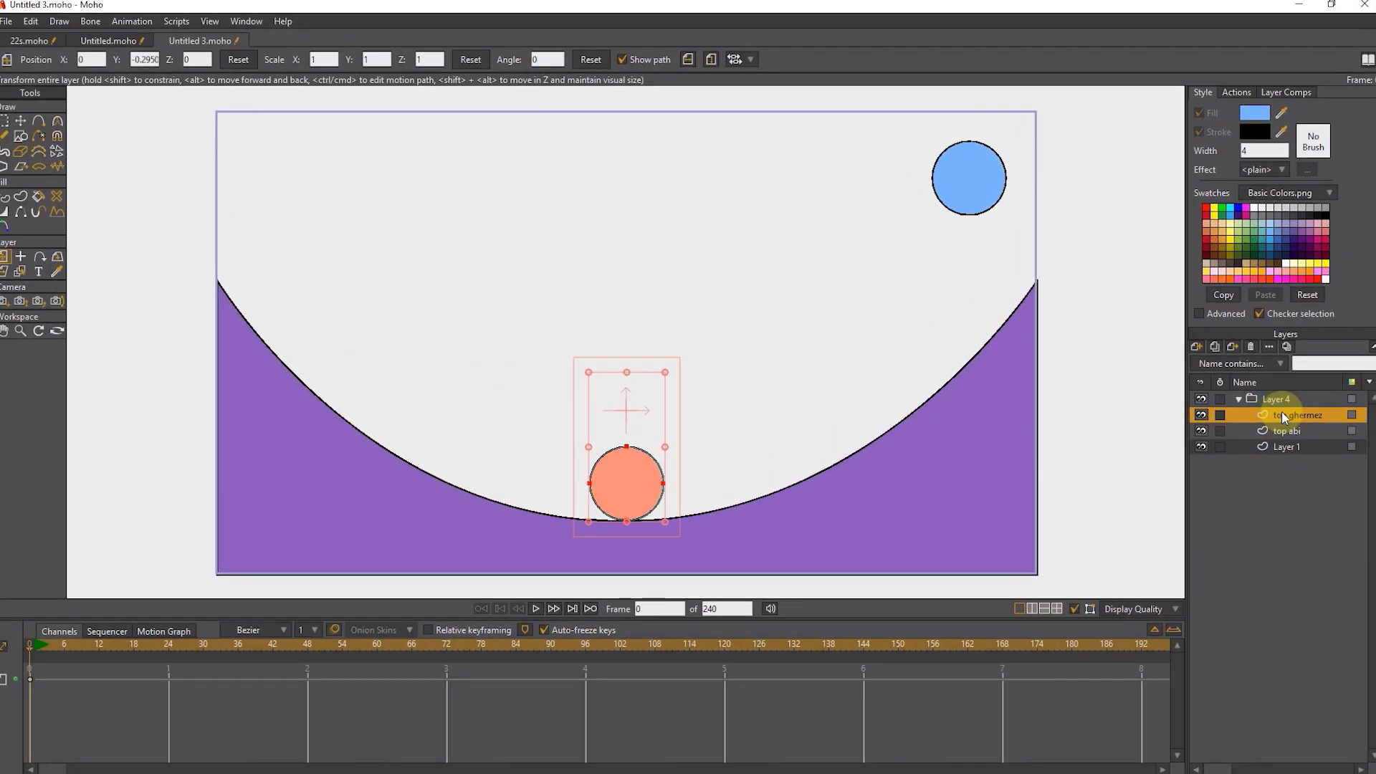
double_click(1282, 413)
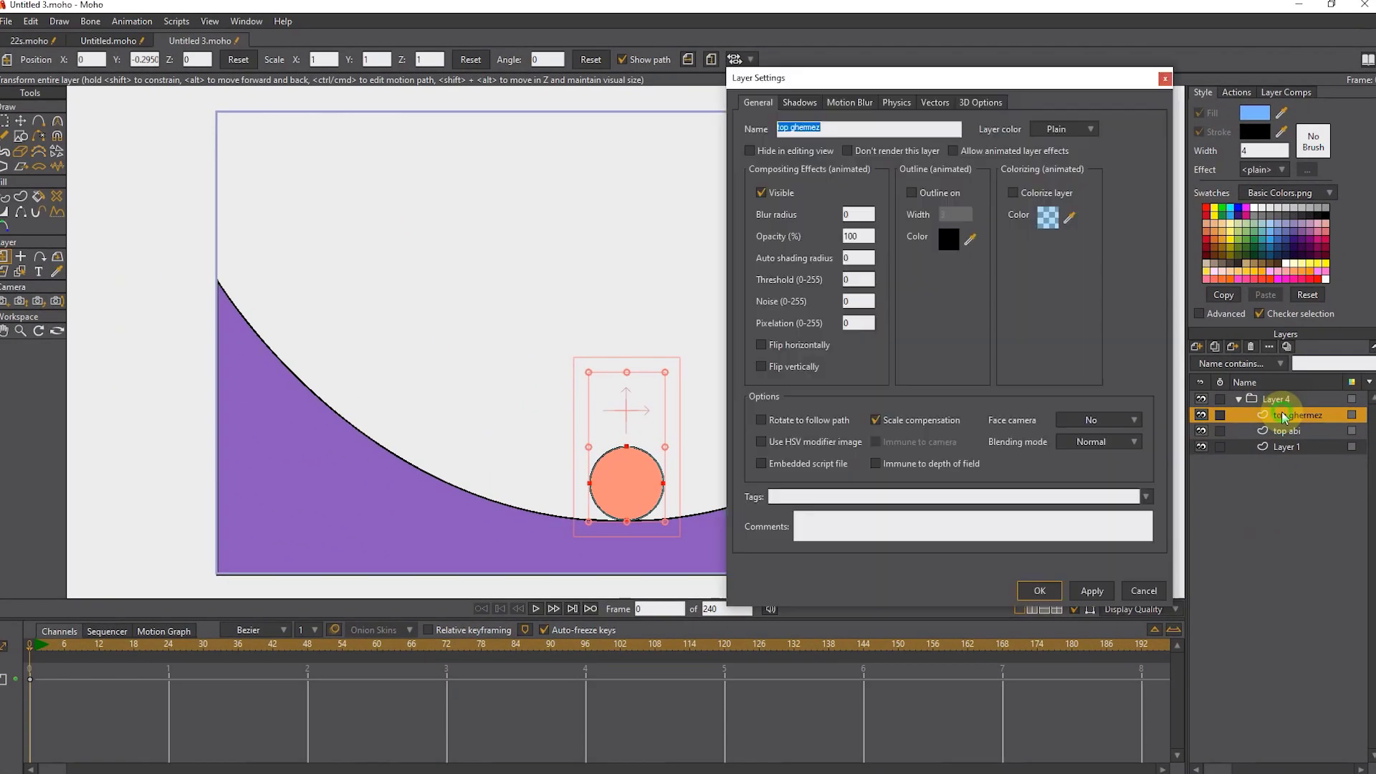
left_click(896, 102)
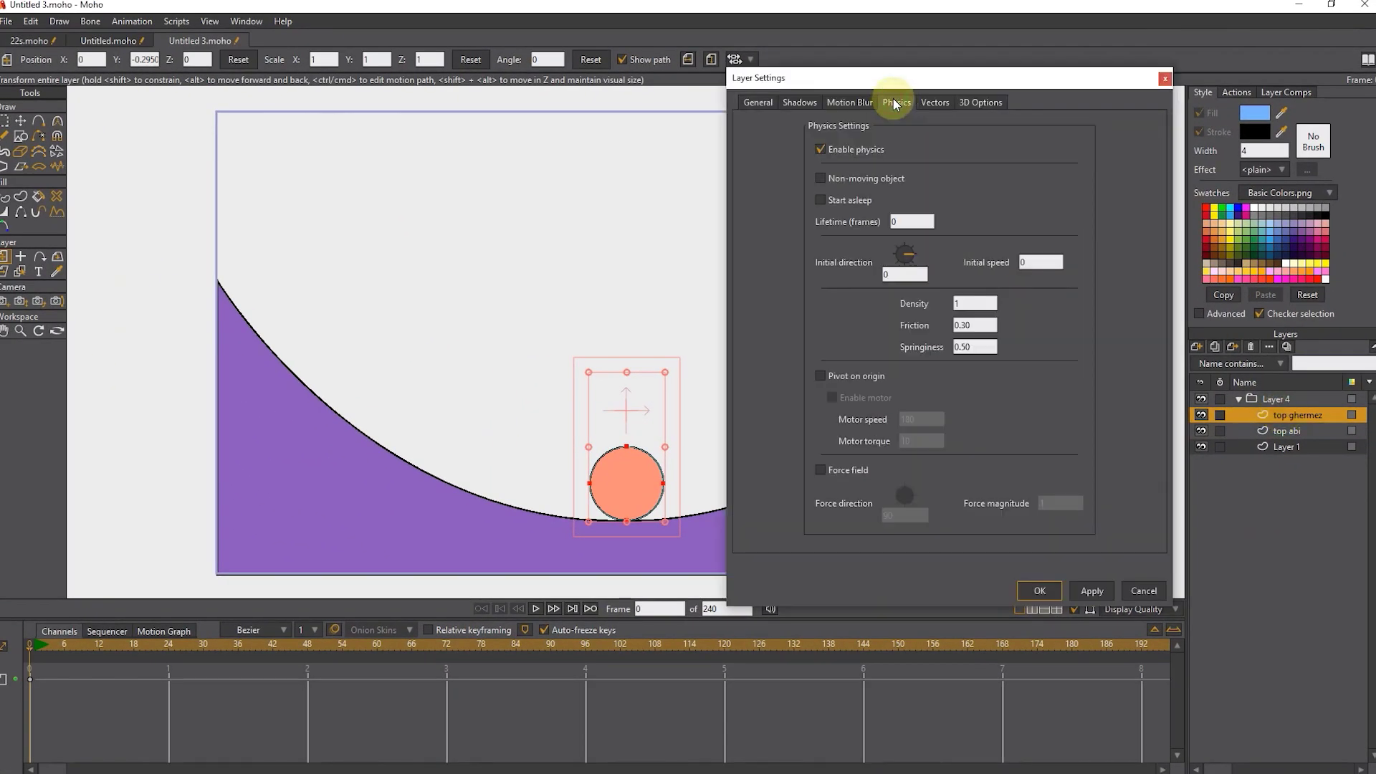
left_click(821, 200)
left_click_drag(906, 79, 1177, 56)
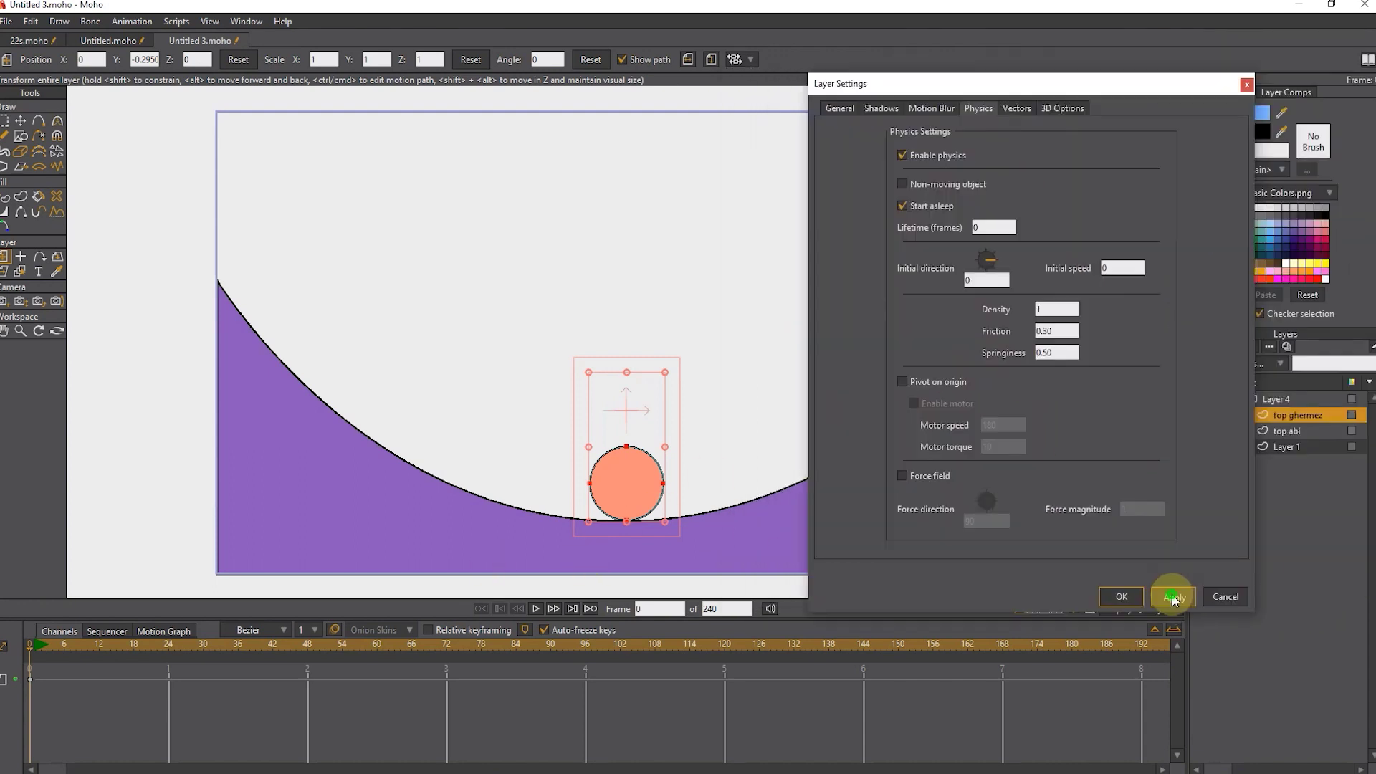
left_click(1121, 596)
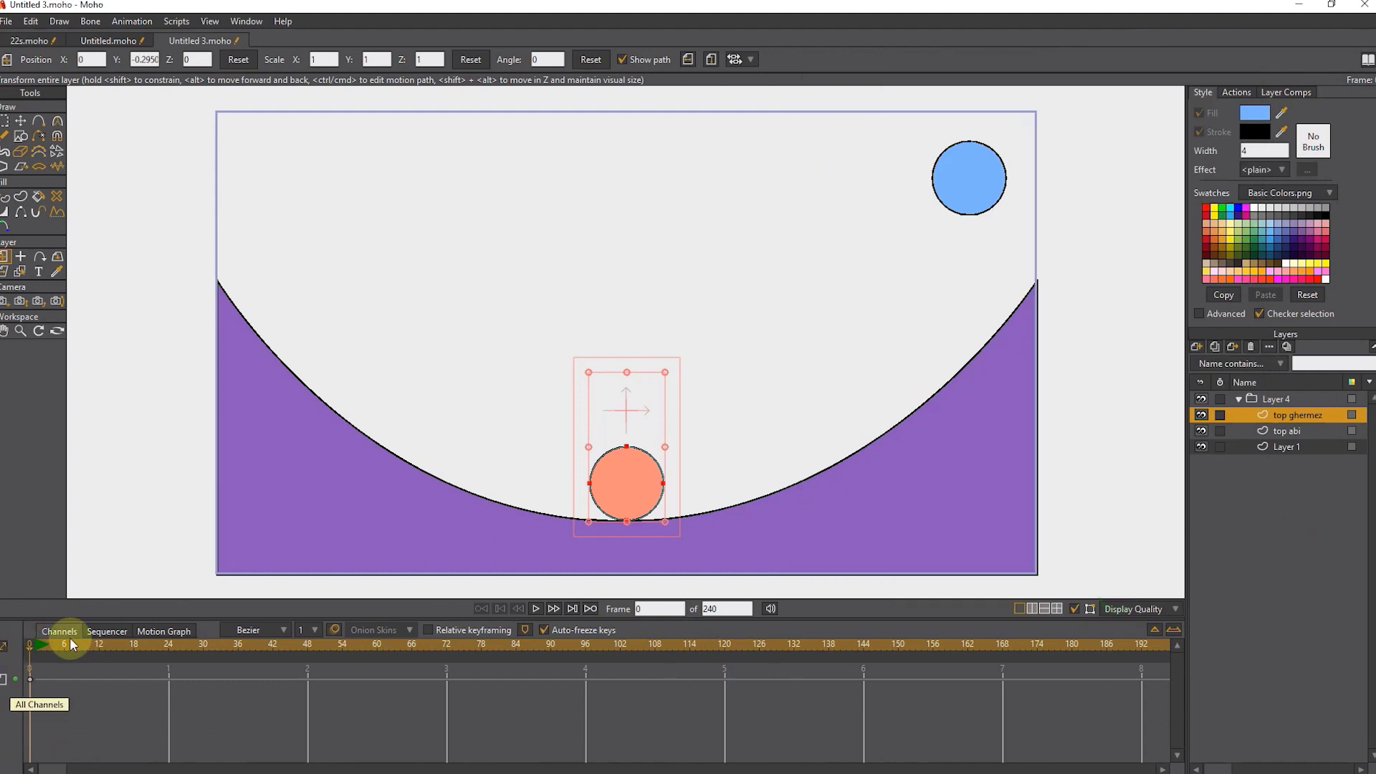
left_click(536, 608)
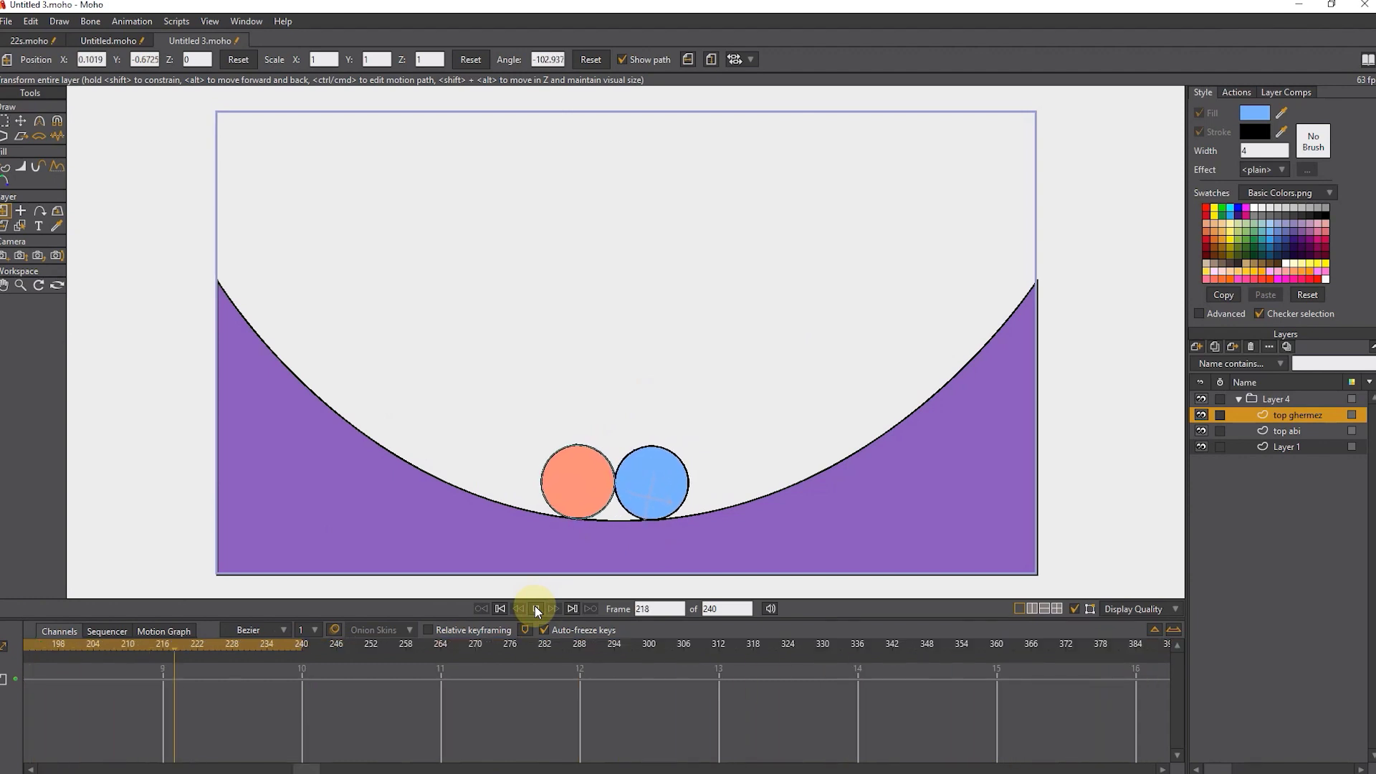
left_click(537, 608)
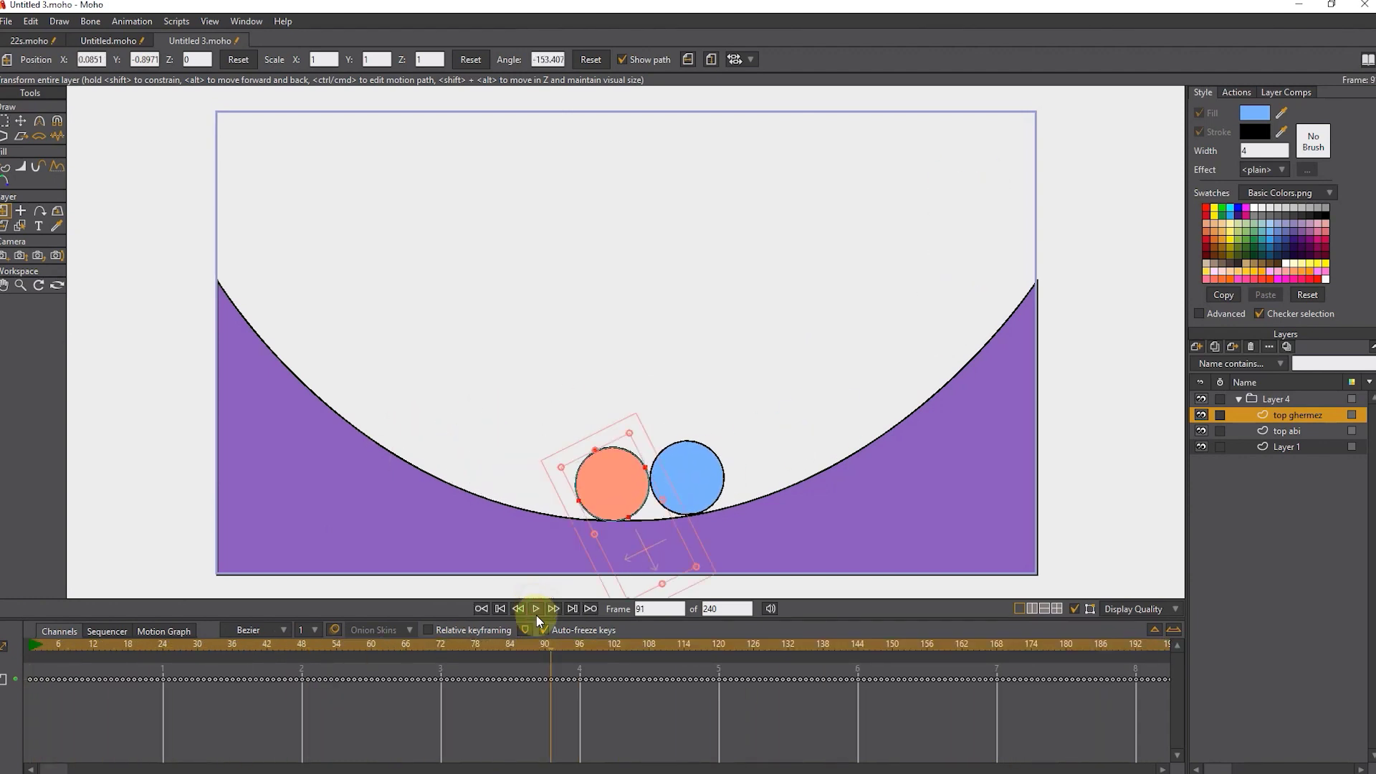
left_click_drag(544, 643, 3, 632)
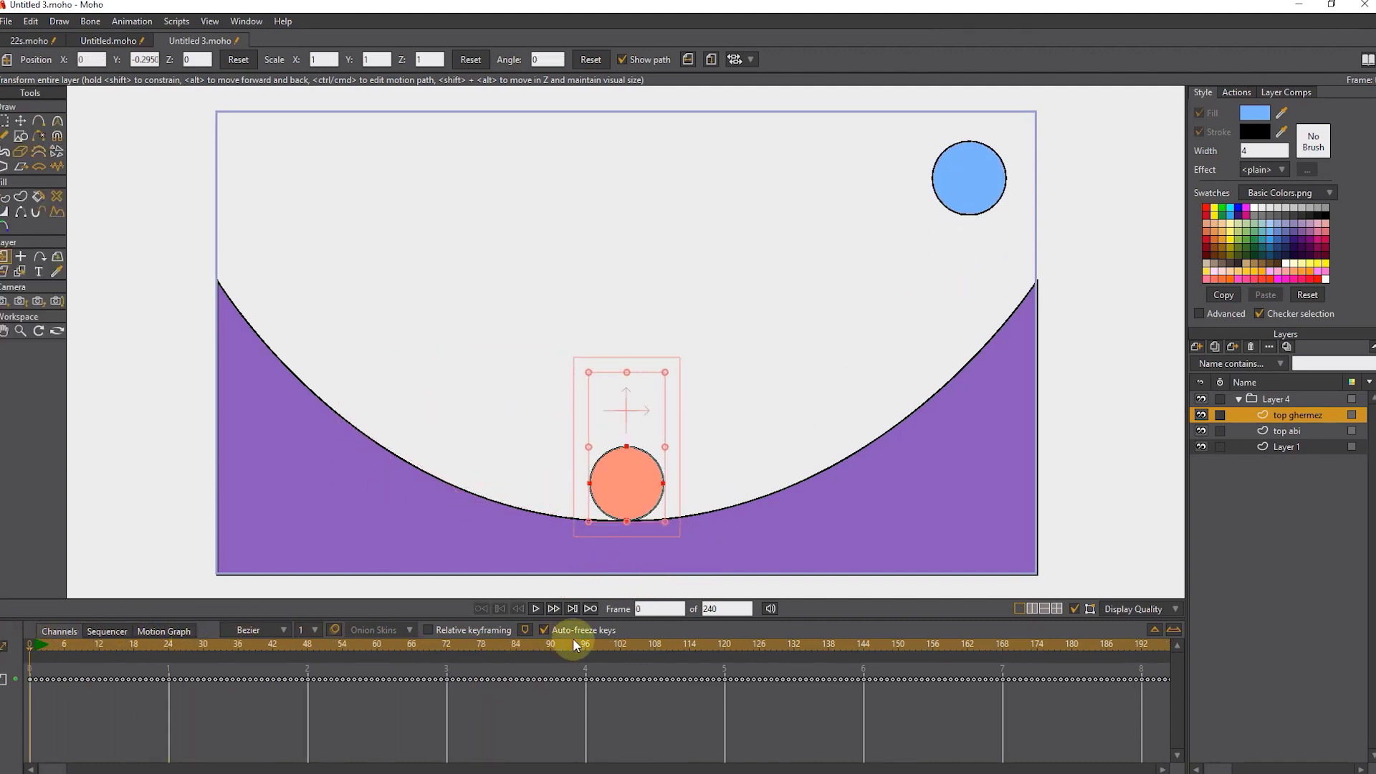
left_click(1201, 415)
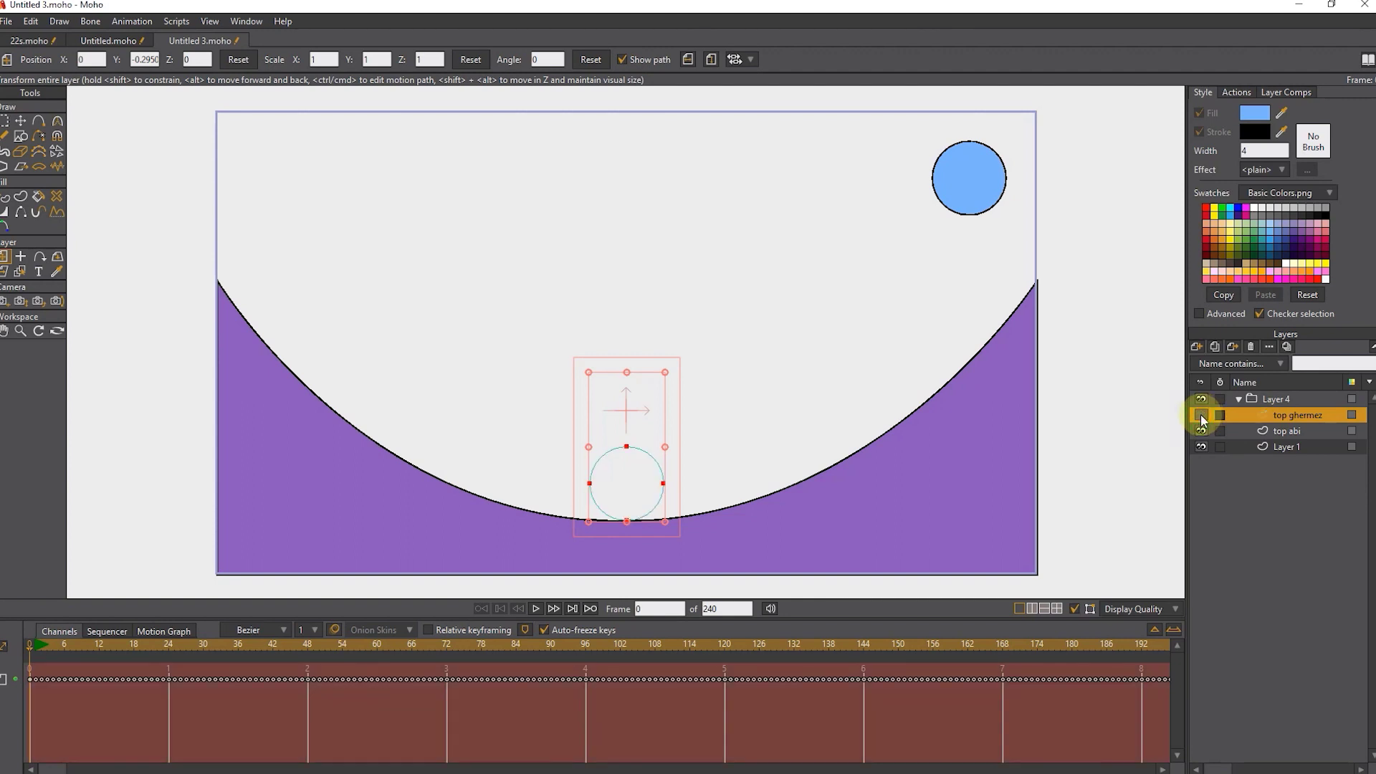
left_click(536, 608)
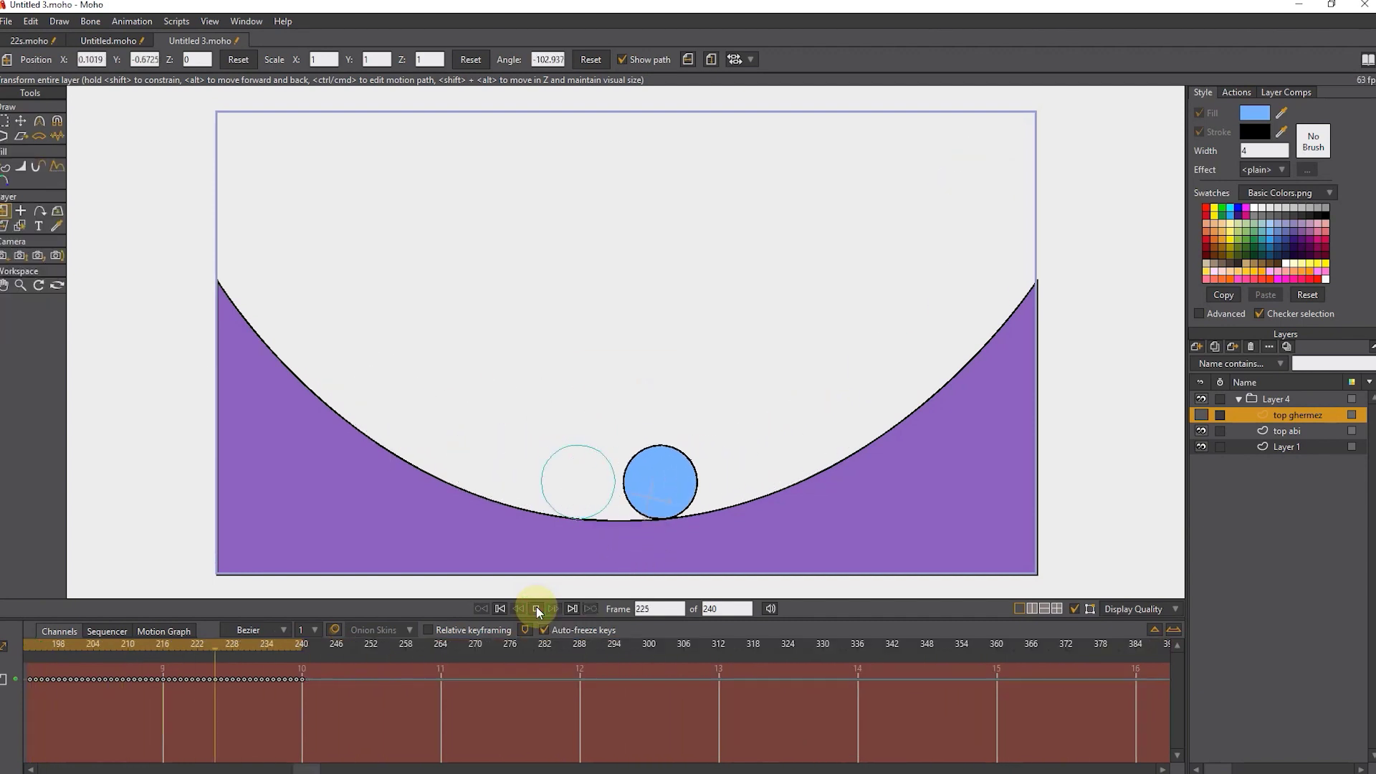
left_click(537, 608)
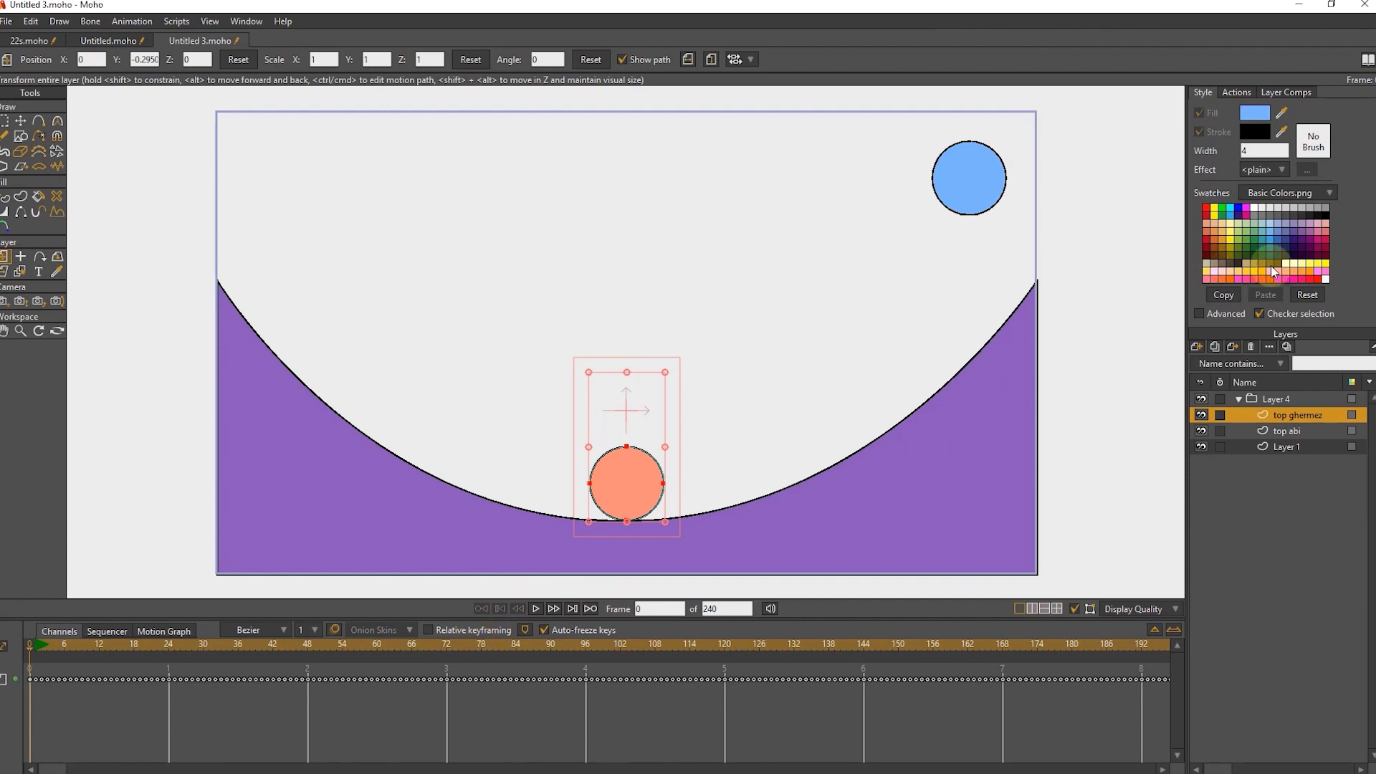
- Test-play the physics simulation twice, rewinding to frame 0 after each run
double_click(1272, 399)
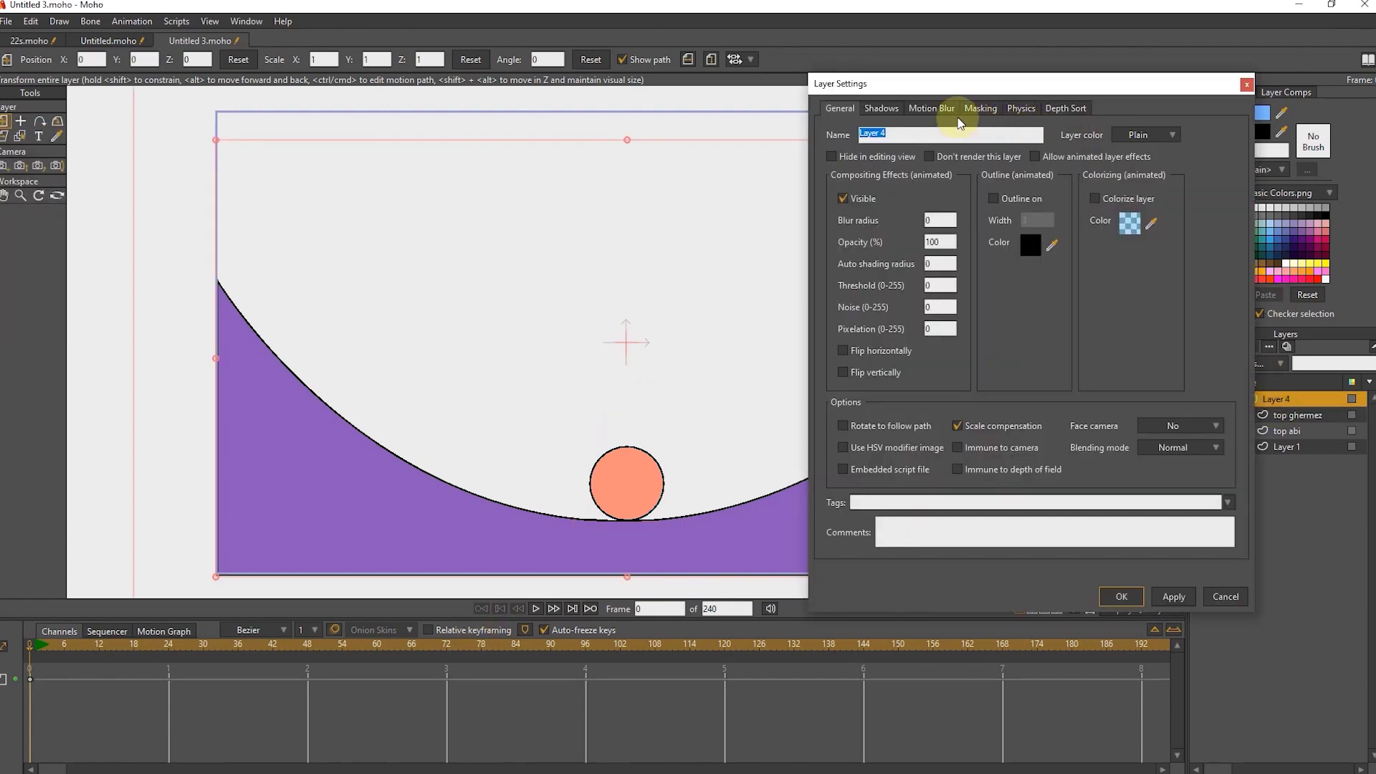
left_click(1021, 109)
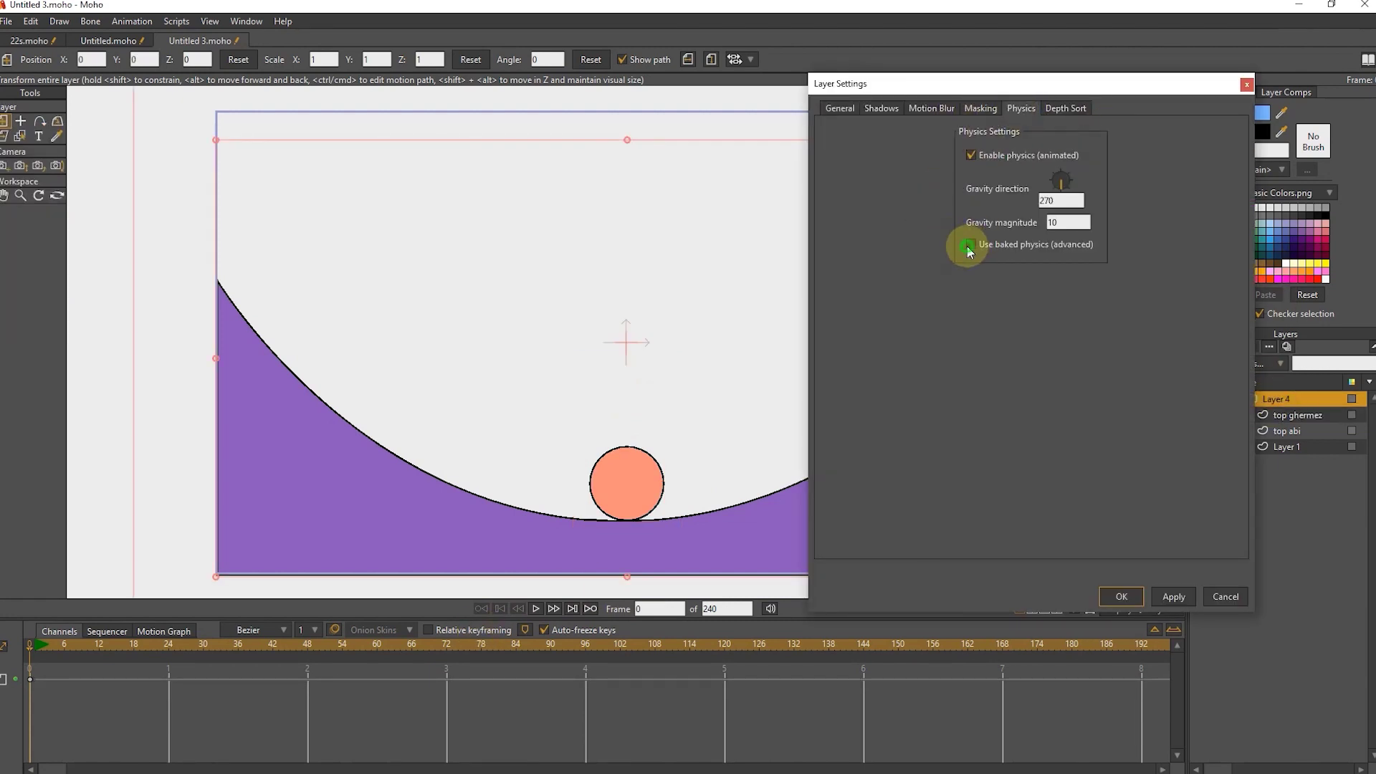
left_click(1122, 596)
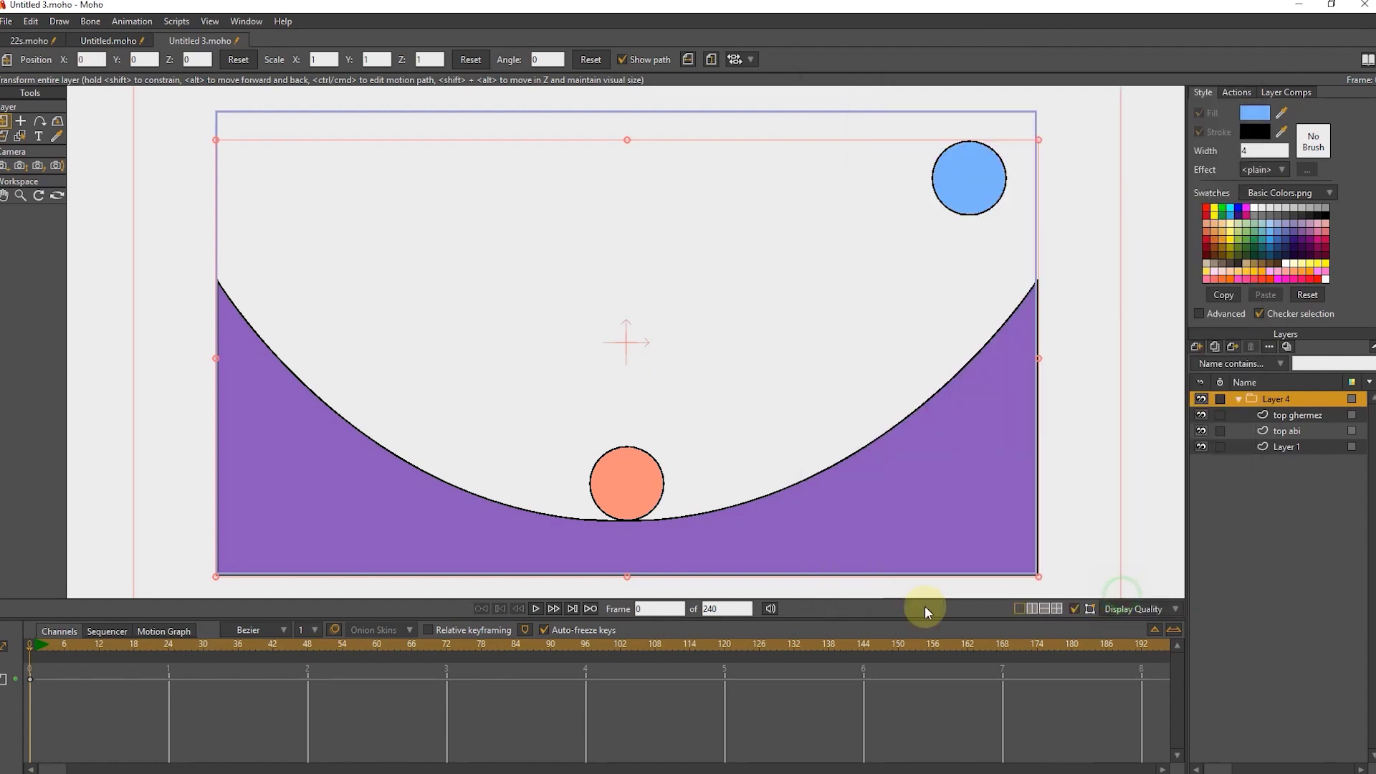
left_click(535, 608)
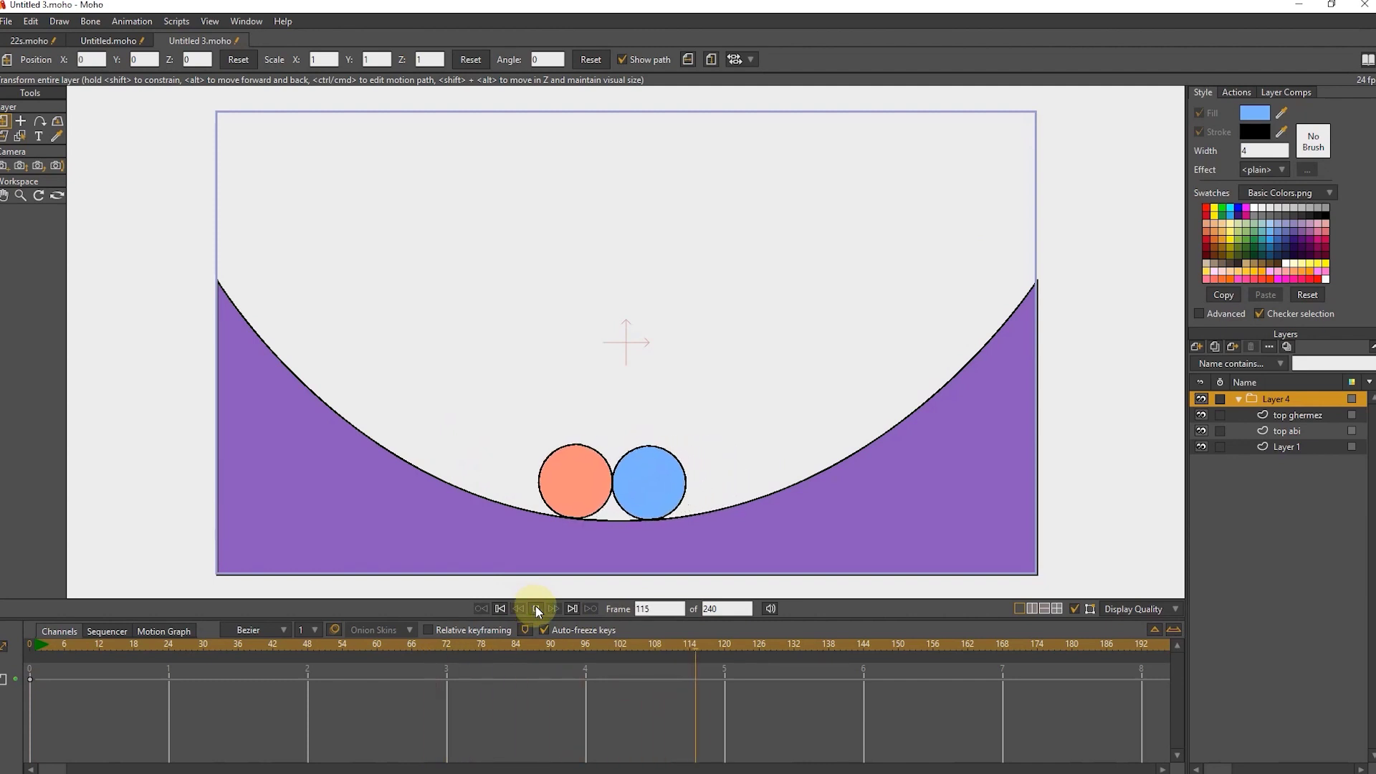
left_click(536, 607)
left_click_drag(465, 643, 29, 643)
left_click(532, 609)
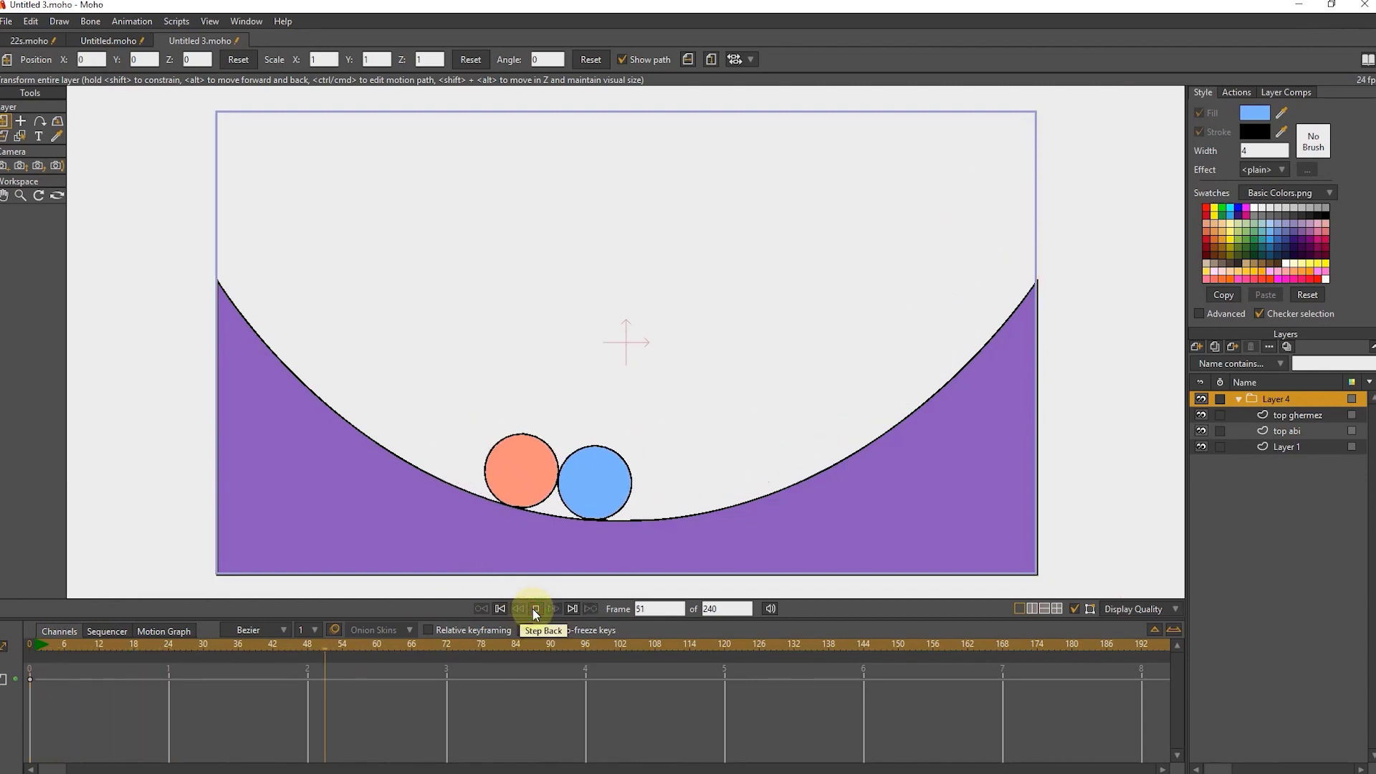
left_click(533, 609)
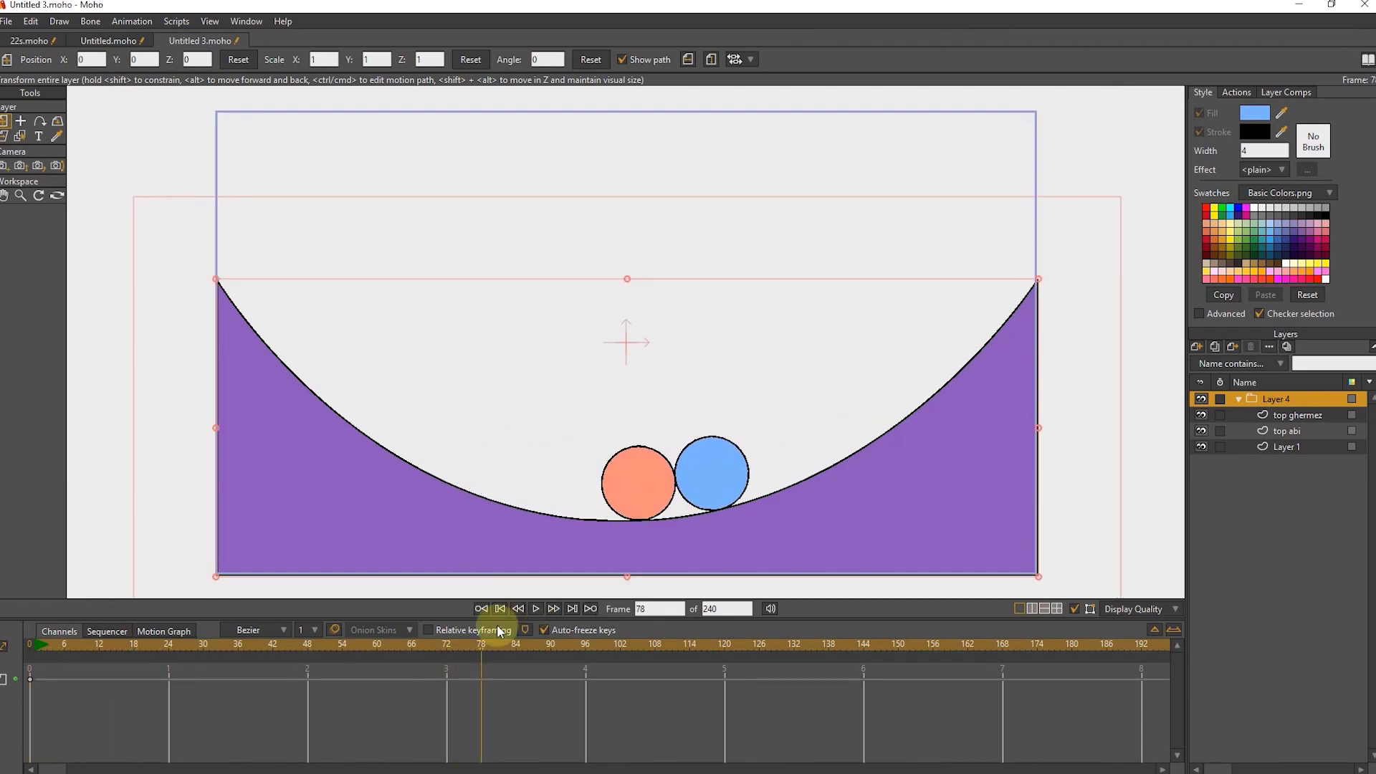
left_click_drag(455, 640, 10, 630)
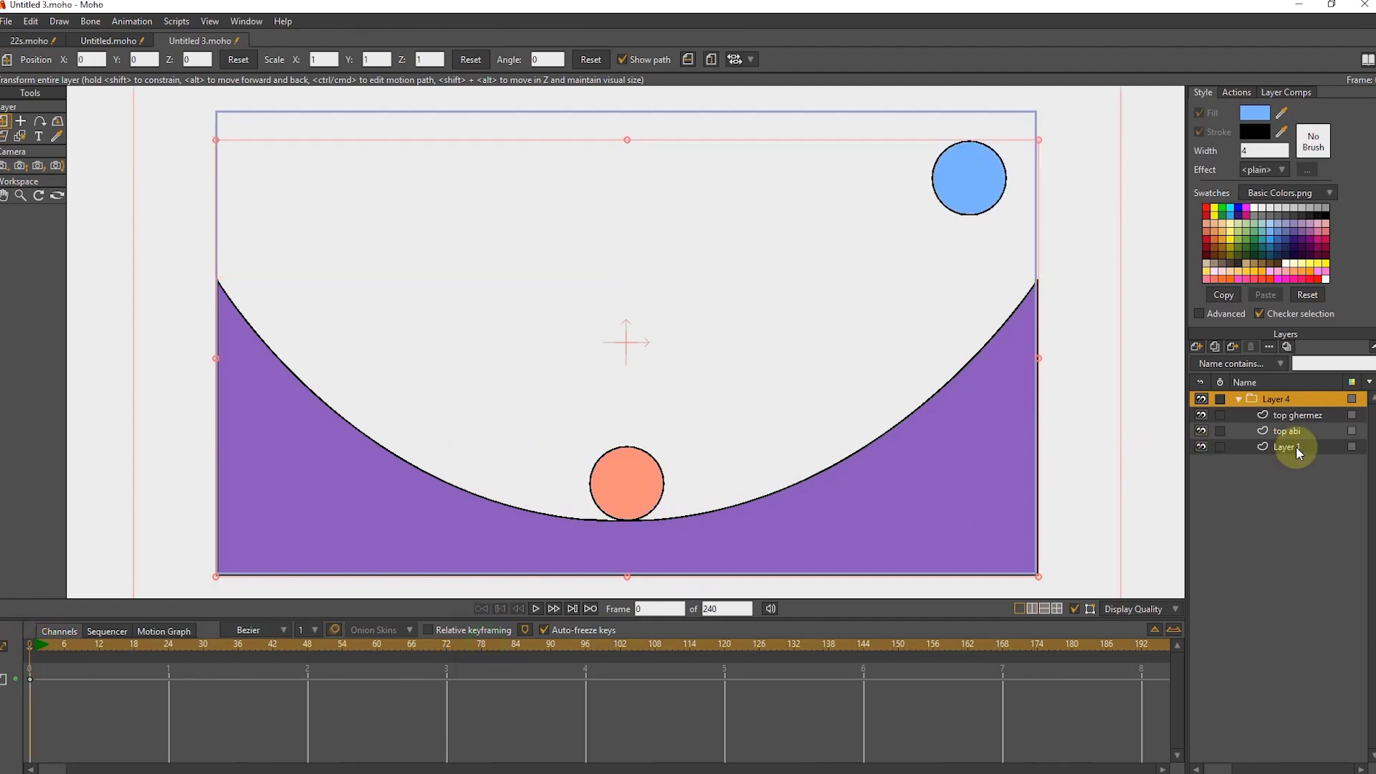
- Turn off Use baked physics for Layer 4, keeping Enable physics on, and apply
double_click(1268, 406)
left_click(1022, 108)
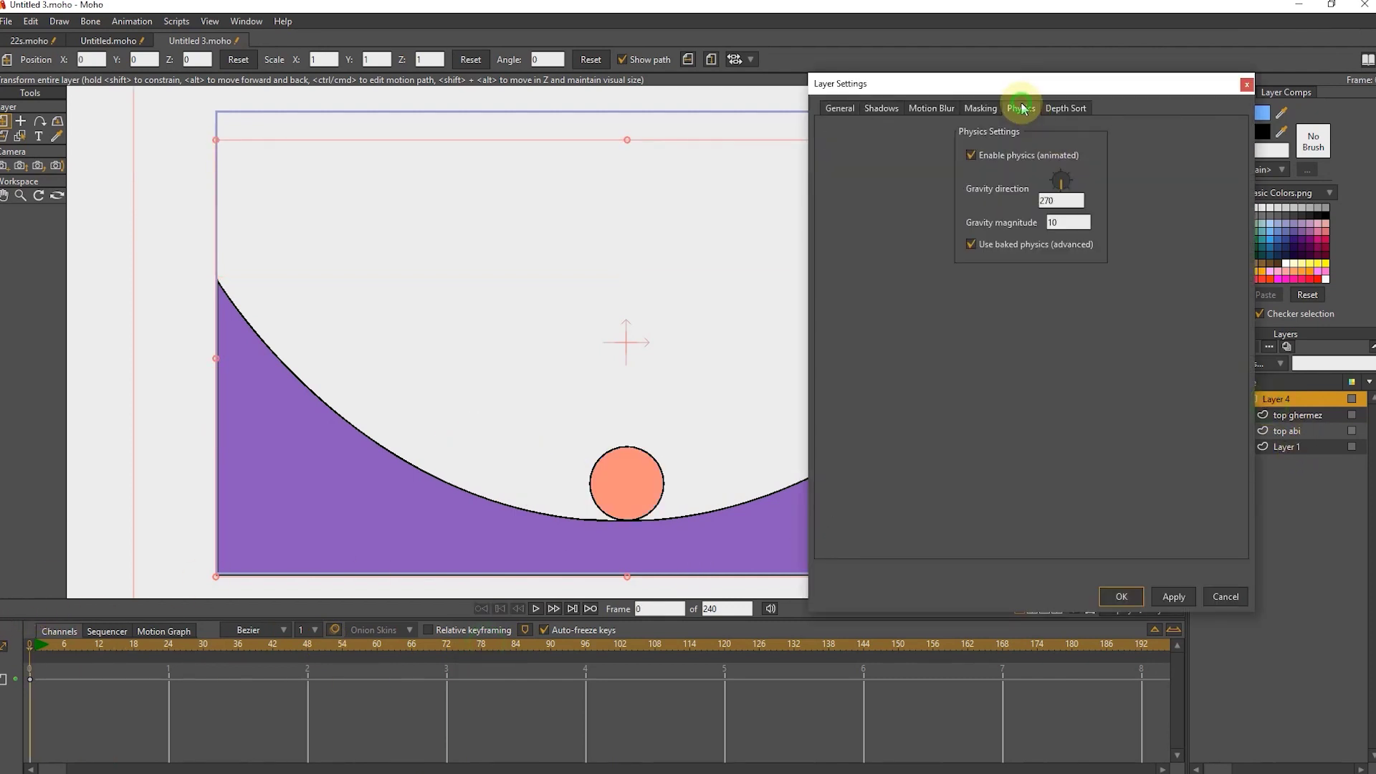
left_click(973, 240)
left_click(978, 157)
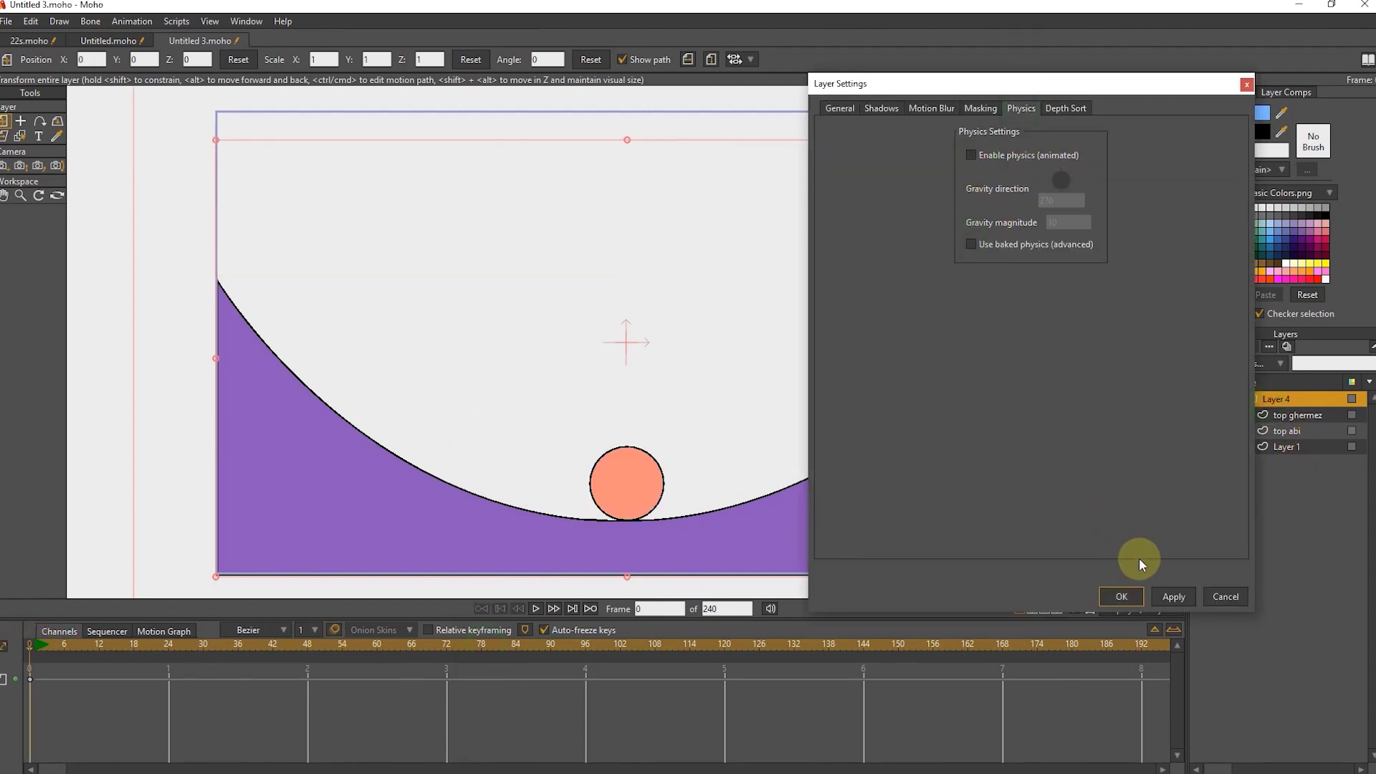
left_click(1173, 595)
left_click(969, 158)
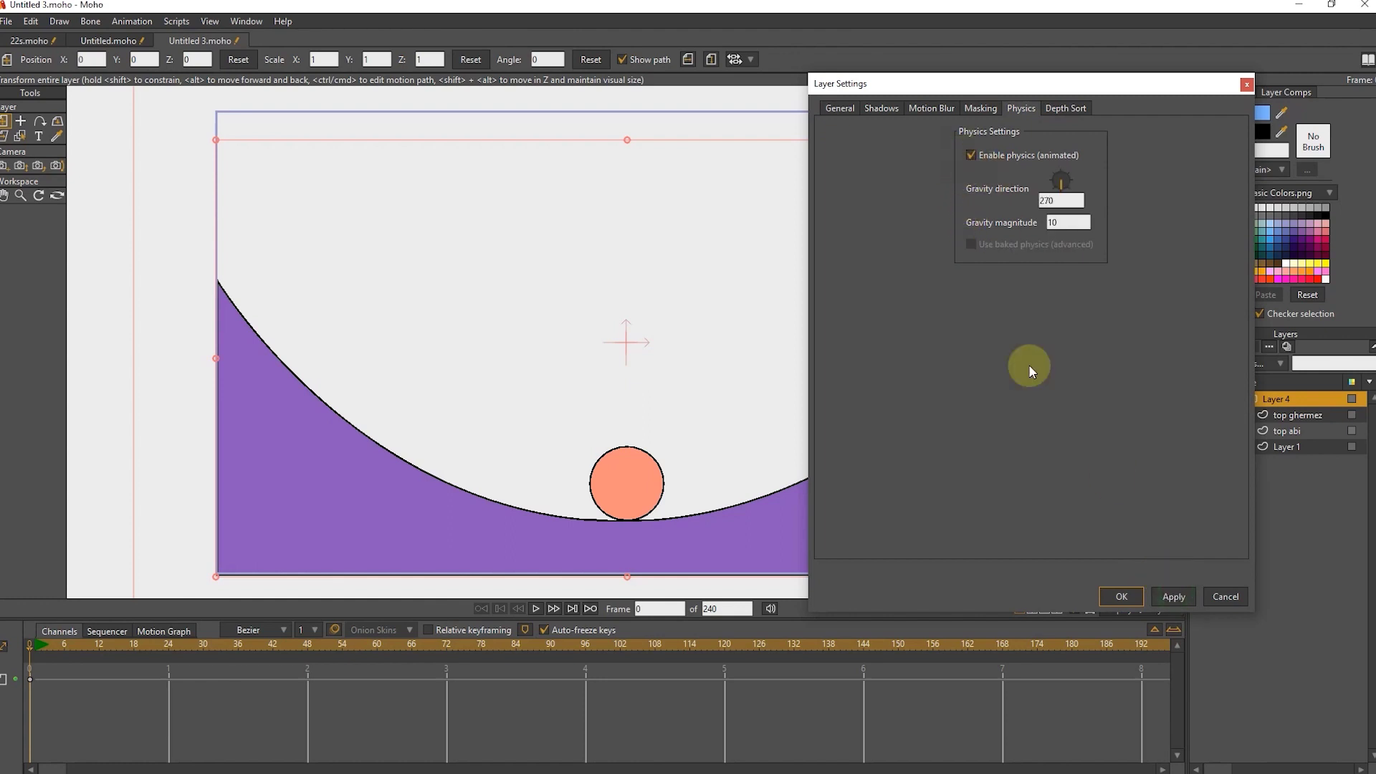
left_click(1173, 596)
left_click(1122, 596)
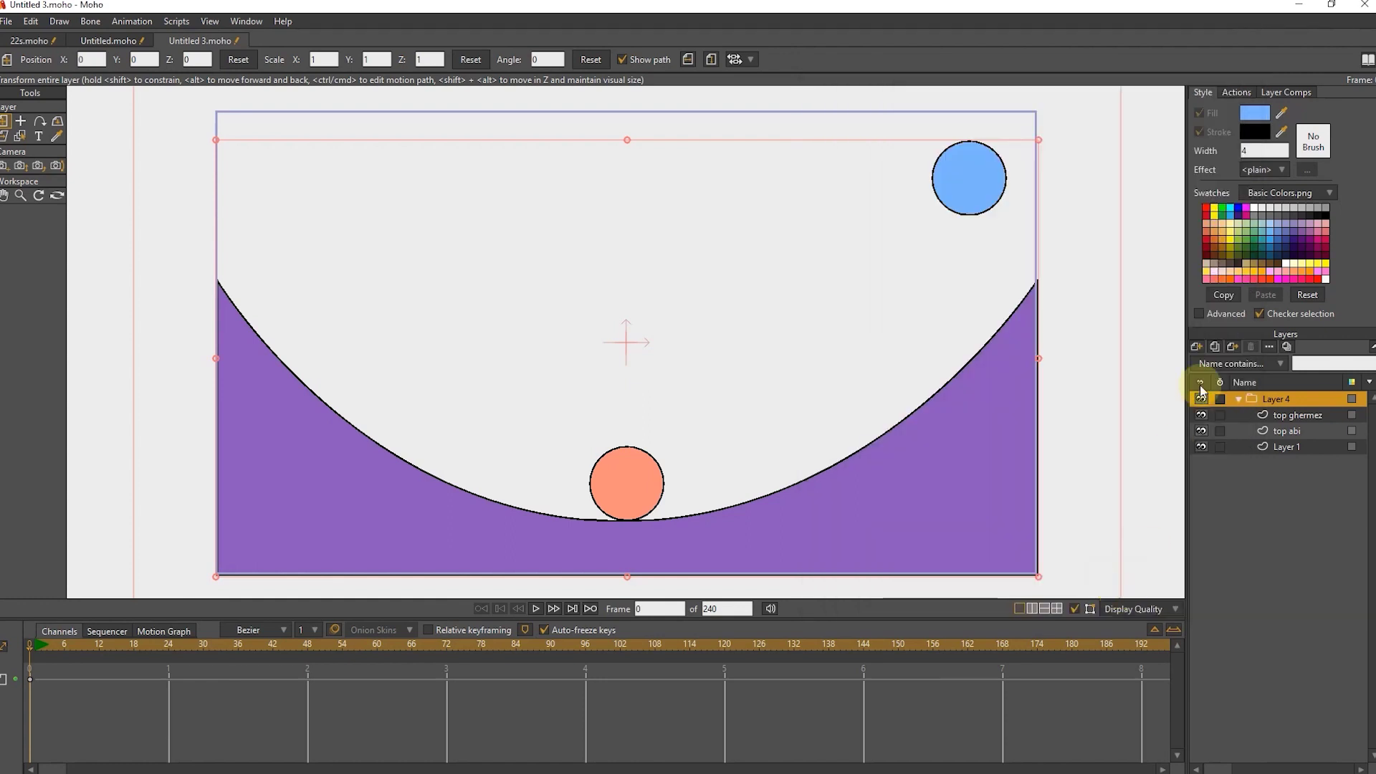
- Set the top abi layer's physics friction and springiness to 1 and apply
double_click(1283, 431)
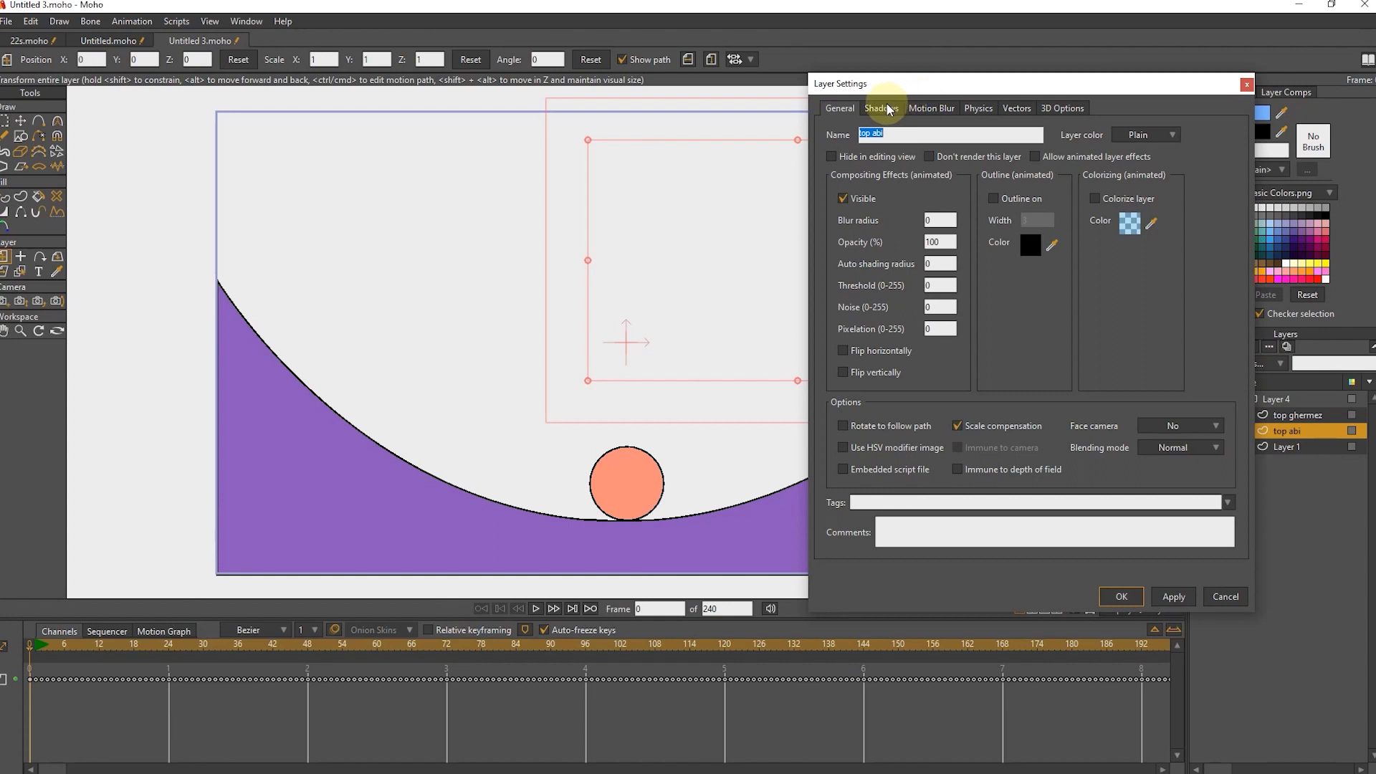
left_click(977, 109)
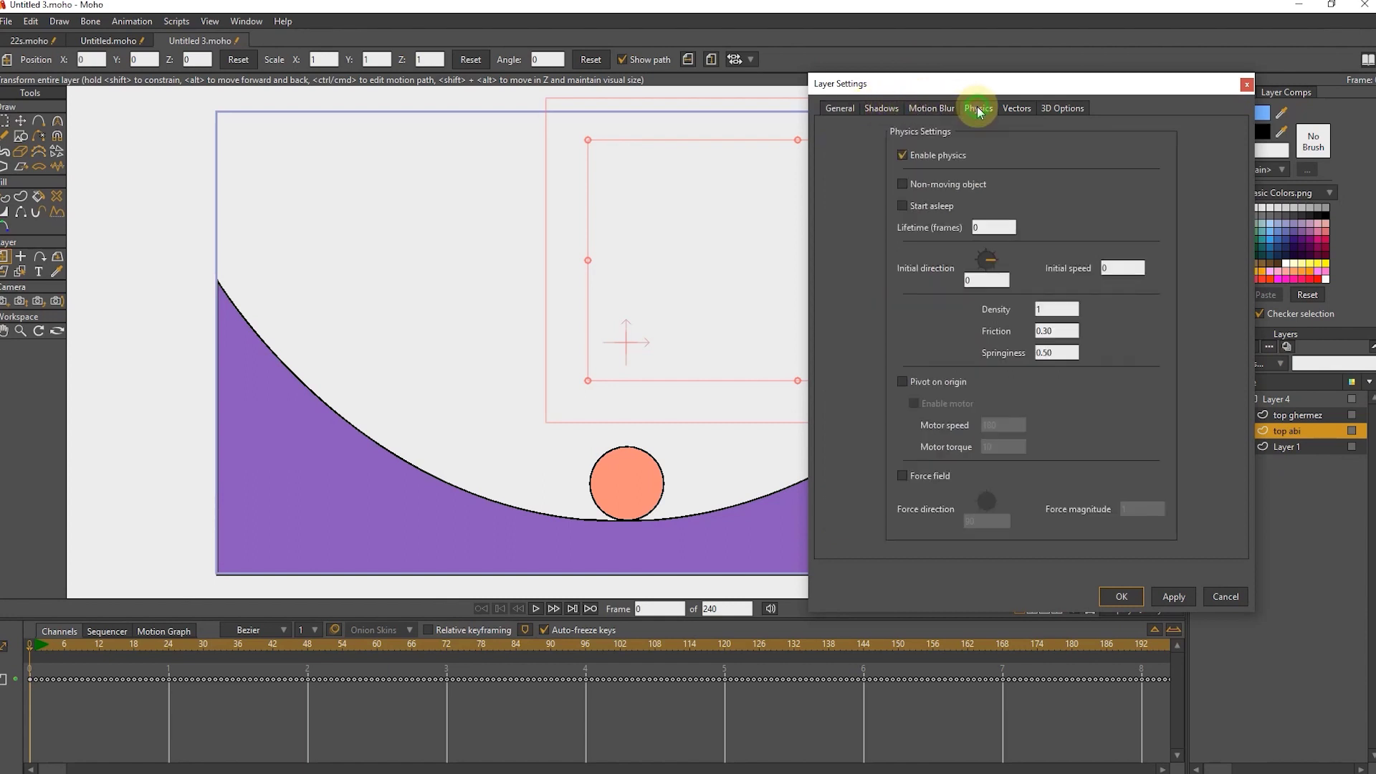
left_click_drag(1070, 331, 1017, 380)
type("11")
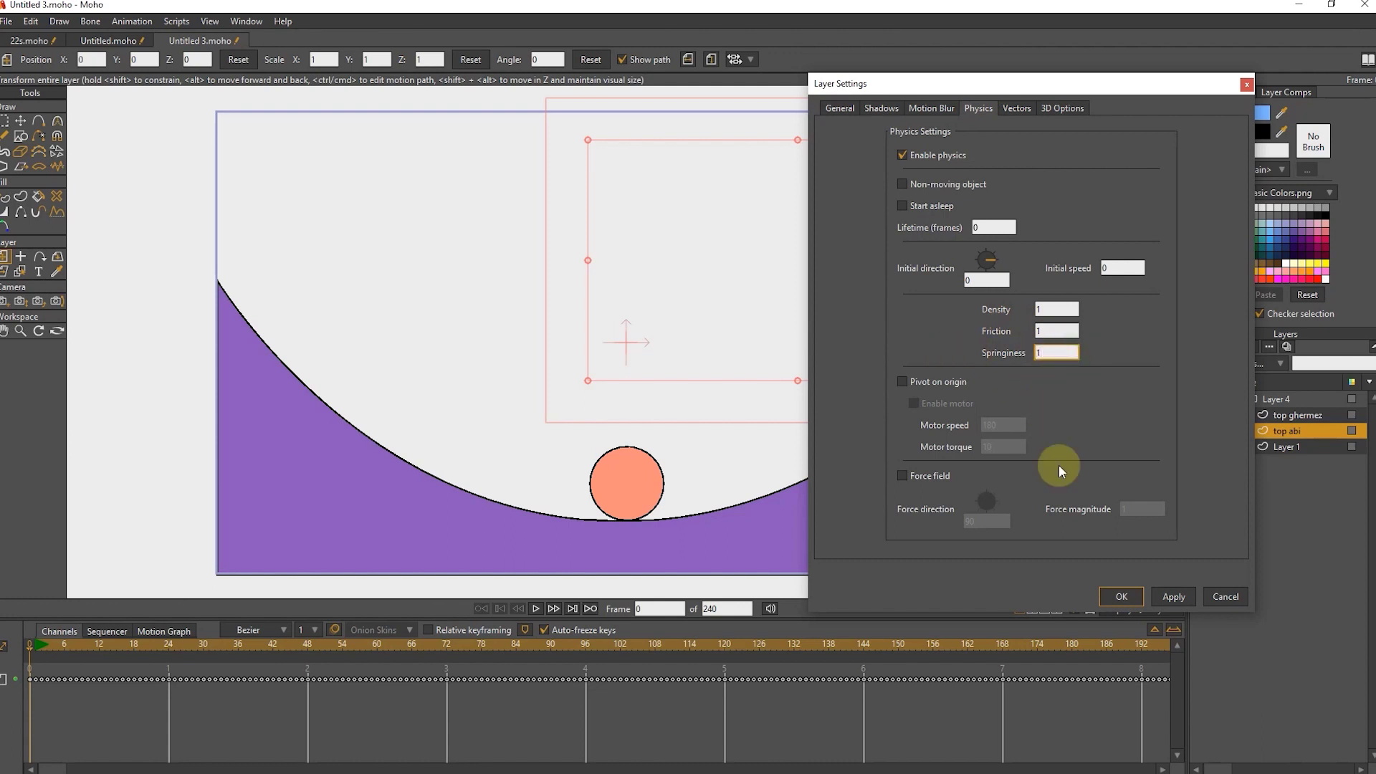
left_click(1172, 595)
left_click(1124, 595)
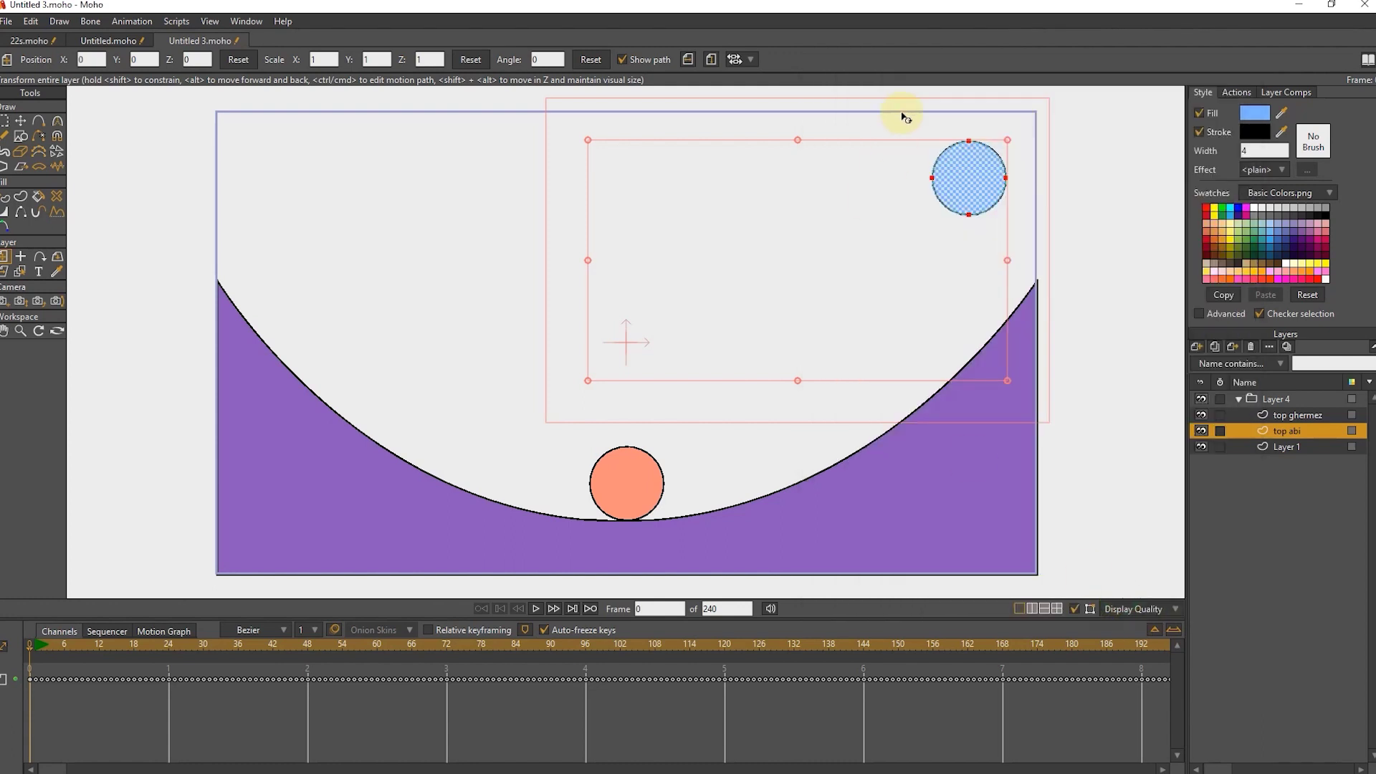
- Preview the blue ball rolling into the red ball, reapplying the physics settings and replaying to frame 128
left_click(537, 608)
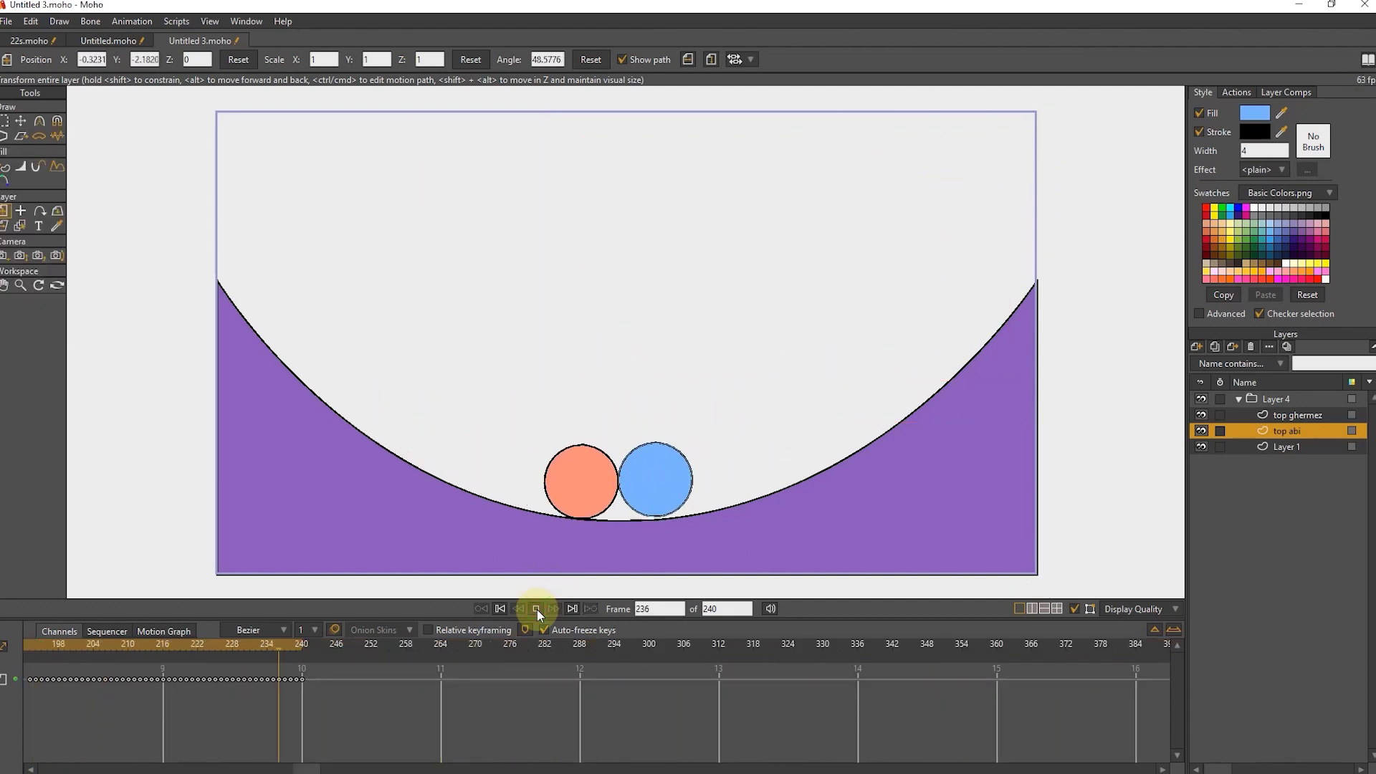
left_click(536, 609)
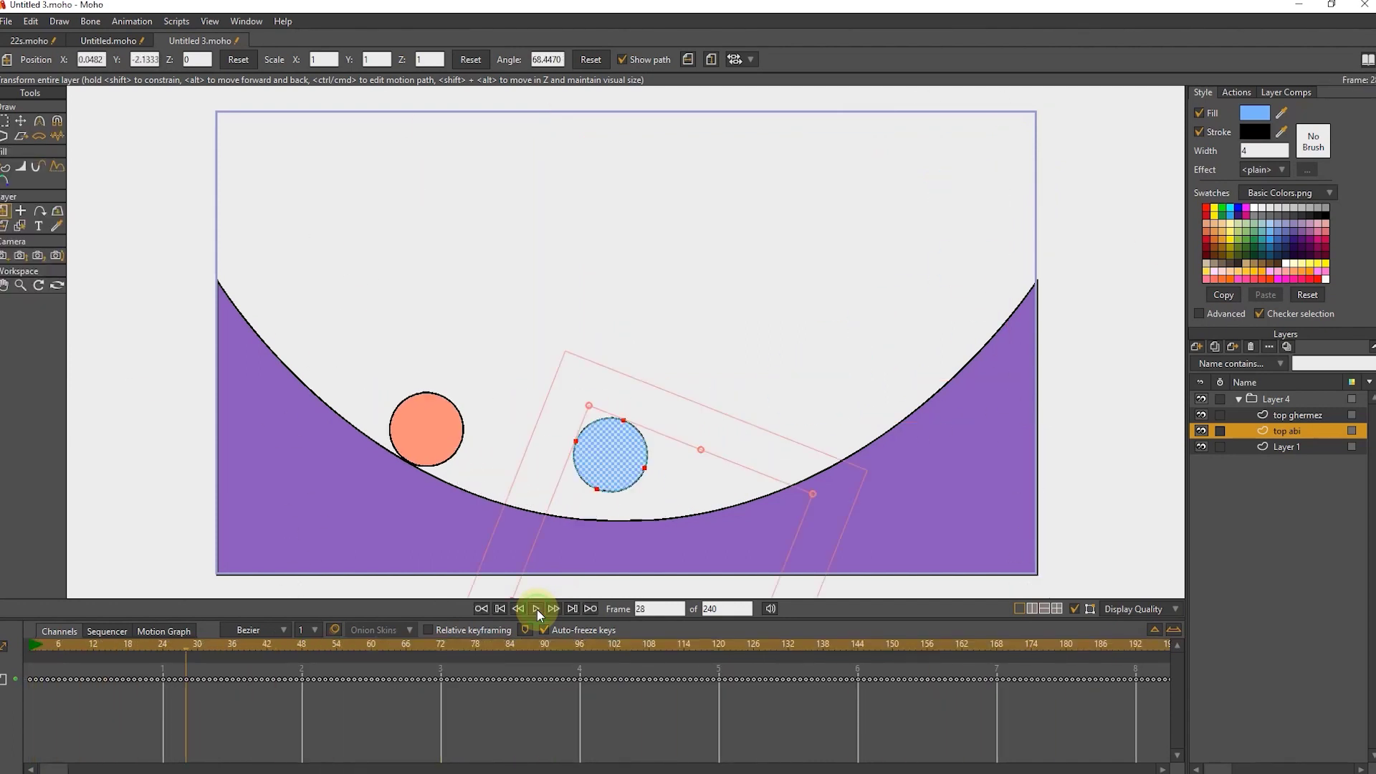
double_click(1269, 430)
left_click(977, 108)
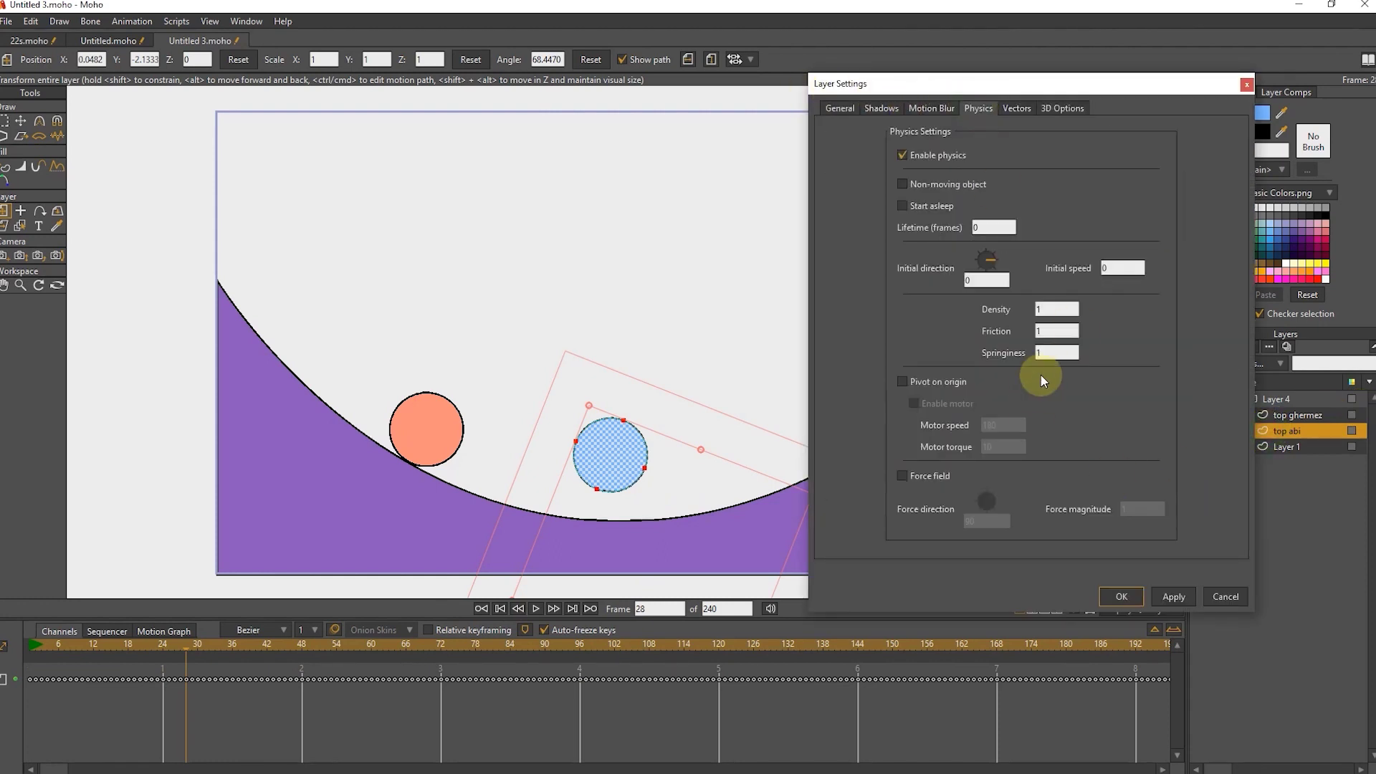
left_click(1173, 596)
left_click(1120, 596)
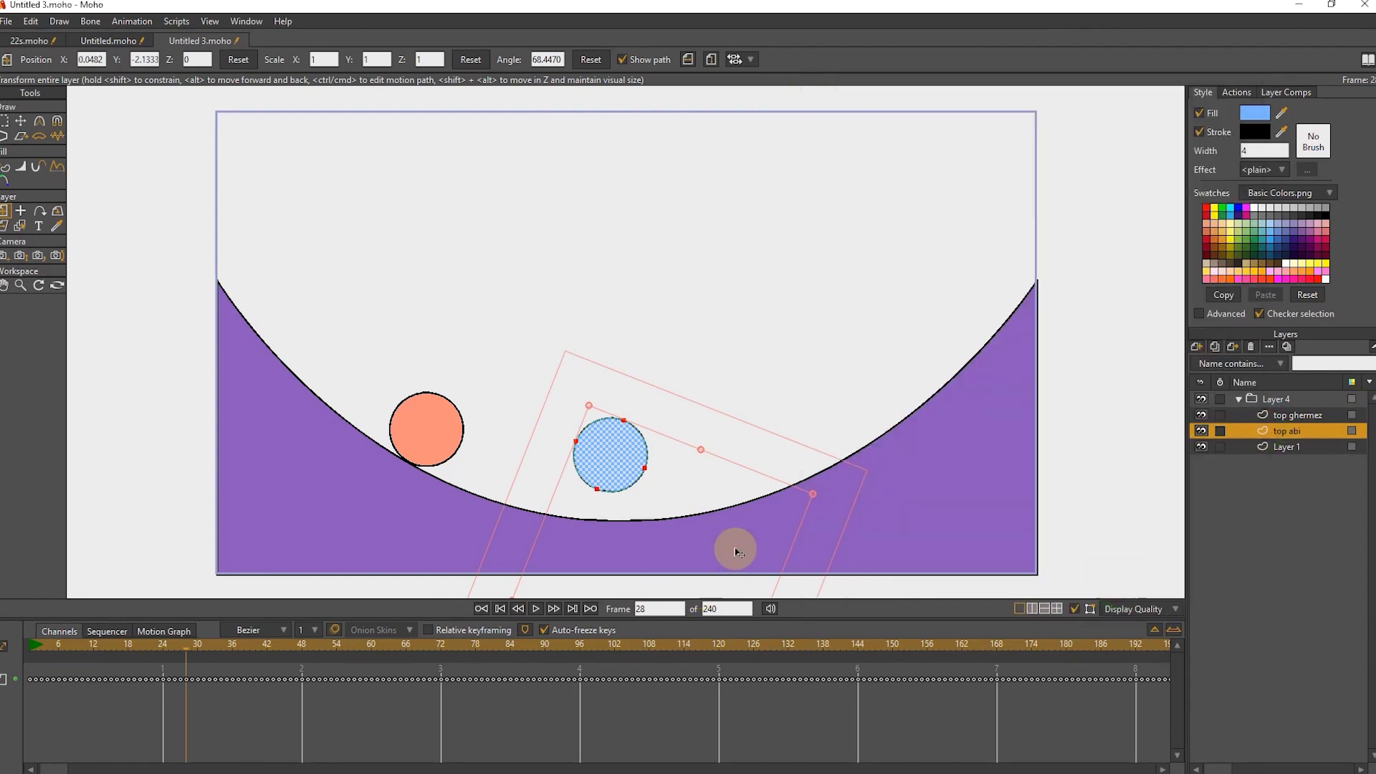
left_click(536, 609)
left_click(500, 610)
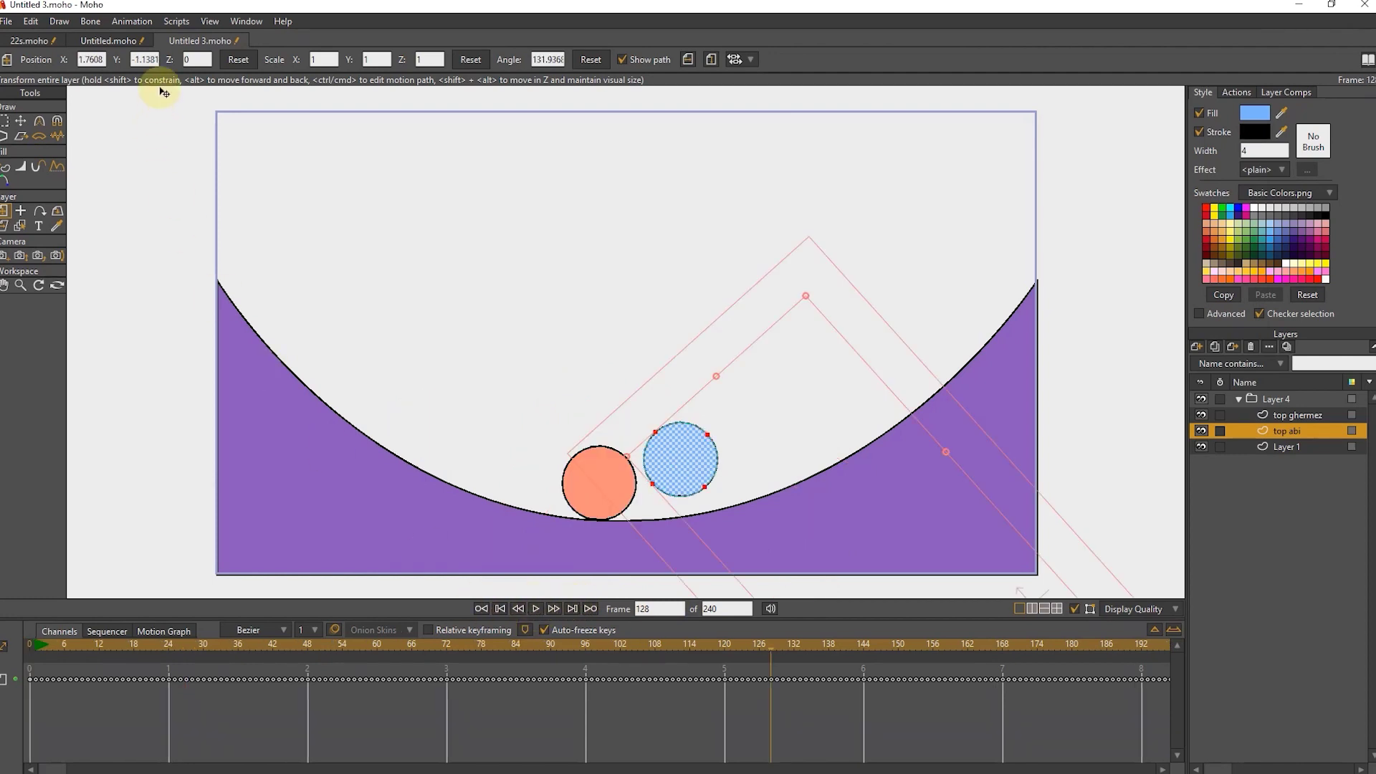
- In Untitled.moho, enable physics on the Layer 3 group with gravity 270 and magnitude 10
left_click(109, 41)
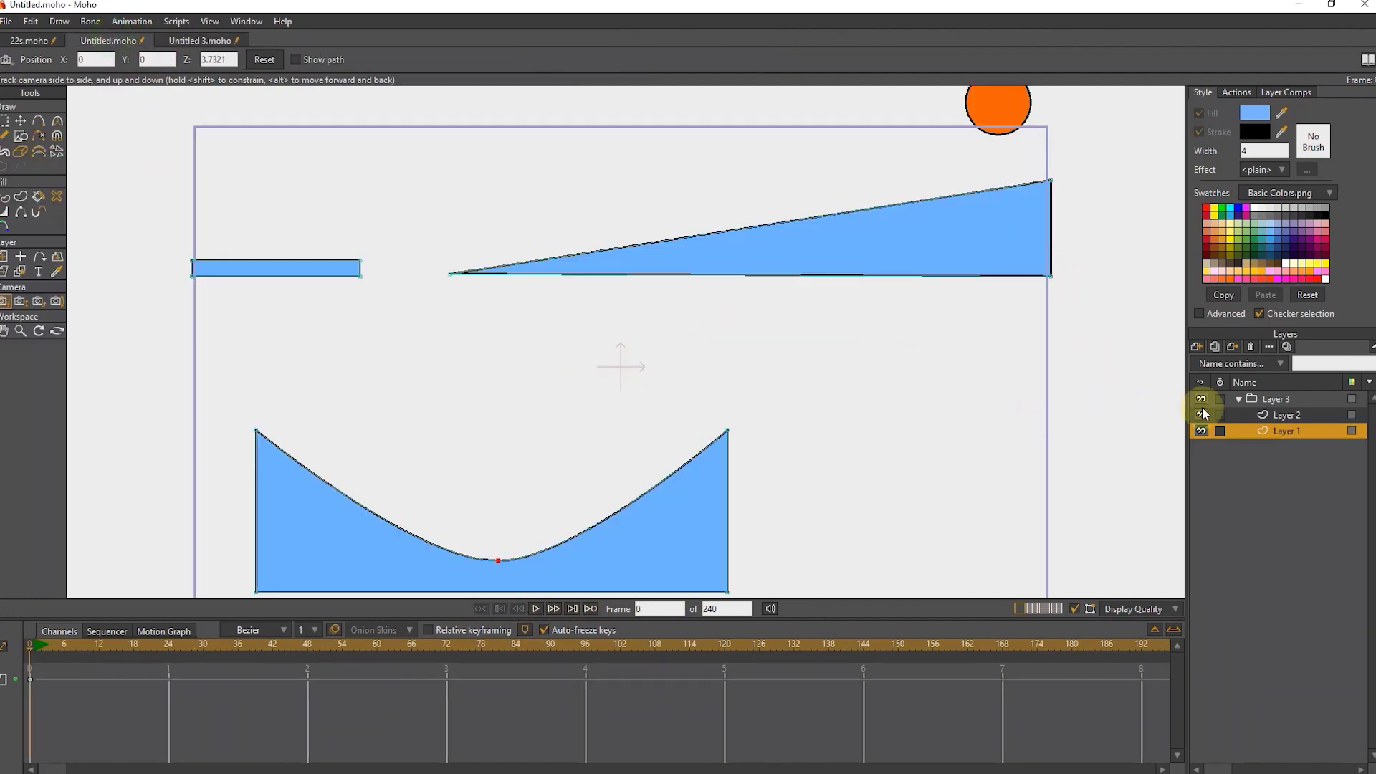
left_click(1294, 415)
left_click(1292, 429)
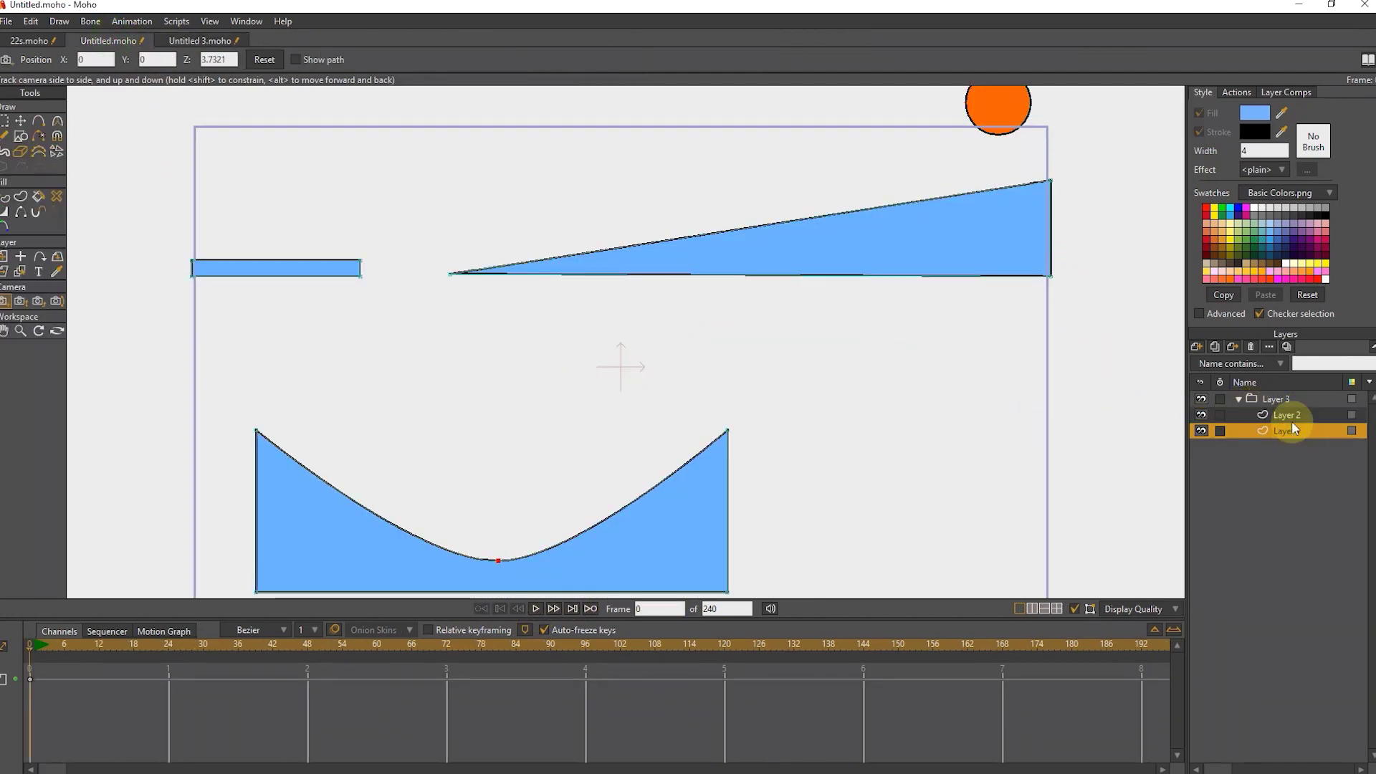
left_click(1297, 415)
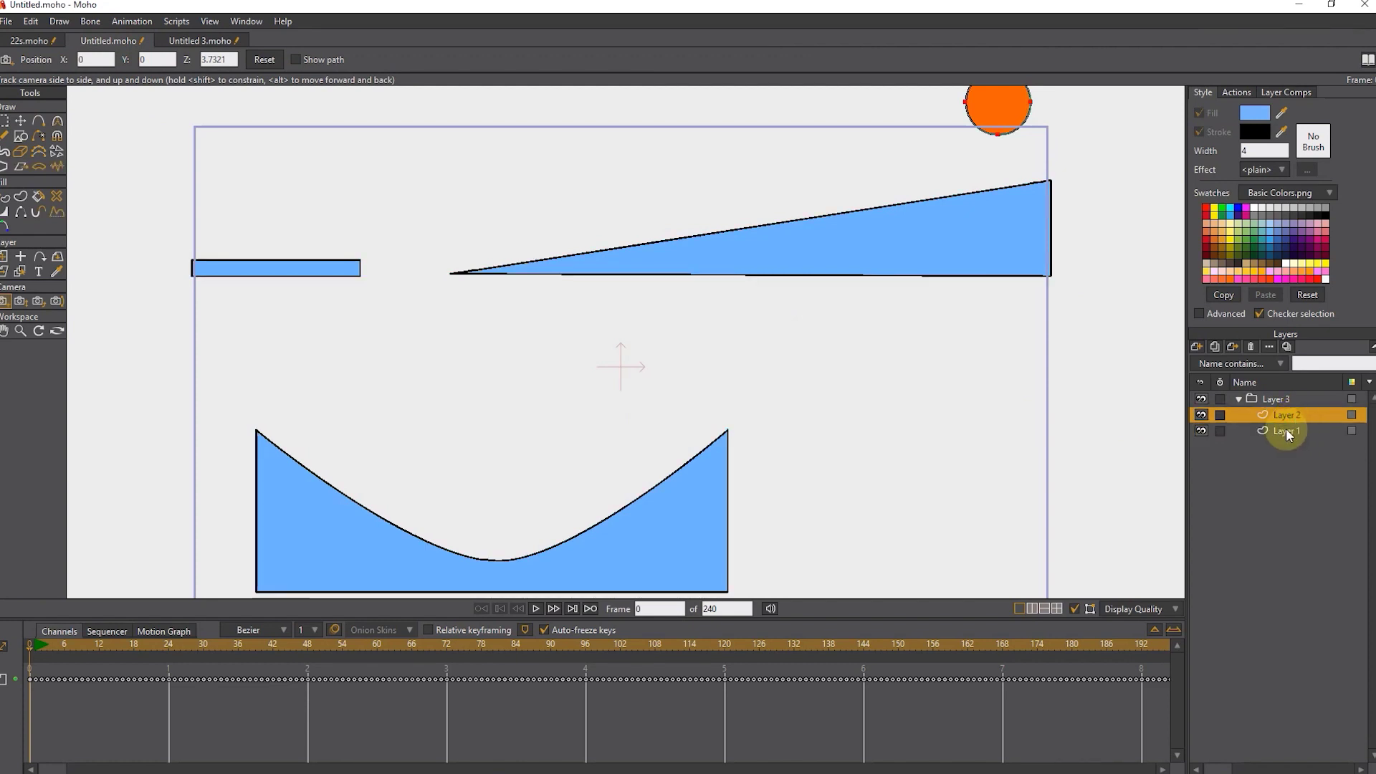
left_click(1286, 431)
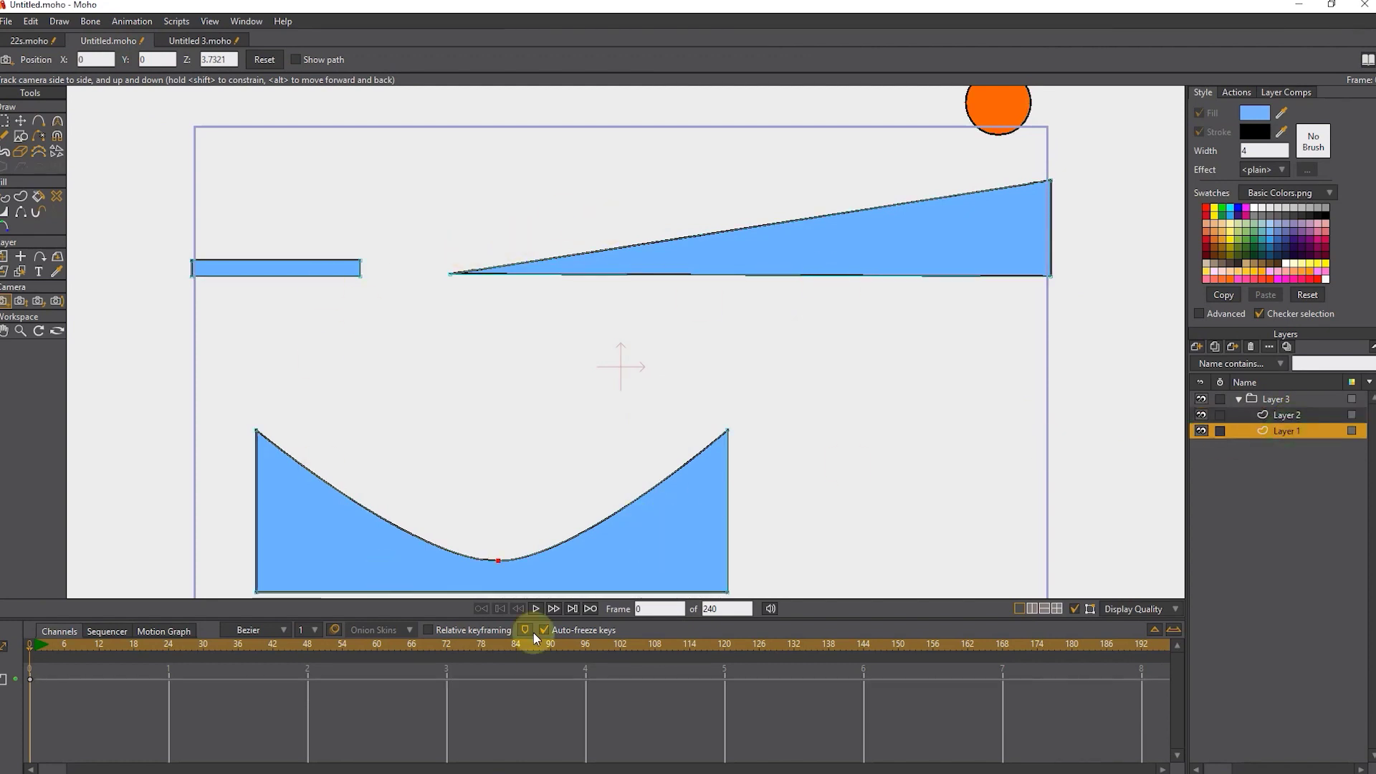
double_click(1267, 398)
left_click(1021, 107)
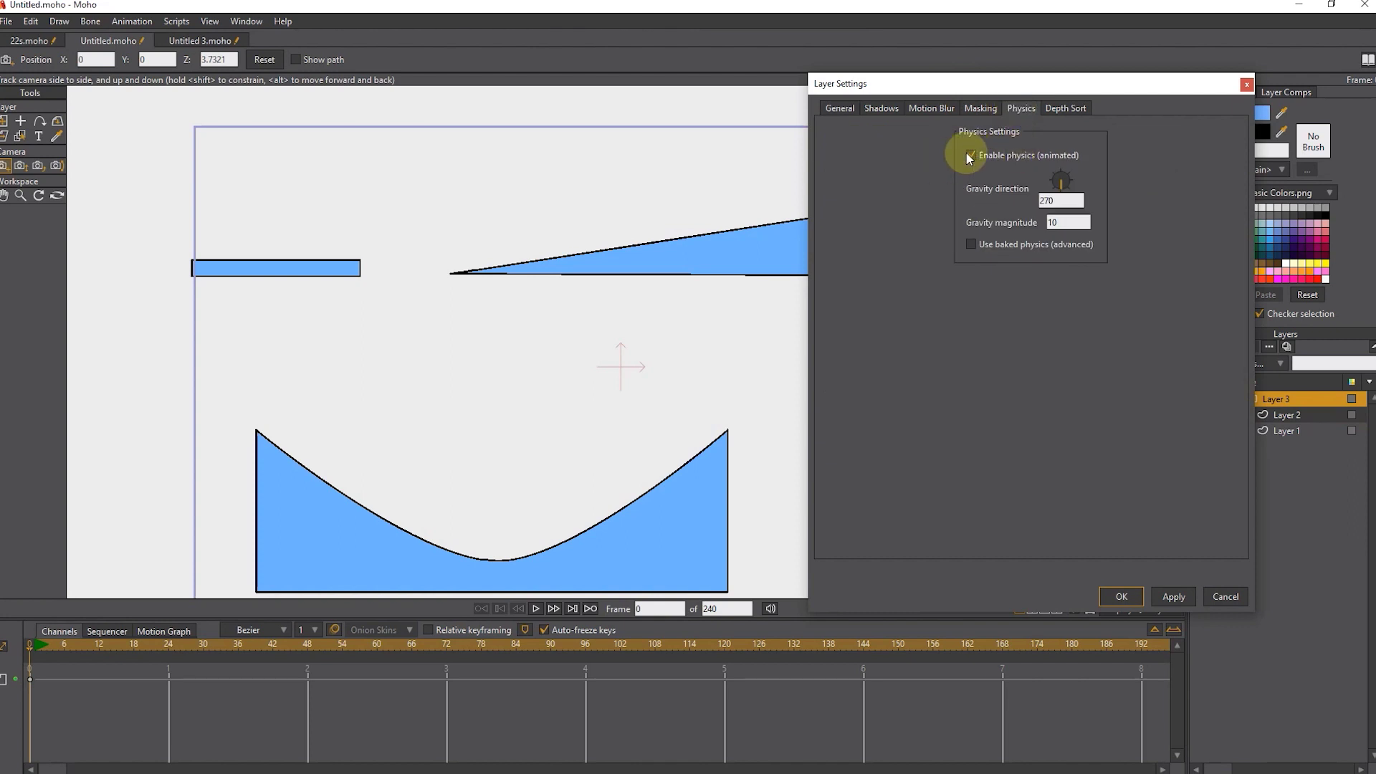
left_click(1172, 597)
- Check Layer 2's physics settings and close them unchanged
left_click(1276, 416)
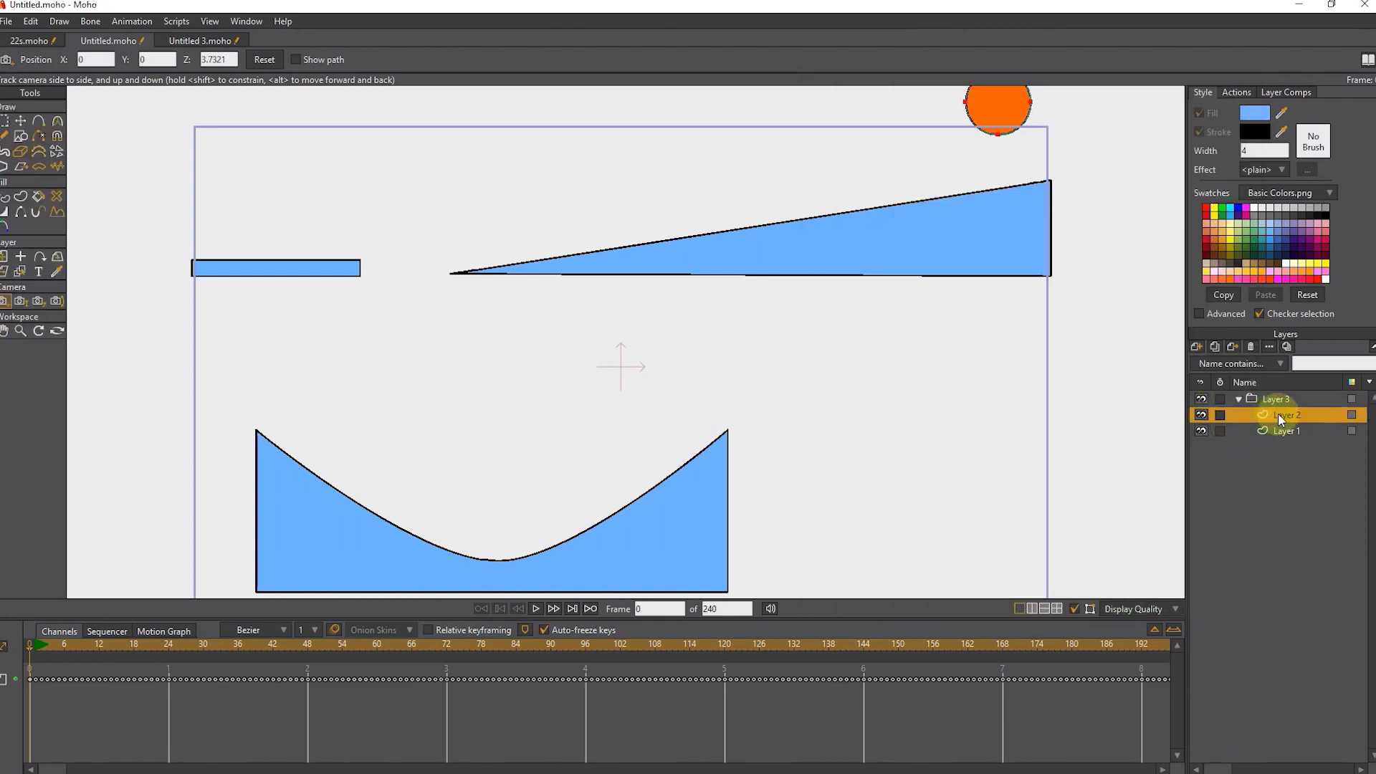
double_click(1279, 414)
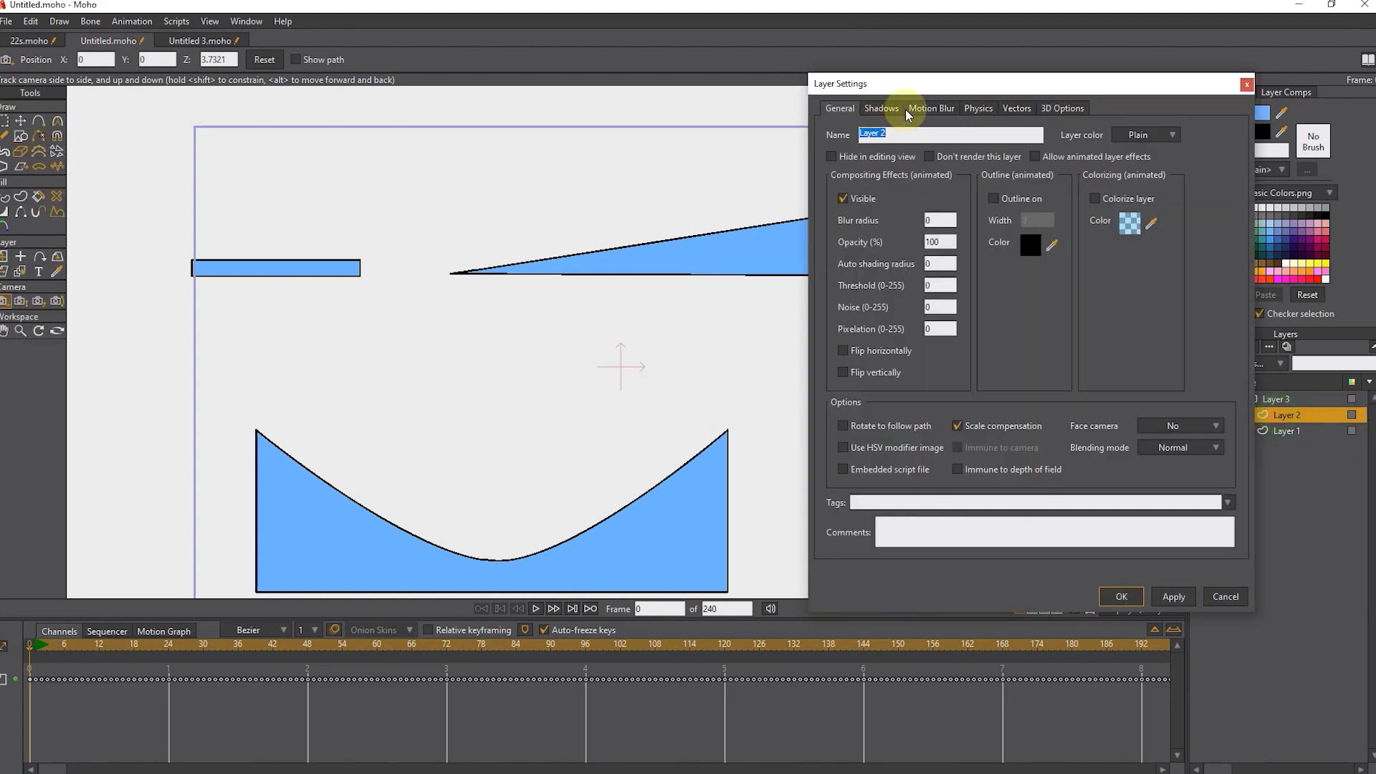
left_click(975, 107)
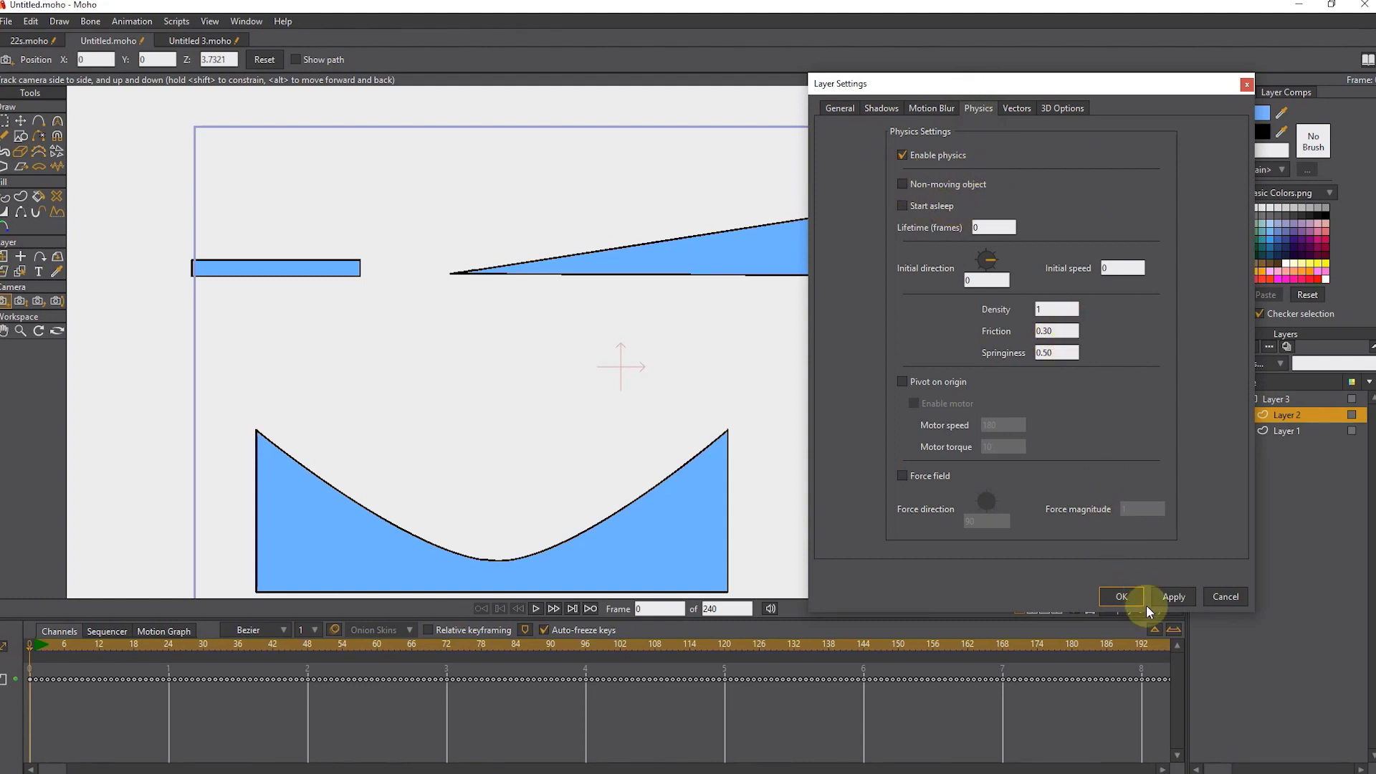
left_click(1111, 596)
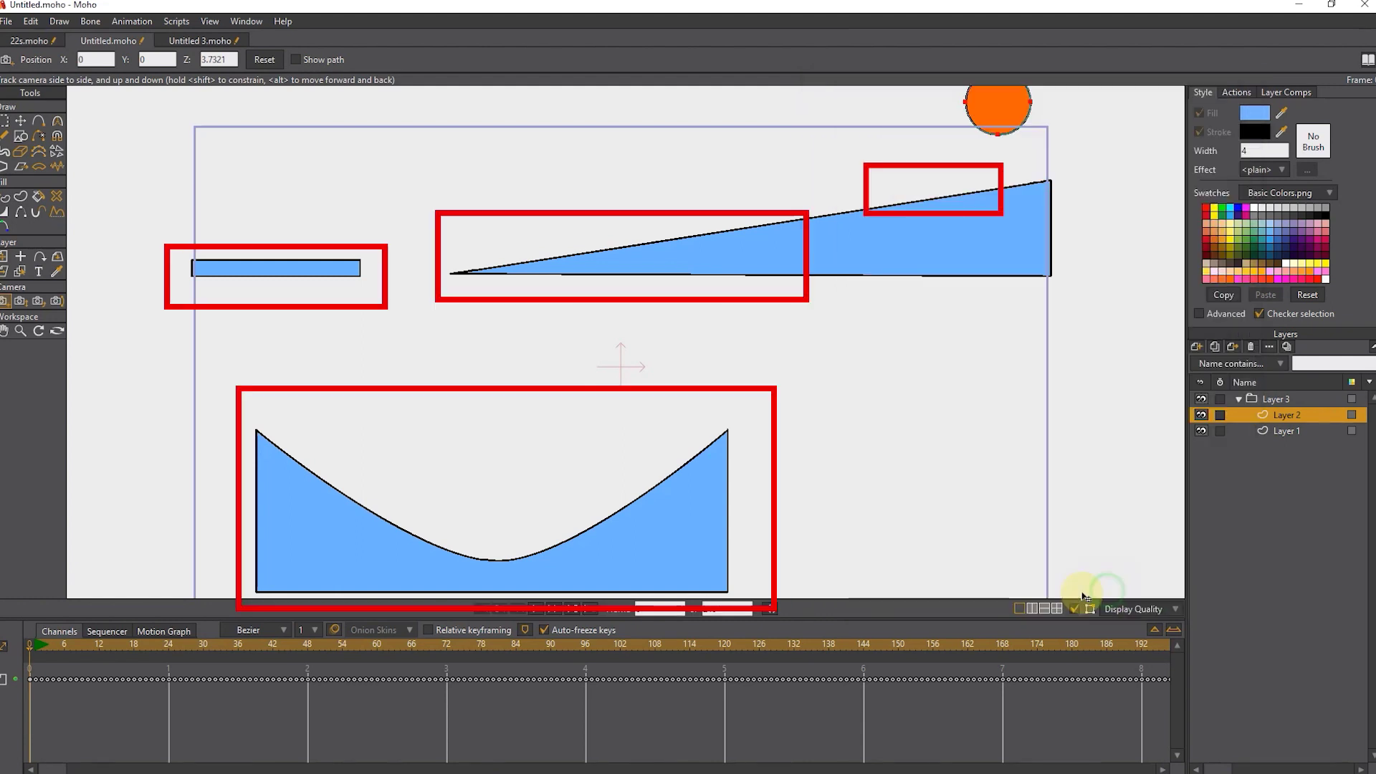
- Make Layer 1 a non-moving physics object and play the orange ball rolling to frame 76
double_click(1285, 430)
left_click(976, 107)
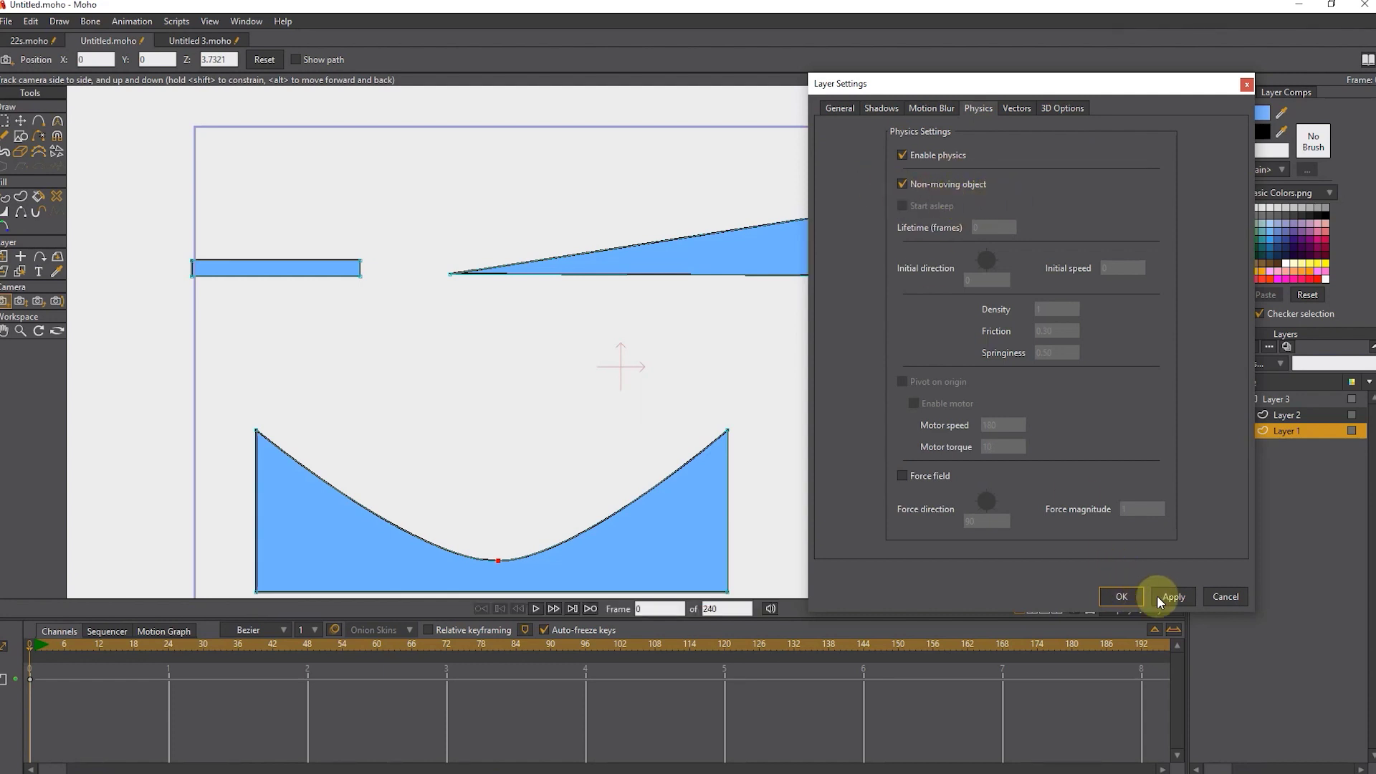
left_click(1118, 596)
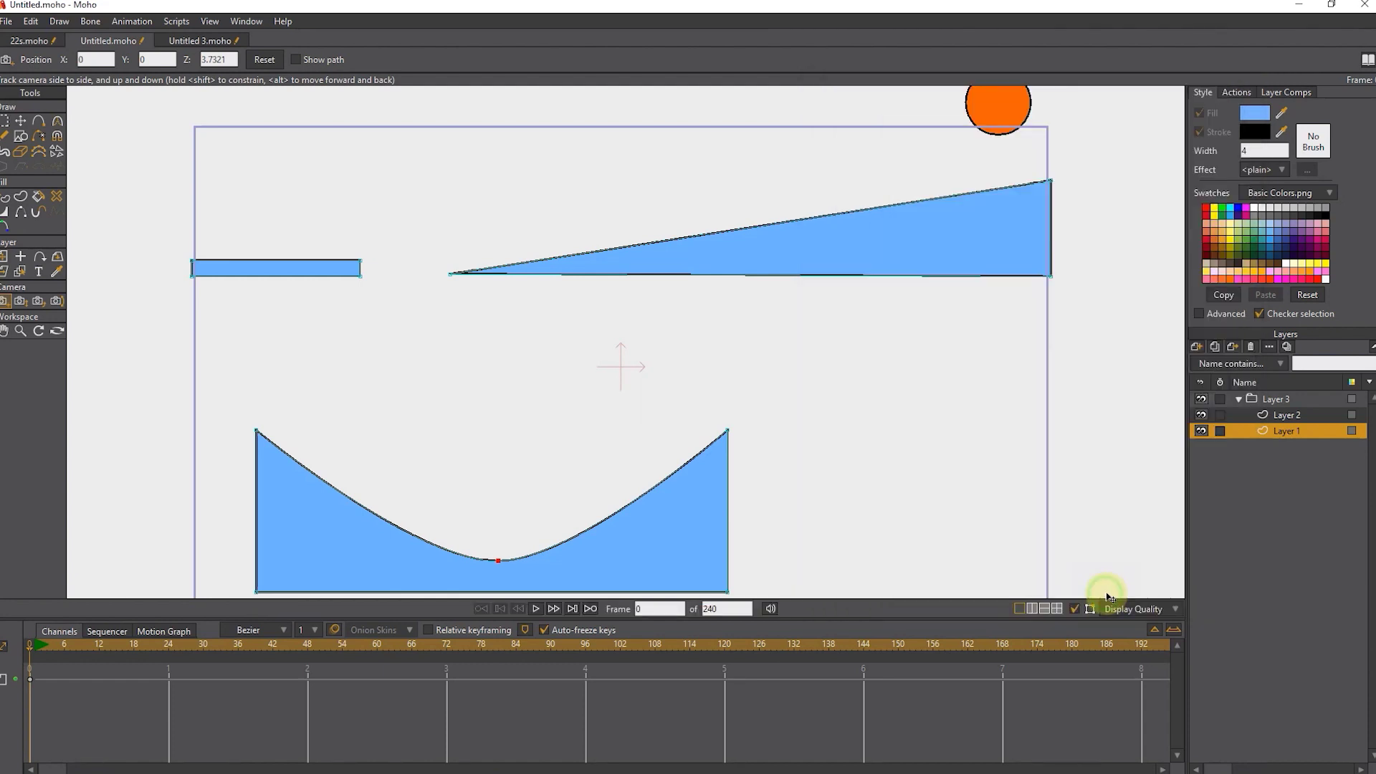
left_click(534, 609)
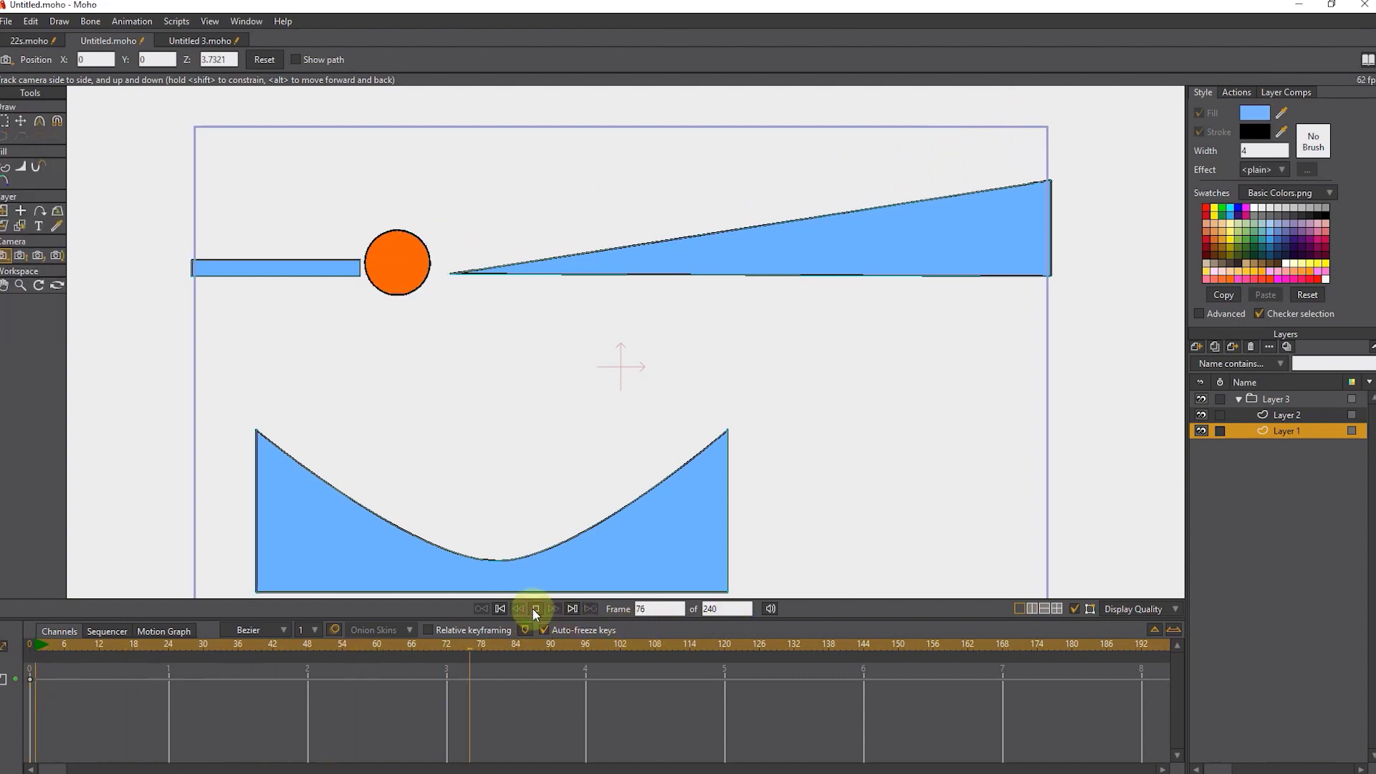